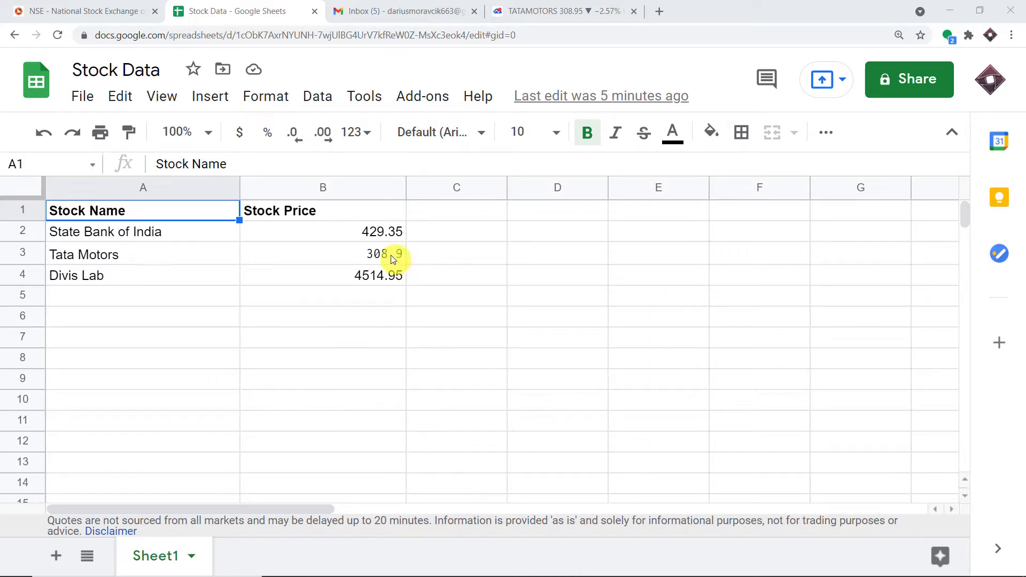
Check the State Bank of India, Tata Motors and Divis Lab rows in the Stock Data sheet
{"action": "left_click", "coordinate": [101, 238]}
{"action": "left_click", "coordinate": [105, 254]}
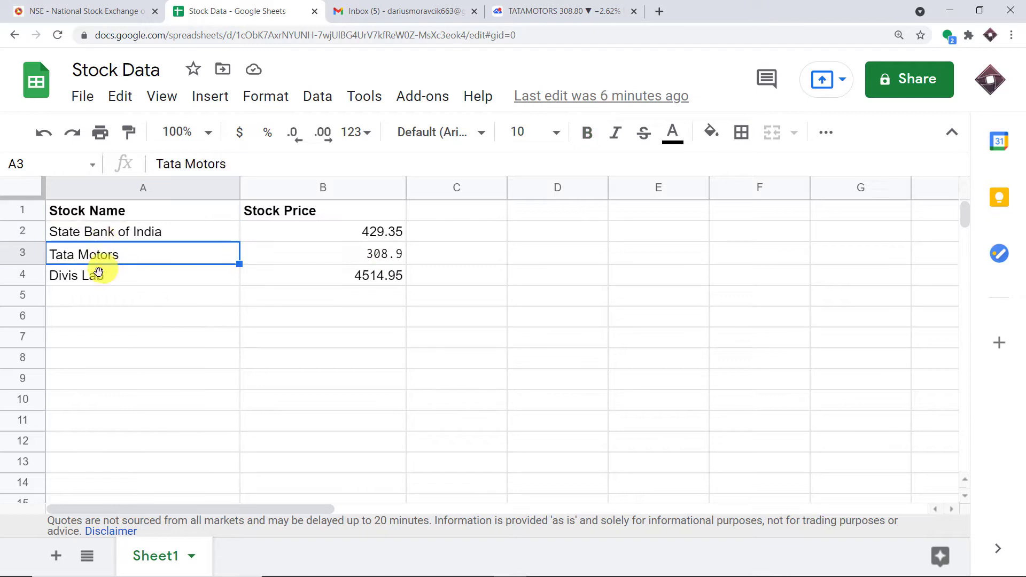
{"action": "left_click", "coordinate": [99, 283]}
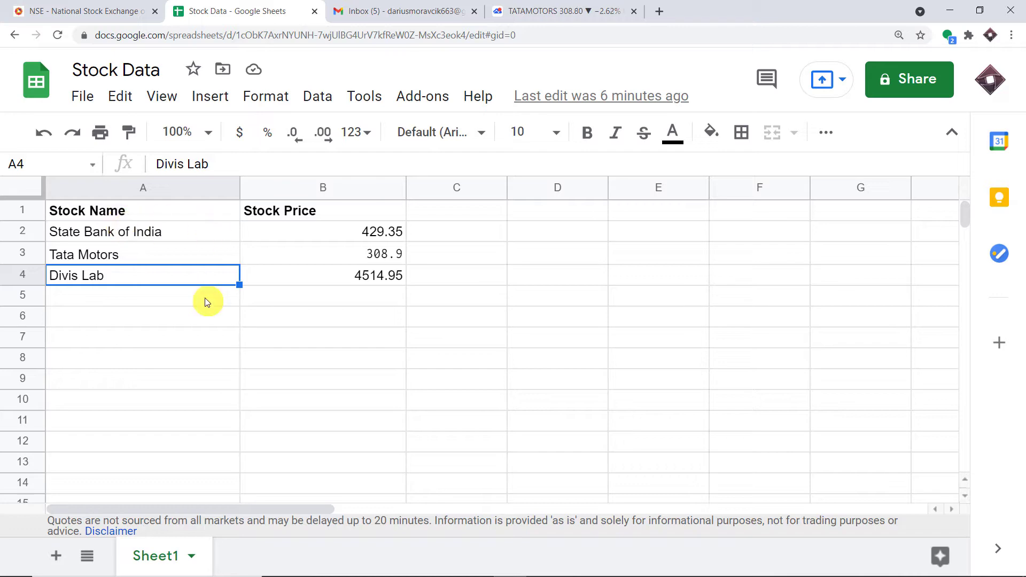
Review the NSE stock watch table, glance at Gmail, and return to the Stock Data spreadsheet
{"action": "left_click", "coordinate": [110, 11]}
{"action": "scroll", "coordinate": [279, 227], "scroll_direction": "up", "scroll_amount": 3}
{"action": "scroll", "coordinate": [279, 222], "scroll_direction": "up", "scroll_amount": 10}
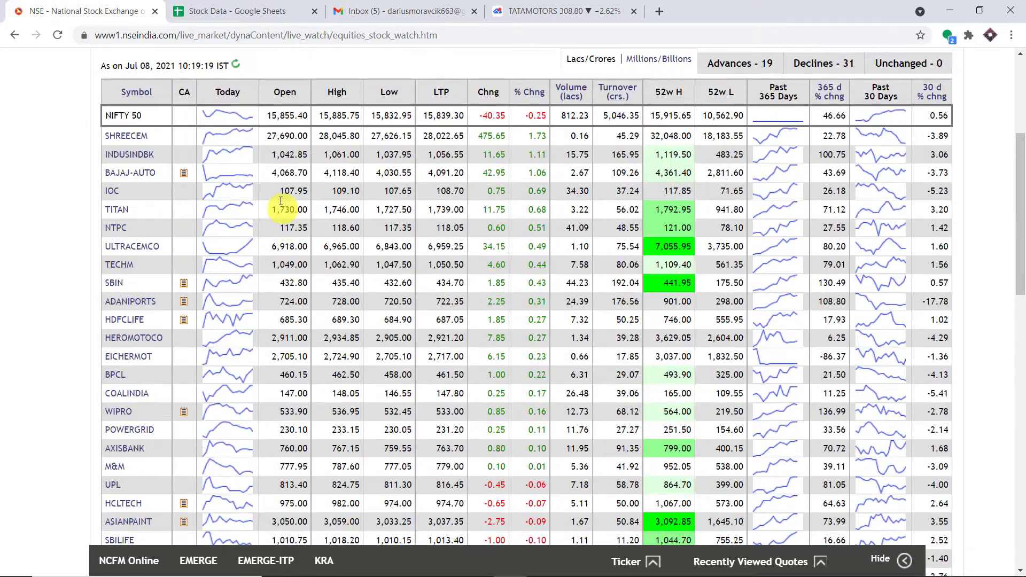
{"action": "scroll", "coordinate": [278, 214], "scroll_direction": "down", "scroll_amount": 15}
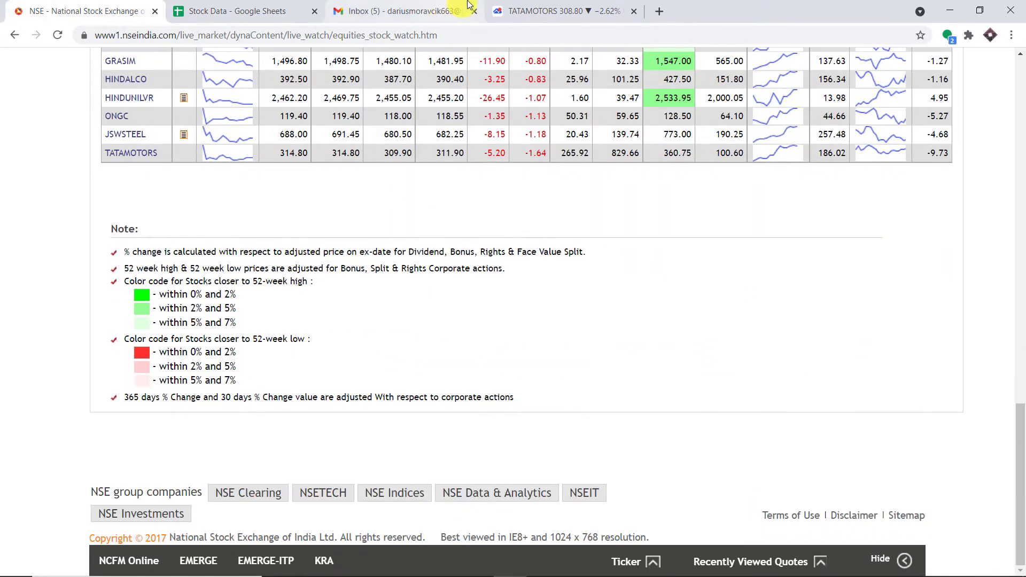
{"action": "left_click", "coordinate": [435, 9]}
{"action": "left_click", "coordinate": [298, 9]}
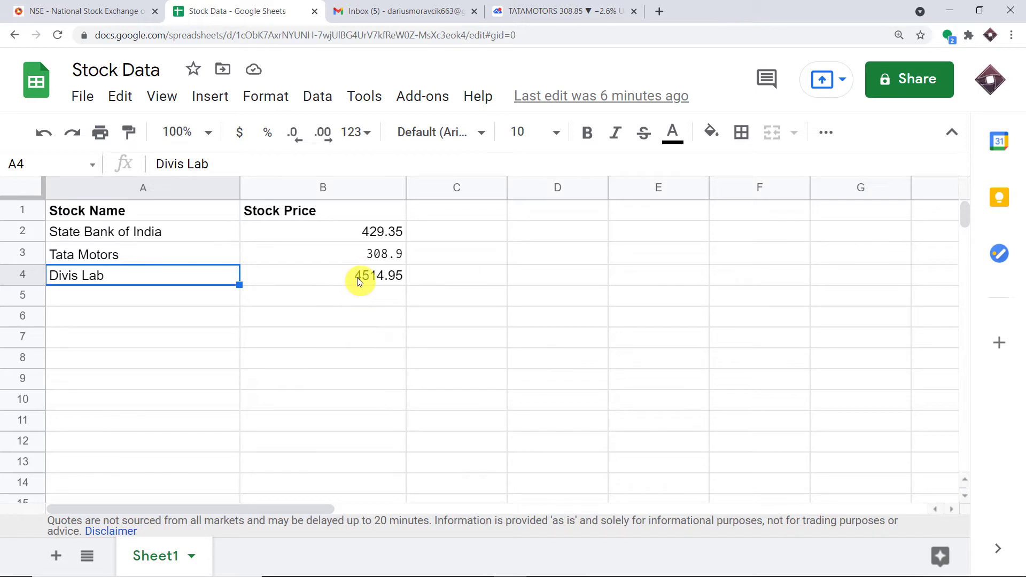
{"action": "left_click", "coordinate": [81, 232]}
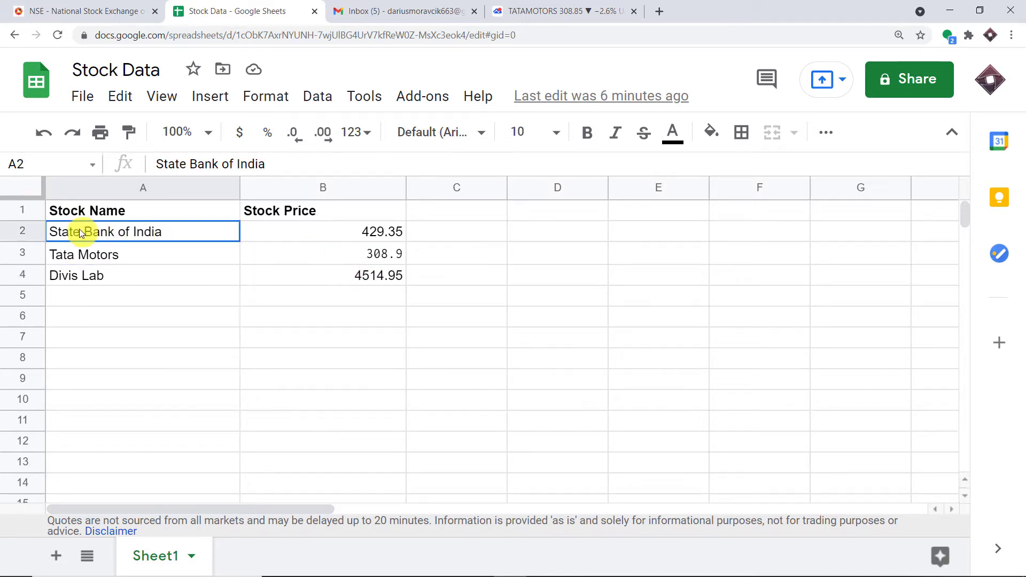
{"action": "left_click", "coordinate": [390, 232]}
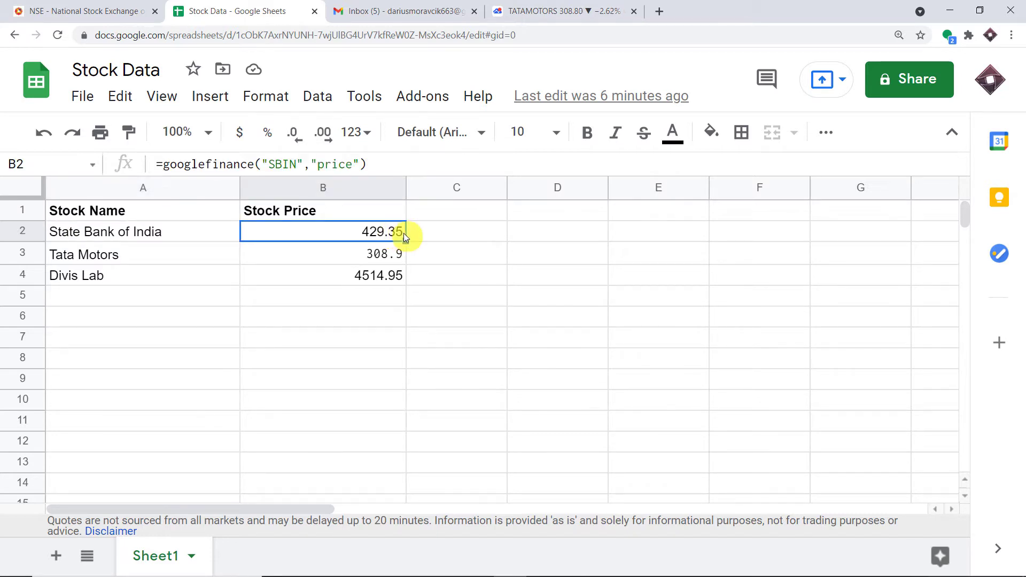
{"action": "left_click", "coordinate": [96, 258]}
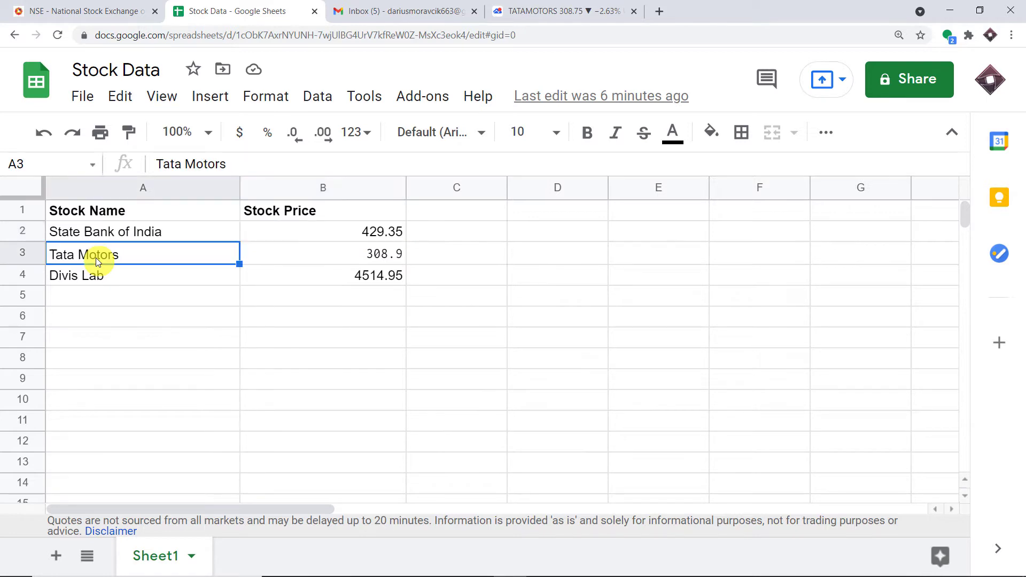
{"action": "left_click", "coordinate": [360, 257]}
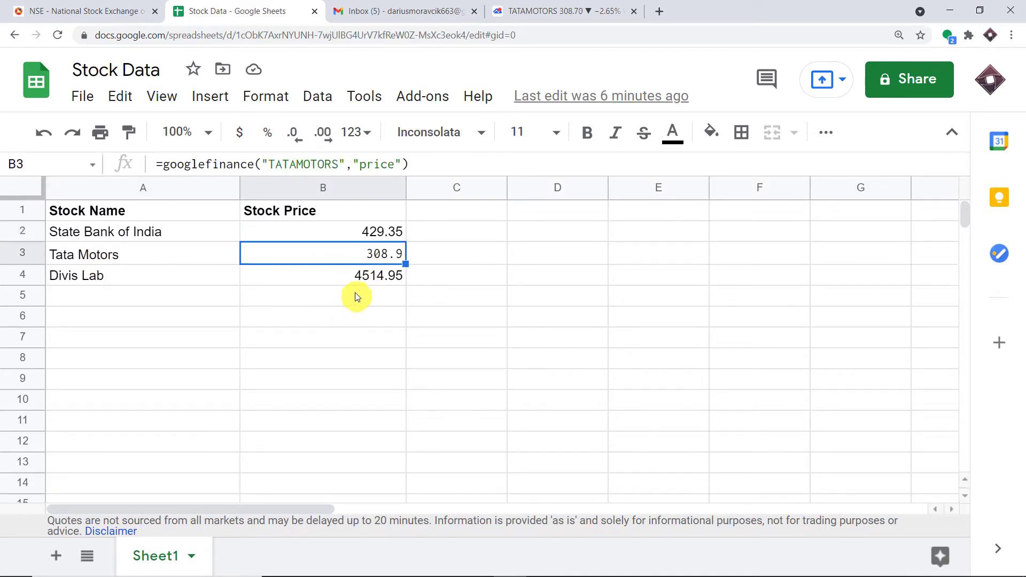
{"action": "left_click", "coordinate": [566, 10]}
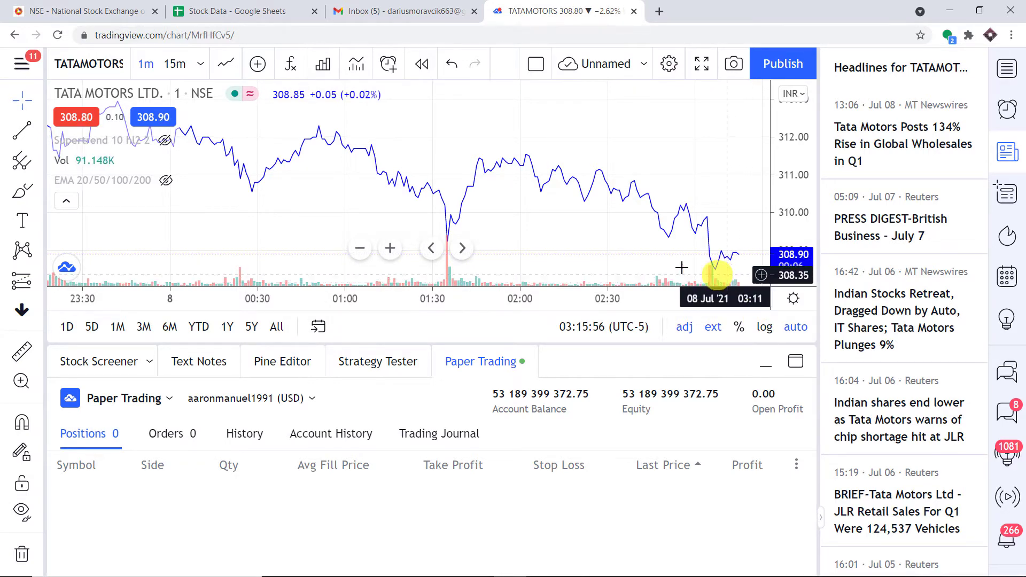
{"action": "left_click", "coordinate": [283, 6]}
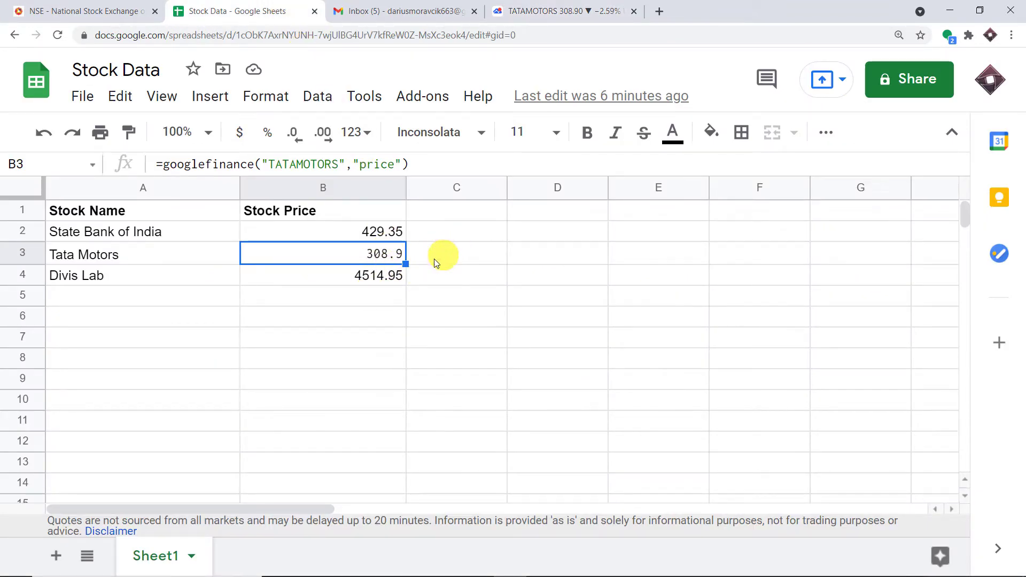
Inspect the googlefinance DIVISLAB price formula in B4, then switch to the Gmail inbox
{"action": "left_click", "coordinate": [104, 279]}
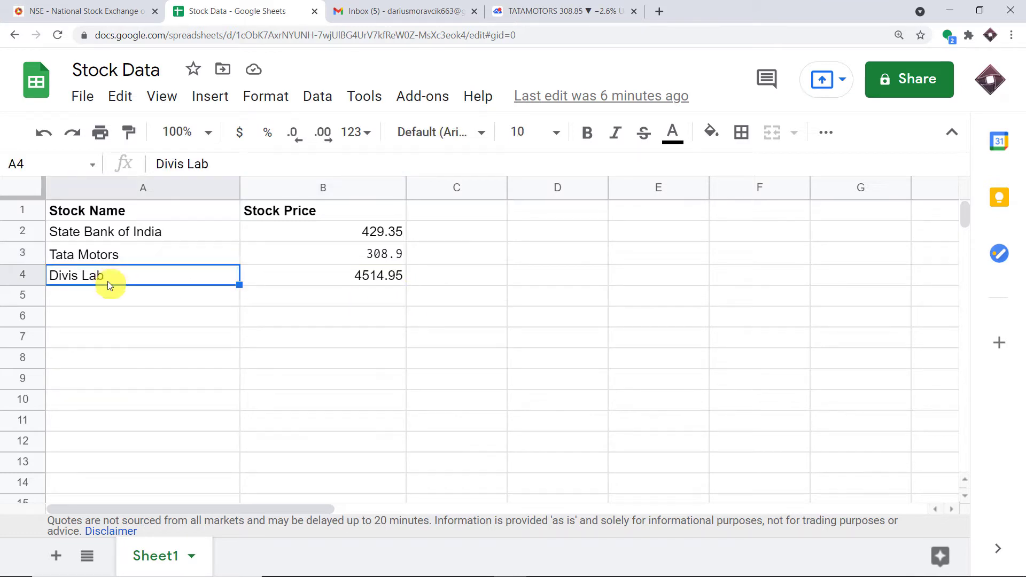
{"action": "left_click", "coordinate": [355, 281]}
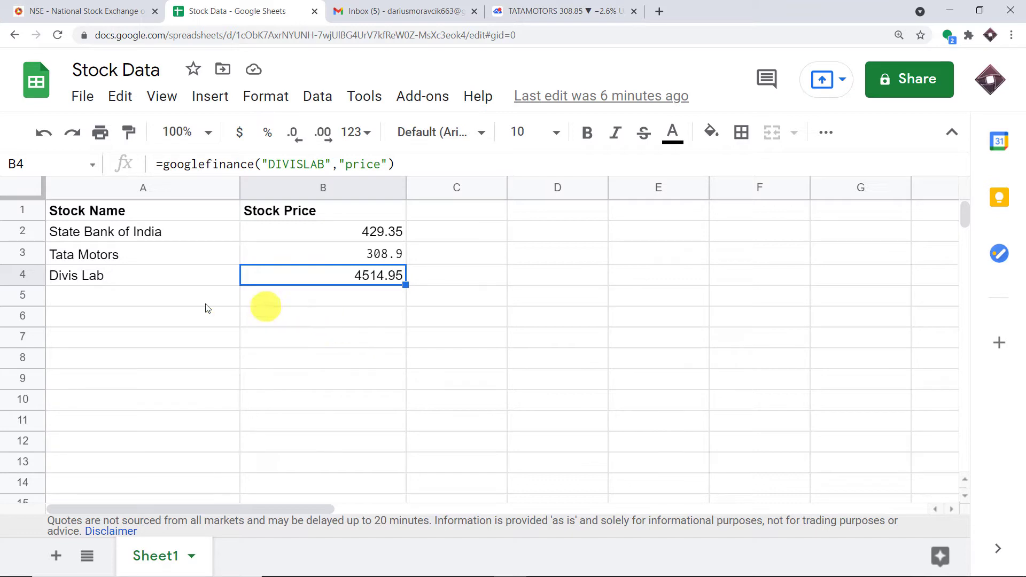
{"action": "left_click", "coordinate": [153, 312]}
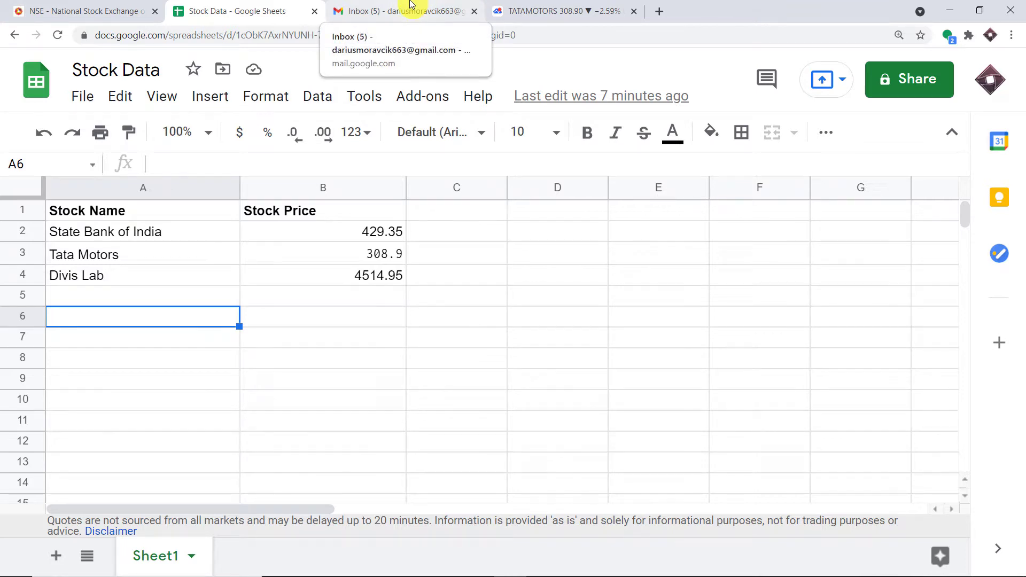
{"action": "left_click", "coordinate": [412, 4]}
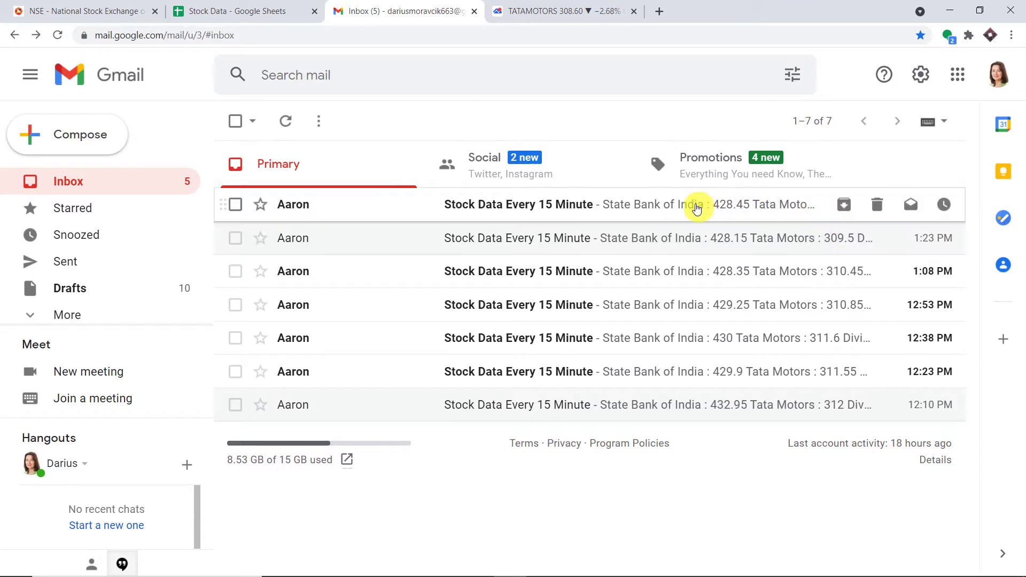
Read the prices in the newest Stock Data Every 15 Minute email, then return to the inbox
{"action": "left_click", "coordinate": [697, 208]}
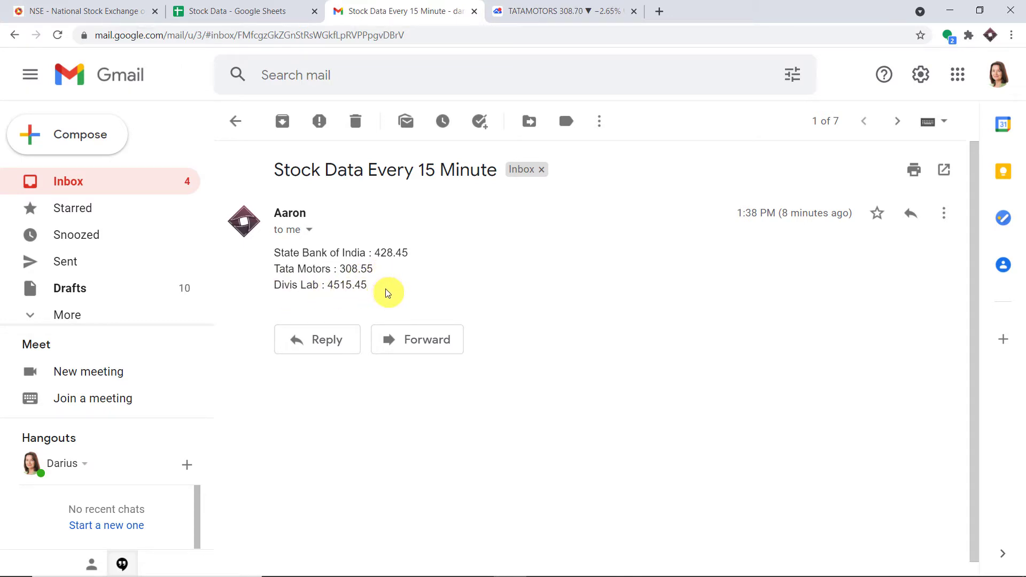
{"action": "left_click", "coordinate": [14, 35]}
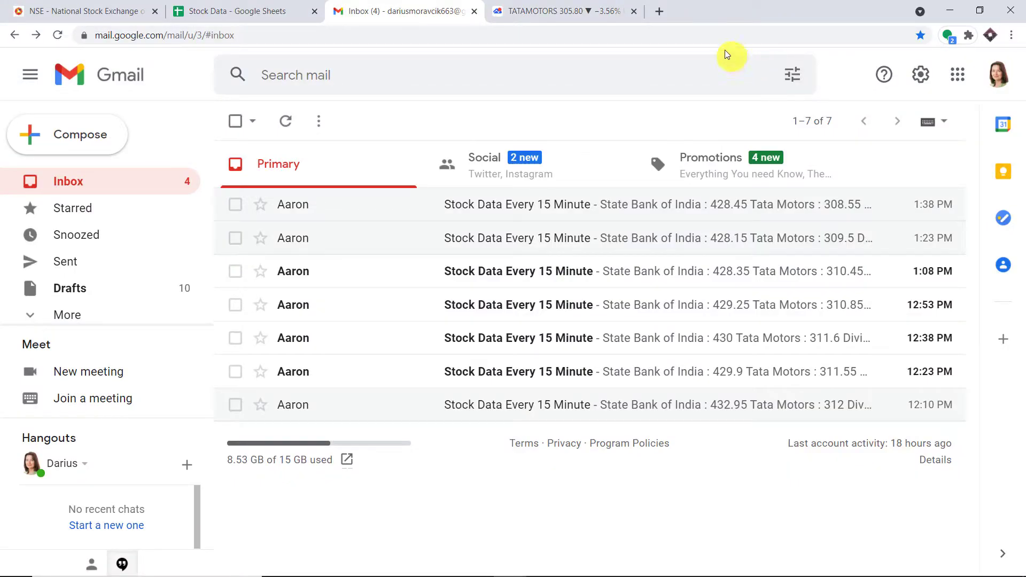
Load pabbly.com in a new tab and go to the Pabbly Connect product page
{"action": "left_click", "coordinate": [660, 12]}
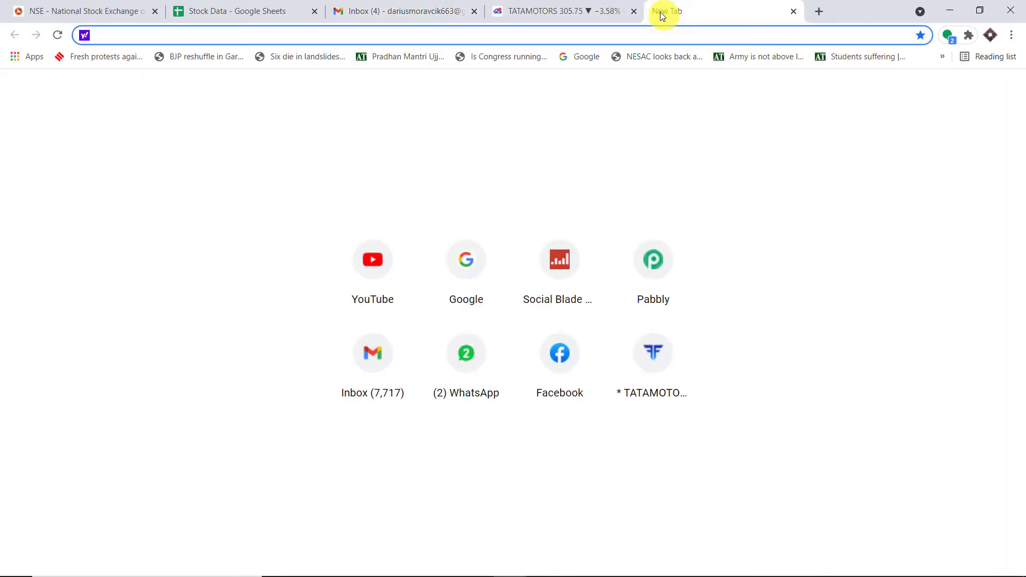
{"action": "type", "text": "p"}
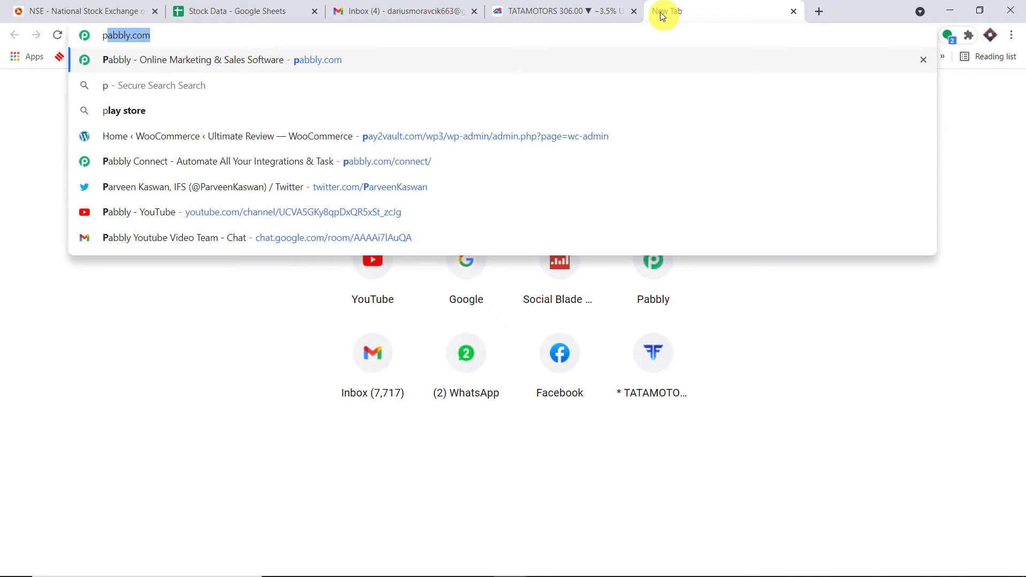
{"action": "key", "text": "Return"}
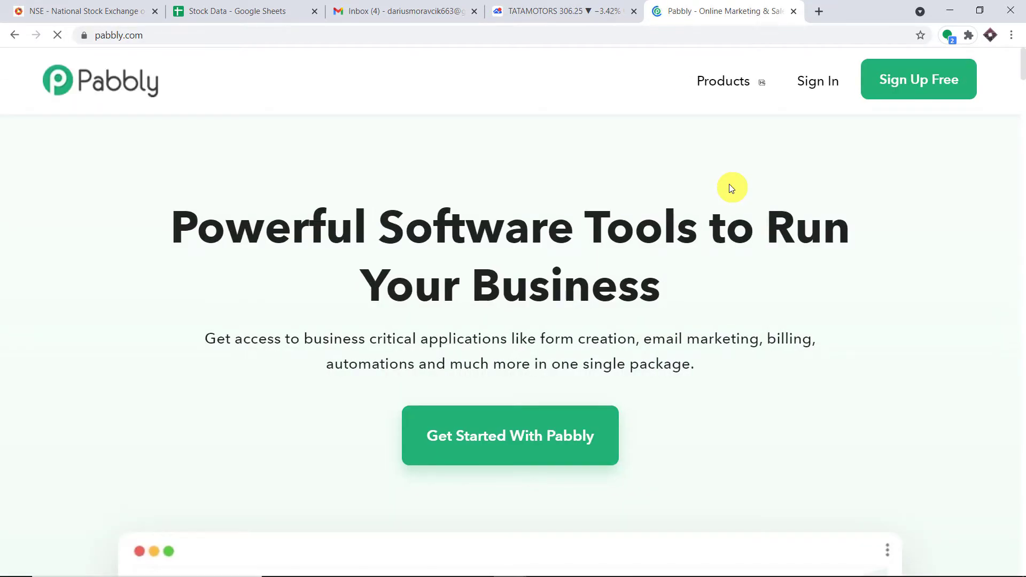
{"action": "mouse_move", "coordinate": [729, 90]}
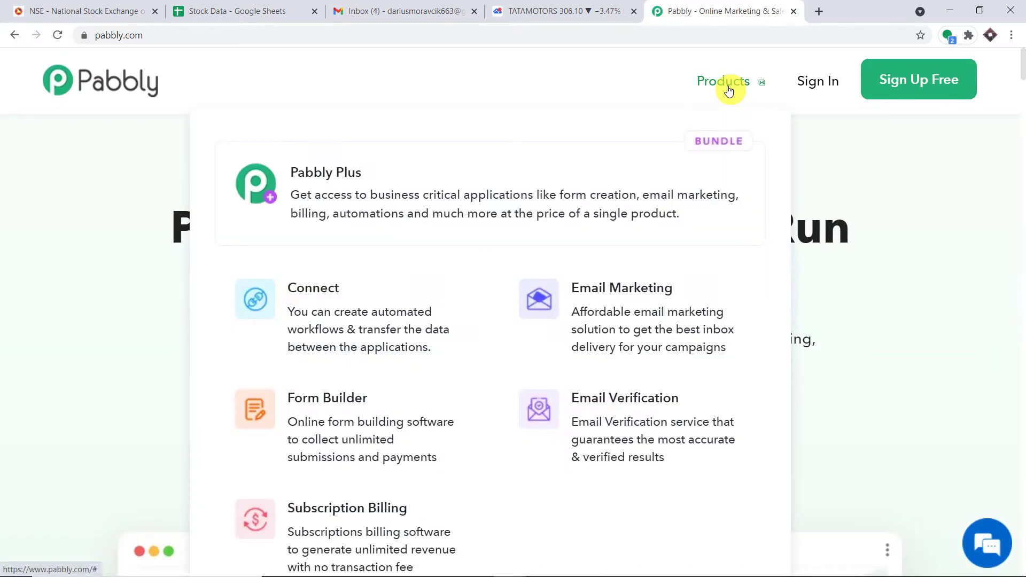
{"action": "left_click", "coordinate": [297, 321]}
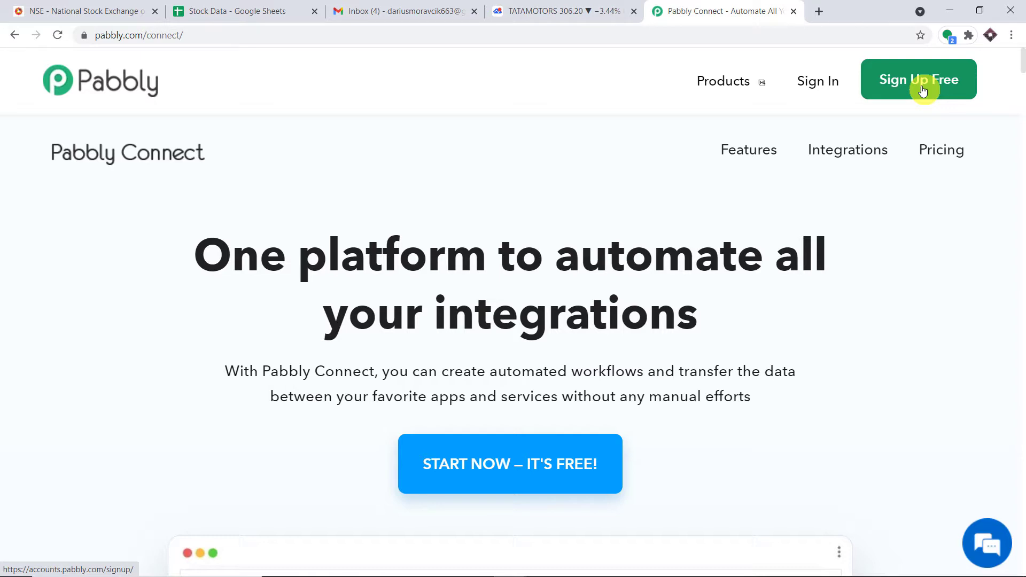
Sign in to the Pabbly account and launch Pabbly Connect from the apps list
{"action": "left_click", "coordinate": [812, 87]}
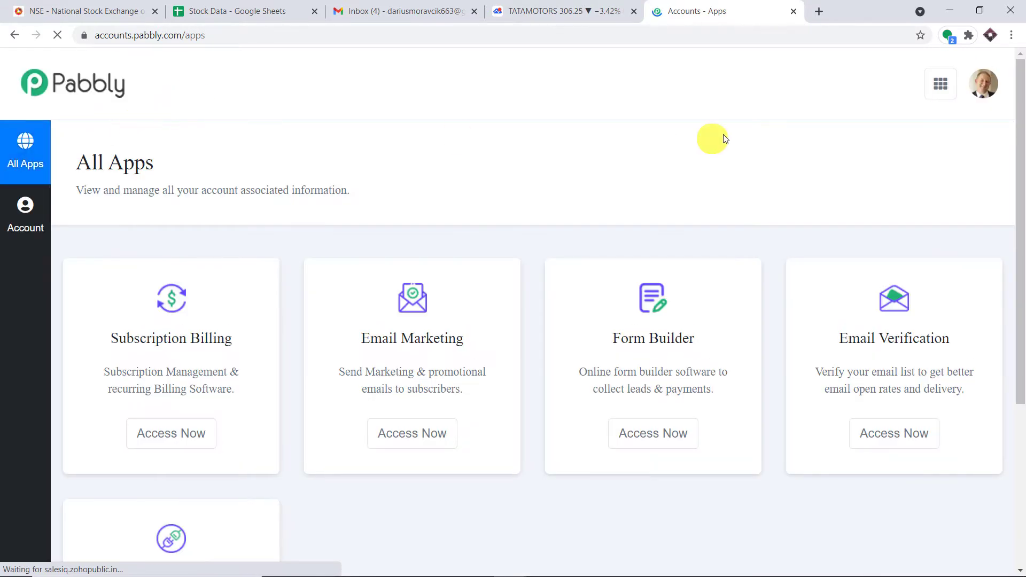
{"action": "scroll", "coordinate": [720, 214], "scroll_direction": "down", "scroll_amount": 4}
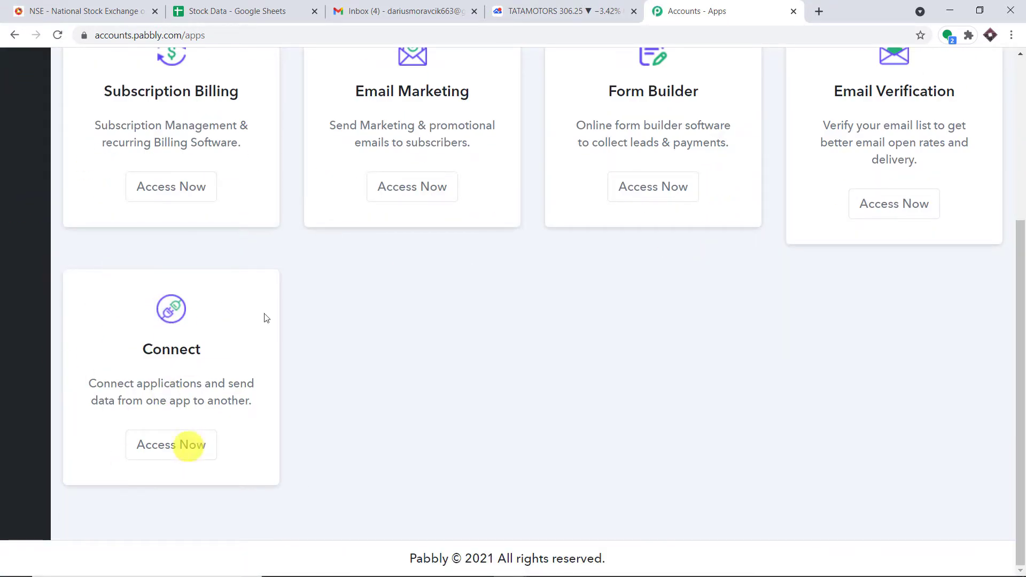
{"action": "left_click", "coordinate": [171, 457]}
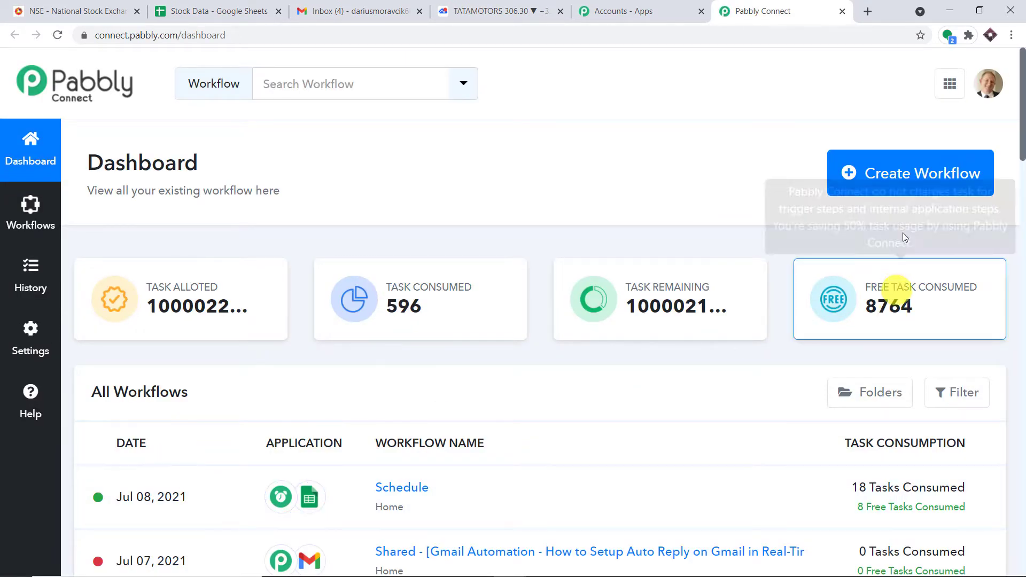
Start a new workflow, name it 'Google Sheets to Gmail' and create it
{"action": "left_click", "coordinate": [896, 178]}
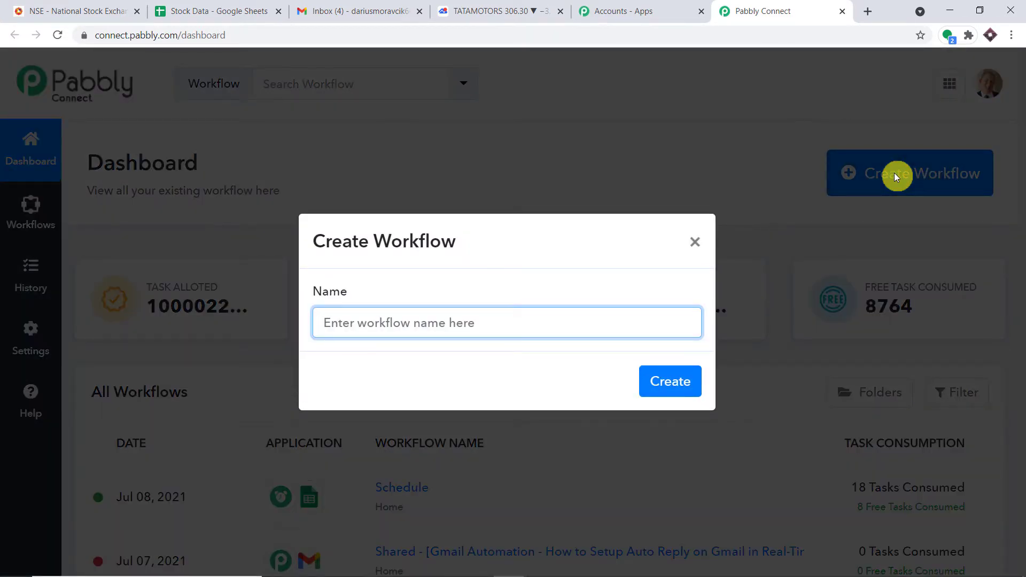
{"action": "key", "text": "Tab"}
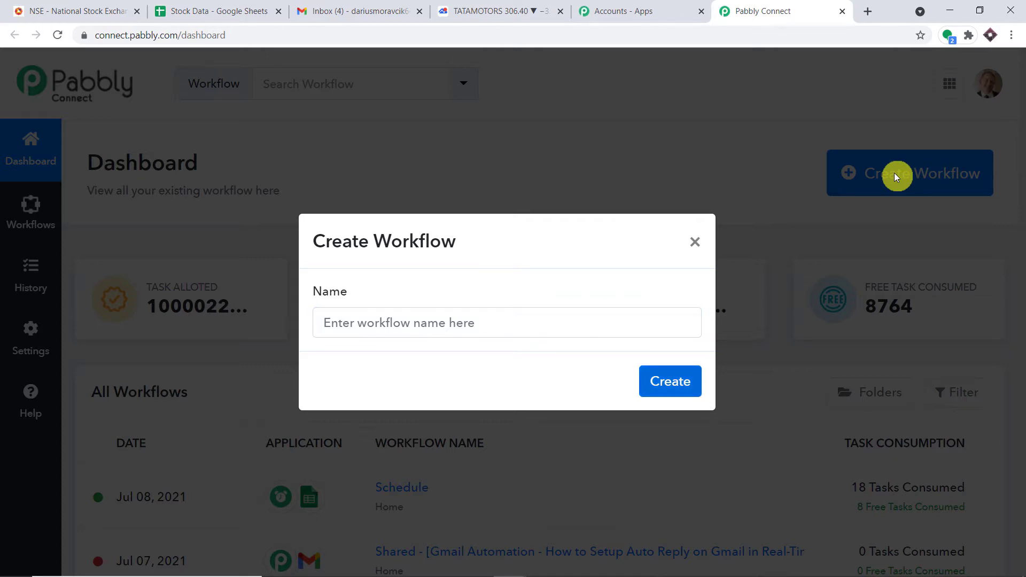
{"action": "key", "text": "Return"}
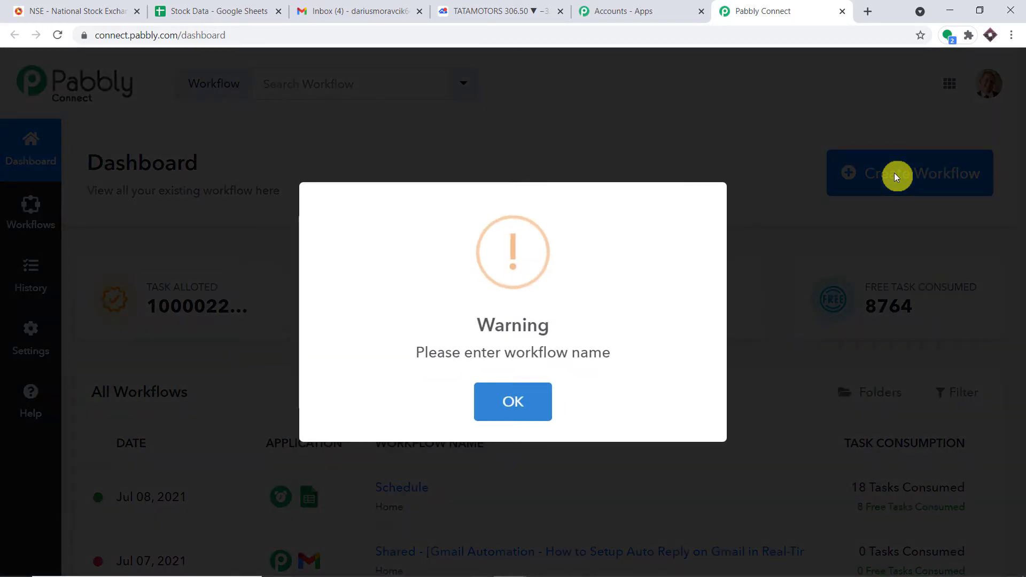
{"action": "left_click", "coordinate": [513, 402]}
{"action": "left_click", "coordinate": [509, 325]}
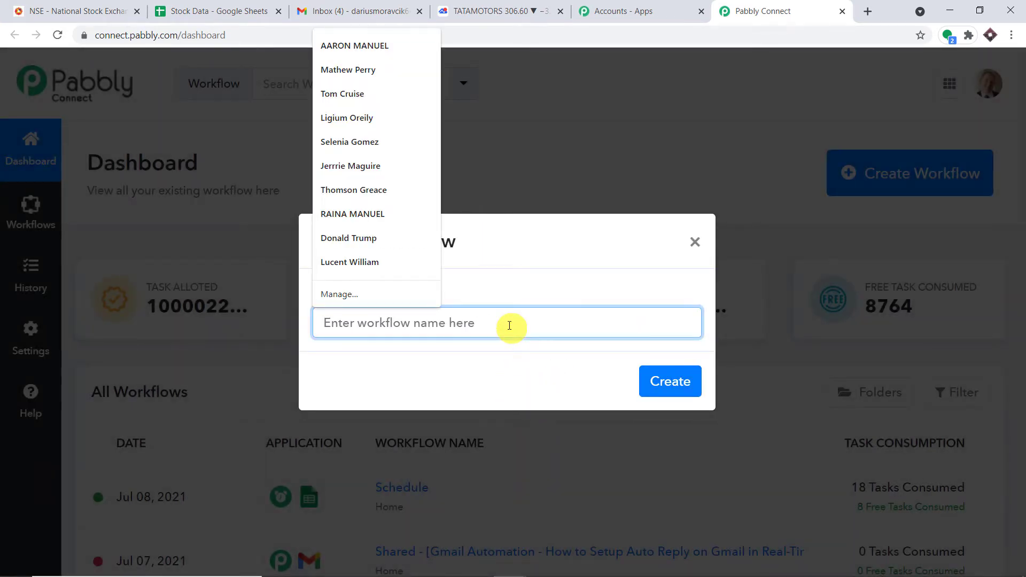
{"action": "type", "text": "G"}
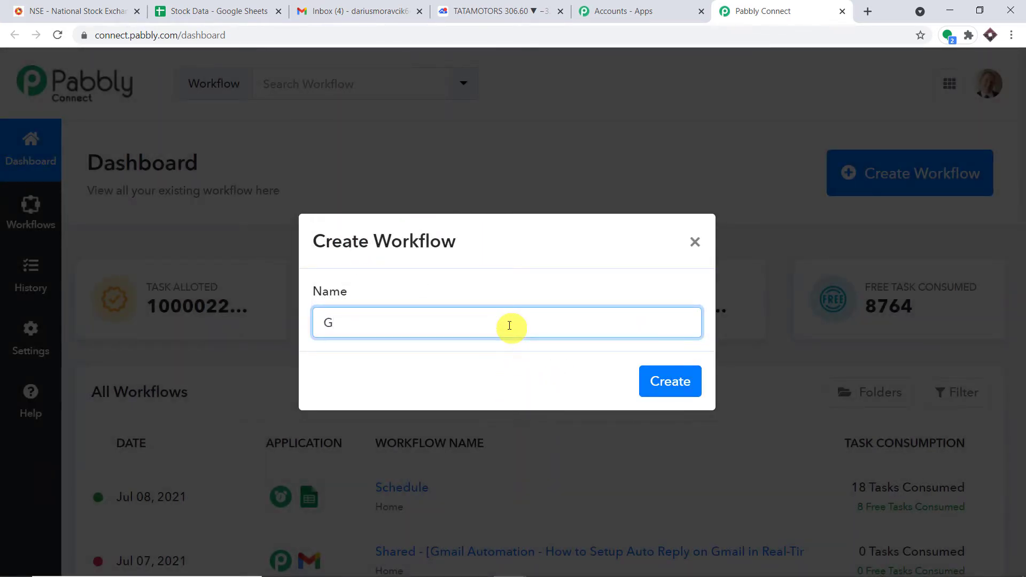
{"action": "type", "text": "oogle Sheets to Gmail"}
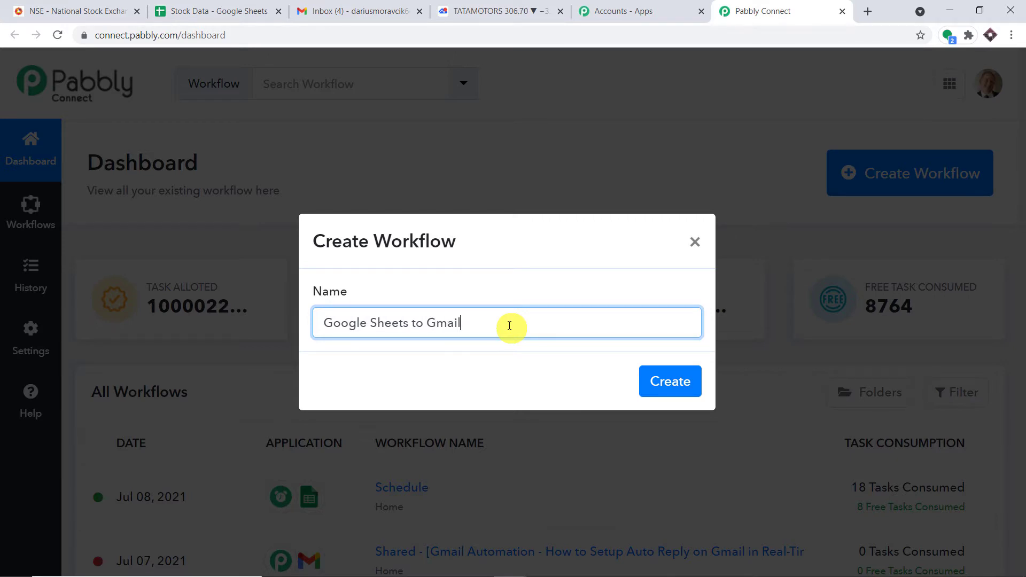
{"action": "left_click", "coordinate": [686, 383]}
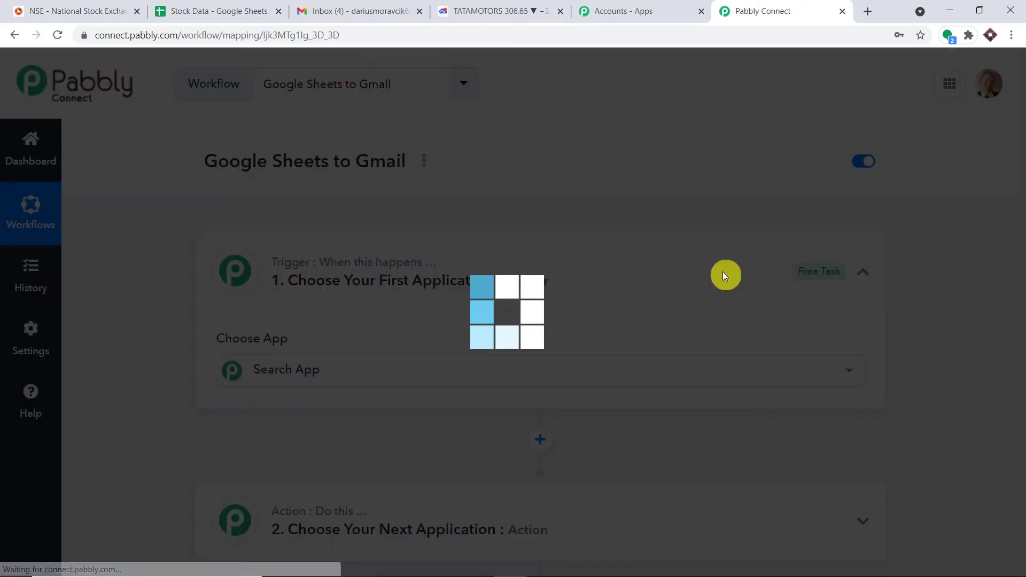
Expand the Google Sheets to Gmail workflow's trigger step to show the Choose App picker
{"action": "left_click", "coordinate": [723, 272]}
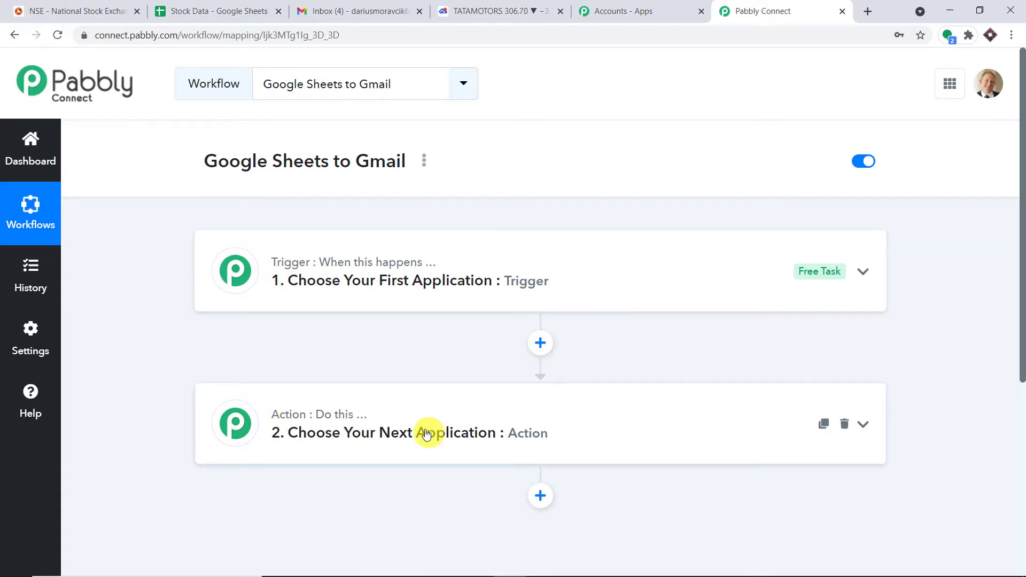
{"action": "left_click_drag", "start_coordinate": [203, 165], "coordinate": [410, 165]}
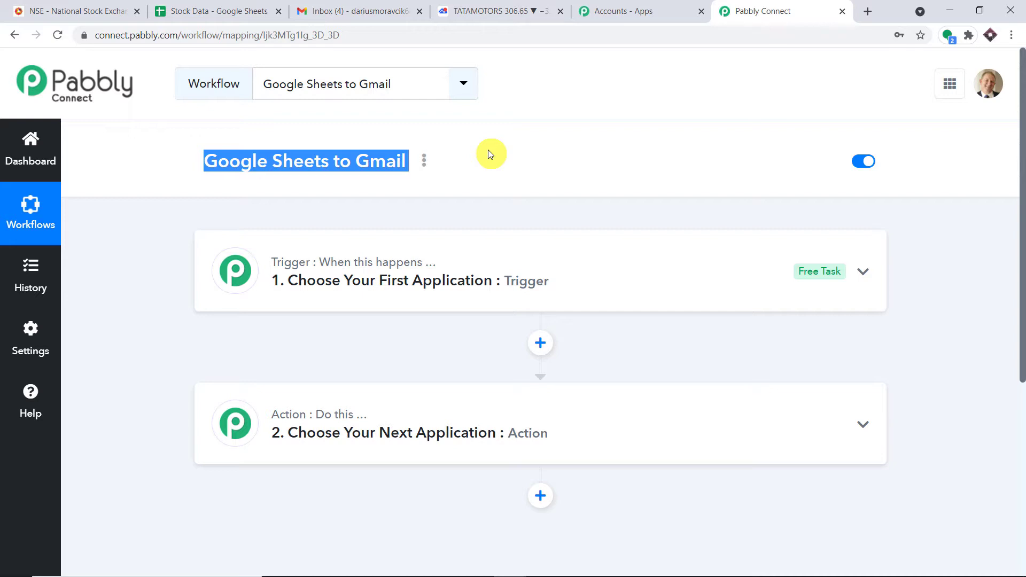
{"action": "left_click", "coordinate": [447, 252]}
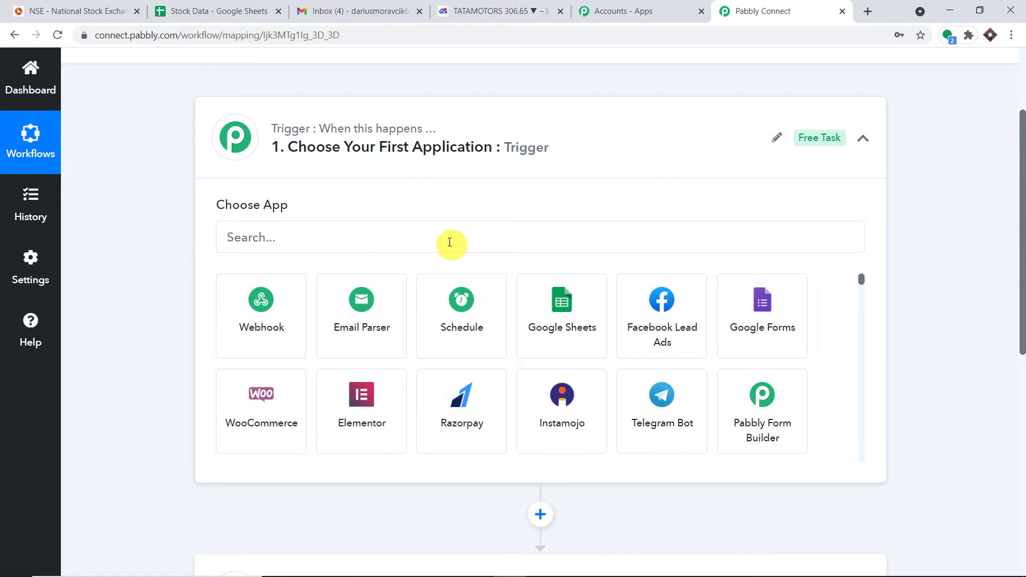
Search 'sche', choose Schedule by Pabbly as trigger, and set it to run At regular intervals
{"action": "left_click", "coordinate": [450, 242]}
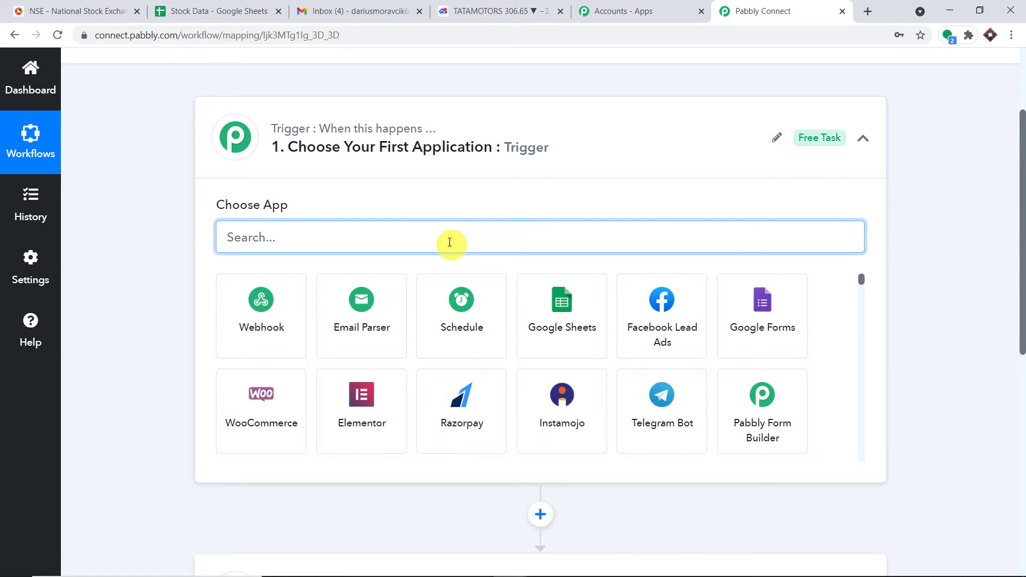
{"action": "type", "text": "sche"}
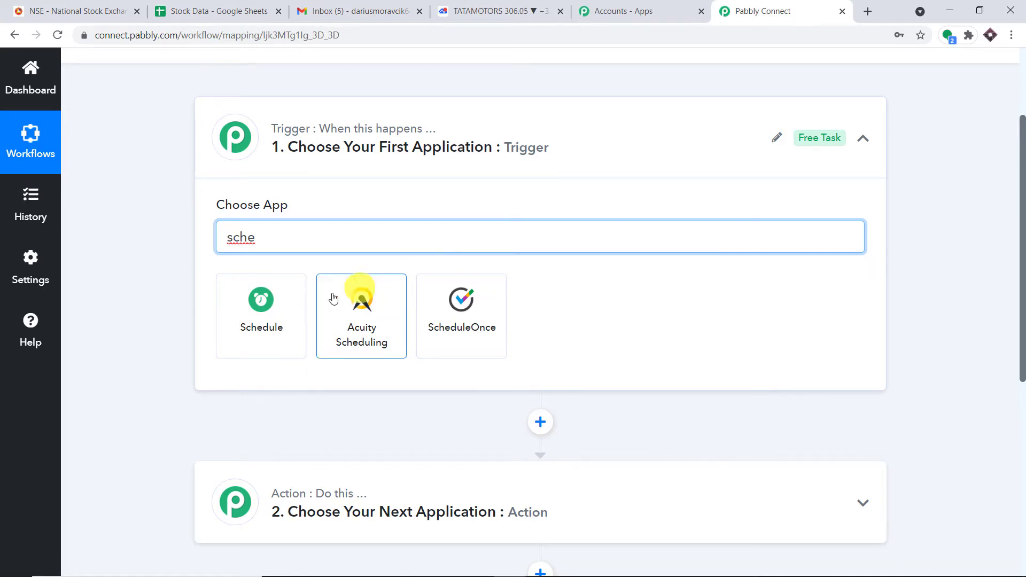
{"action": "left_click", "coordinate": [252, 324]}
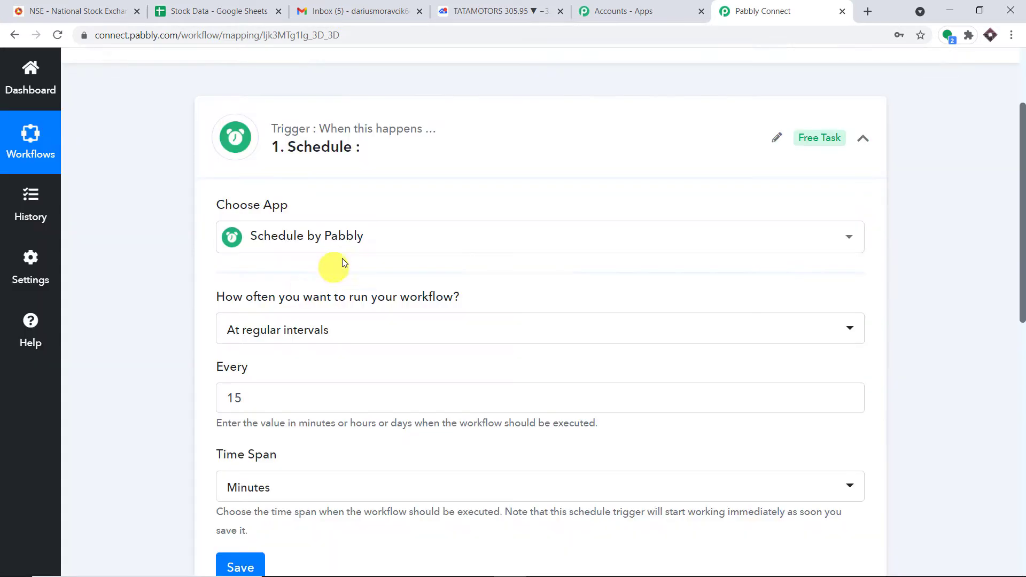
{"action": "scroll", "coordinate": [335, 264], "scroll_direction": "down", "scroll_amount": 3}
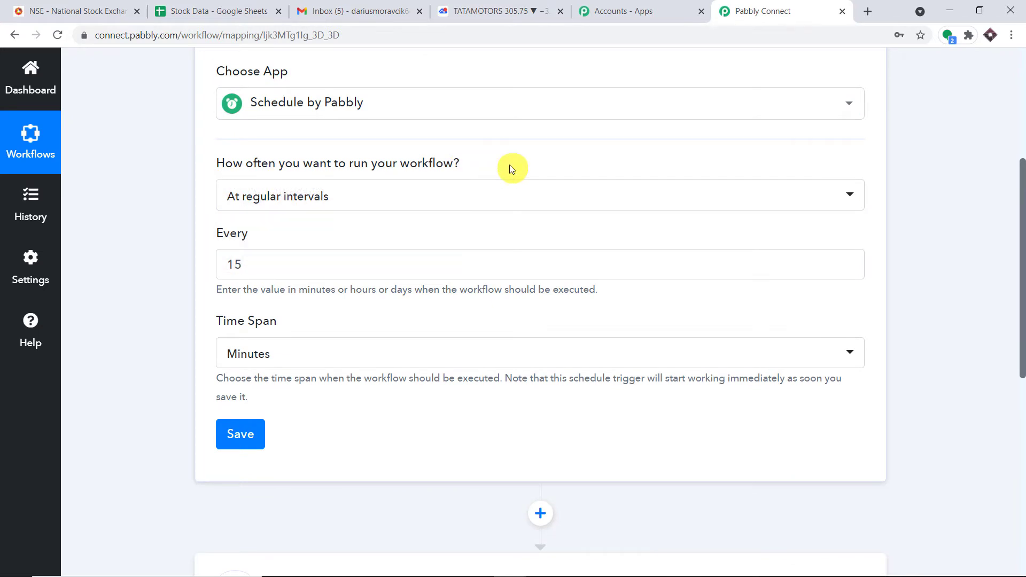
{"action": "left_click", "coordinate": [402, 195]}
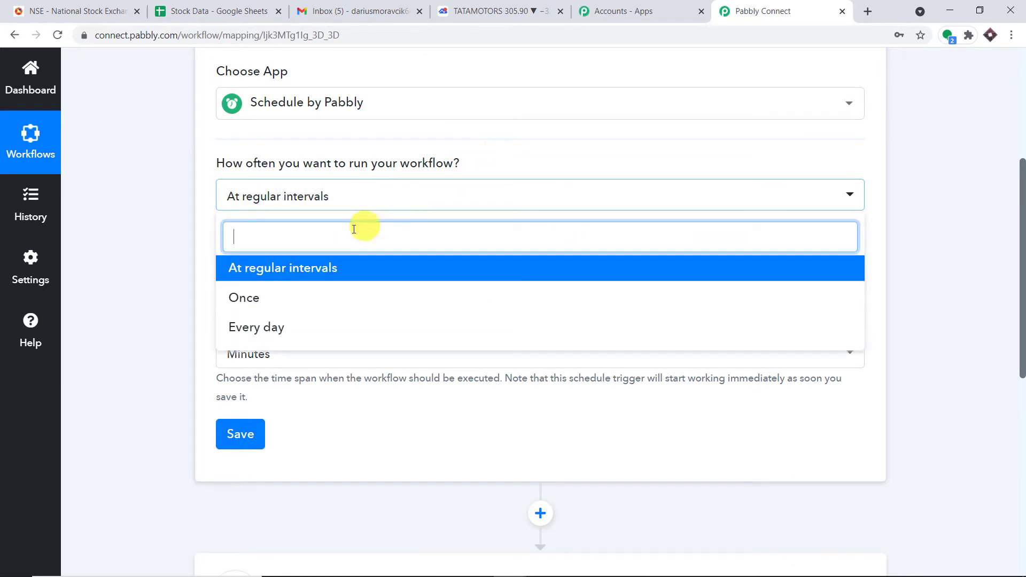
{"action": "left_click", "coordinate": [303, 273]}
{"action": "left_click", "coordinate": [307, 198]}
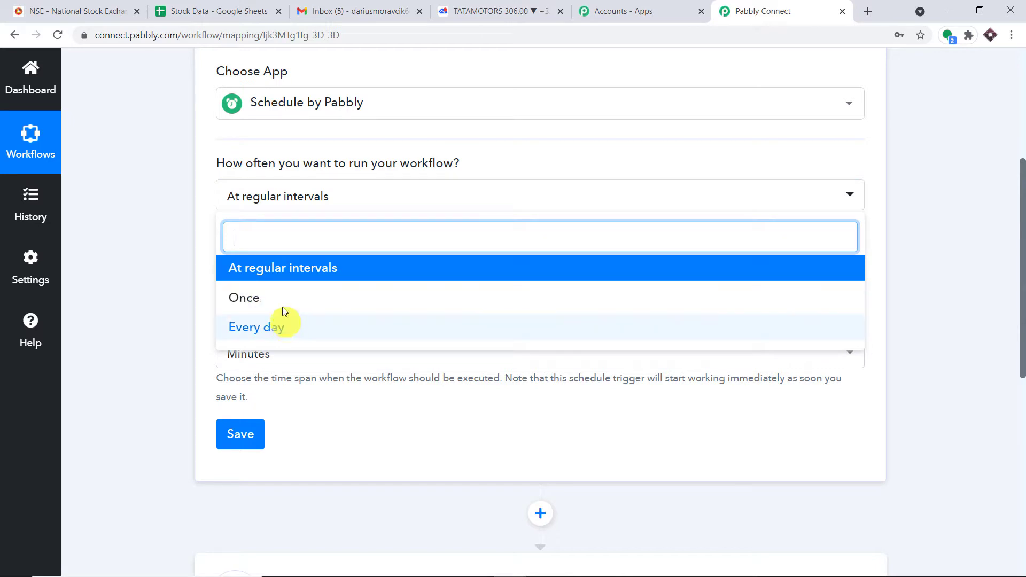
{"action": "left_click", "coordinate": [291, 271]}
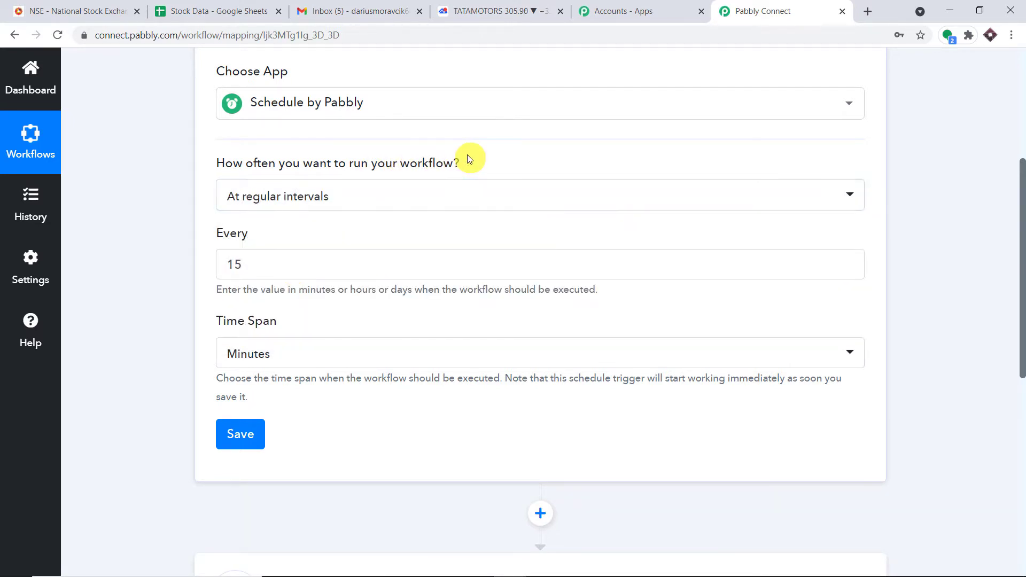
{"action": "scroll", "coordinate": [283, 208], "scroll_direction": "down", "scroll_amount": 1}
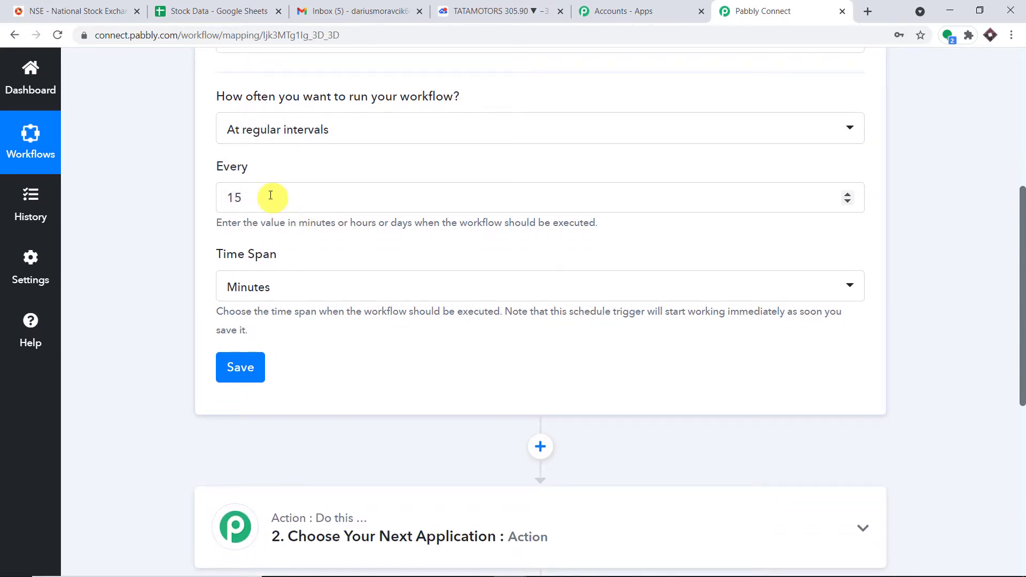
Set the TATAMOTORS TradingView chart to the 15-minute interval and return to the workflow
{"action": "left_click", "coordinate": [451, 11]}
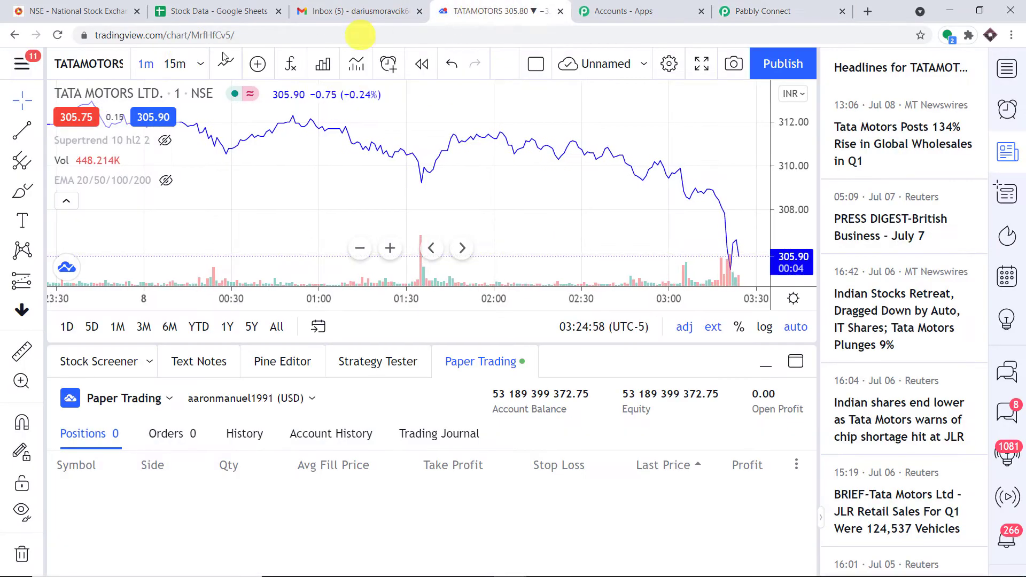
{"action": "left_click", "coordinate": [174, 65]}
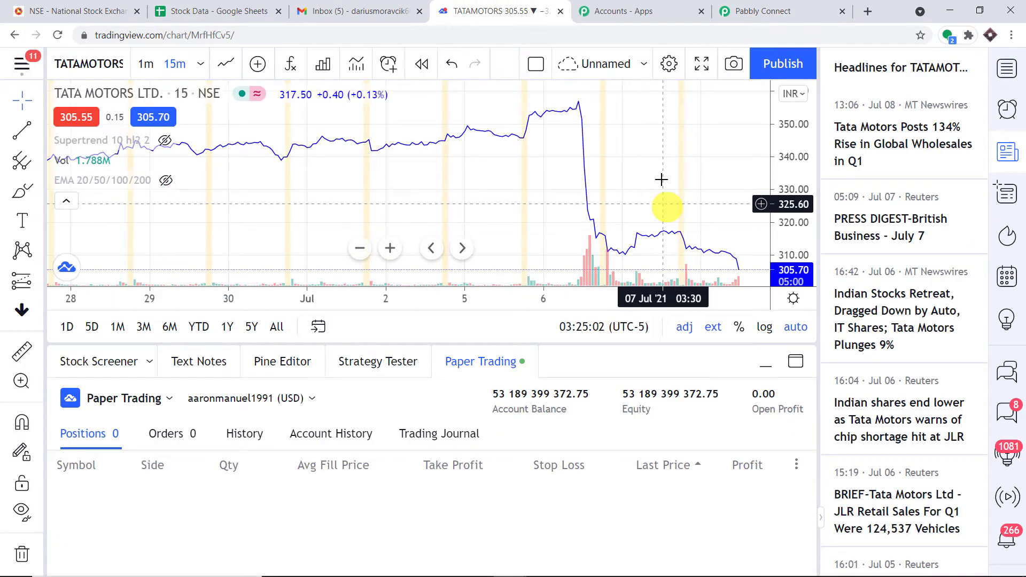
{"action": "left_click", "coordinate": [740, 5]}
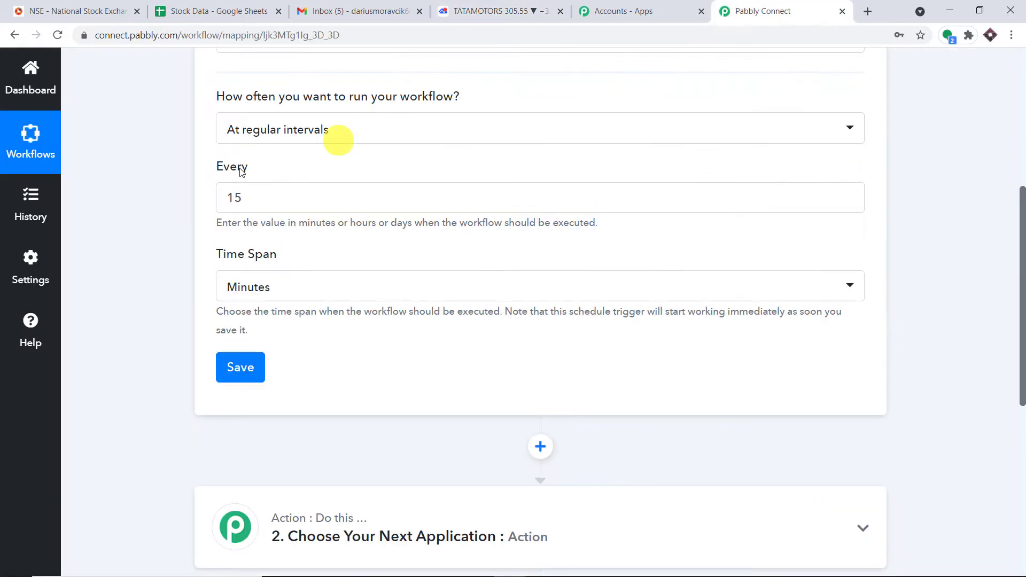
Enter 15 as the Every interval and try Weeks, Days and Hours as the time span
{"action": "left_click", "coordinate": [251, 199]}
{"action": "key", "text": "BackSpace"}
{"action": "key", "text": "BackSpace"}
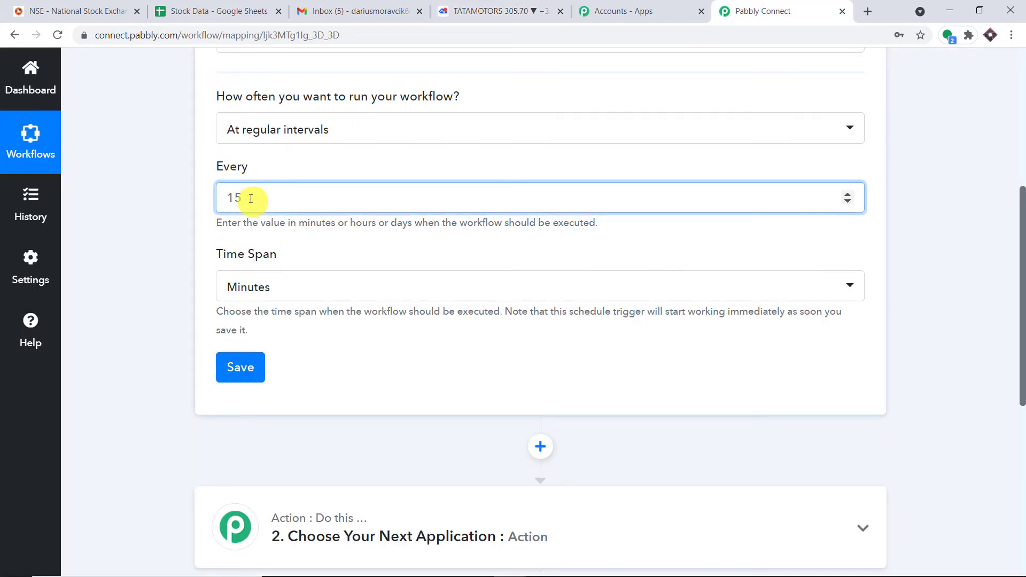
{"action": "type", "text": "1"}
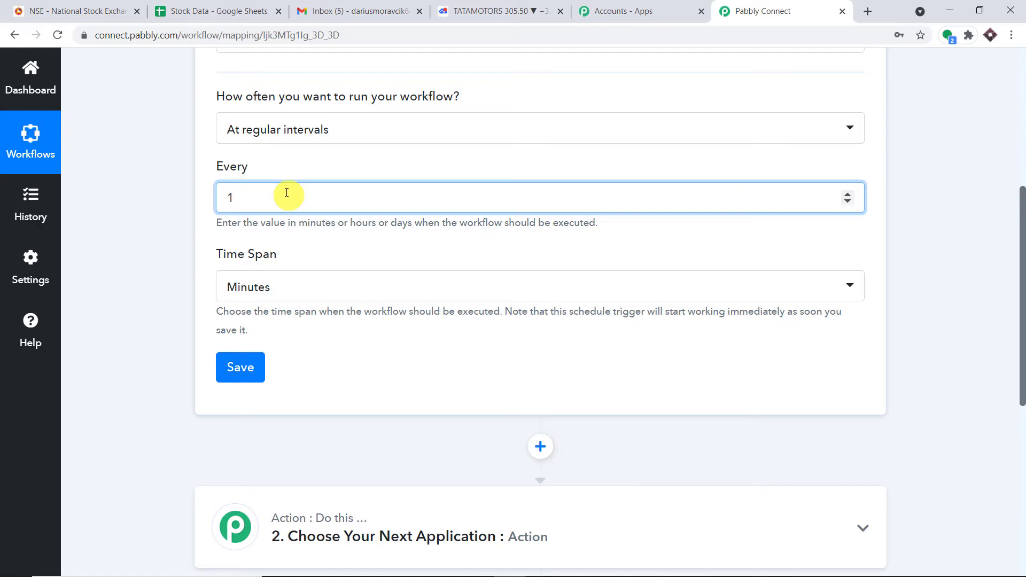
{"action": "type", "text": "5"}
{"action": "left_click", "coordinate": [344, 286]}
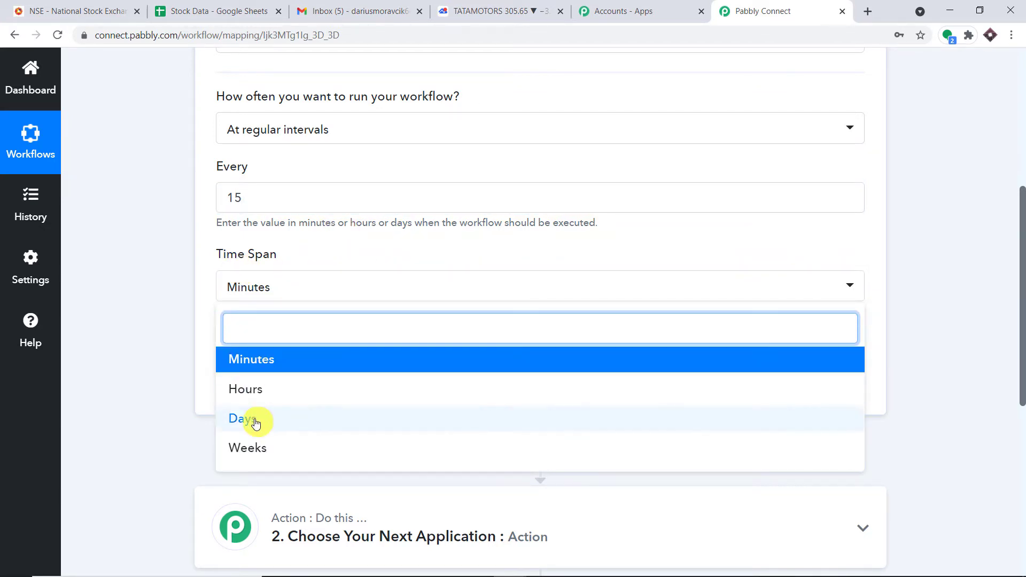
{"action": "left_click", "coordinate": [260, 455]}
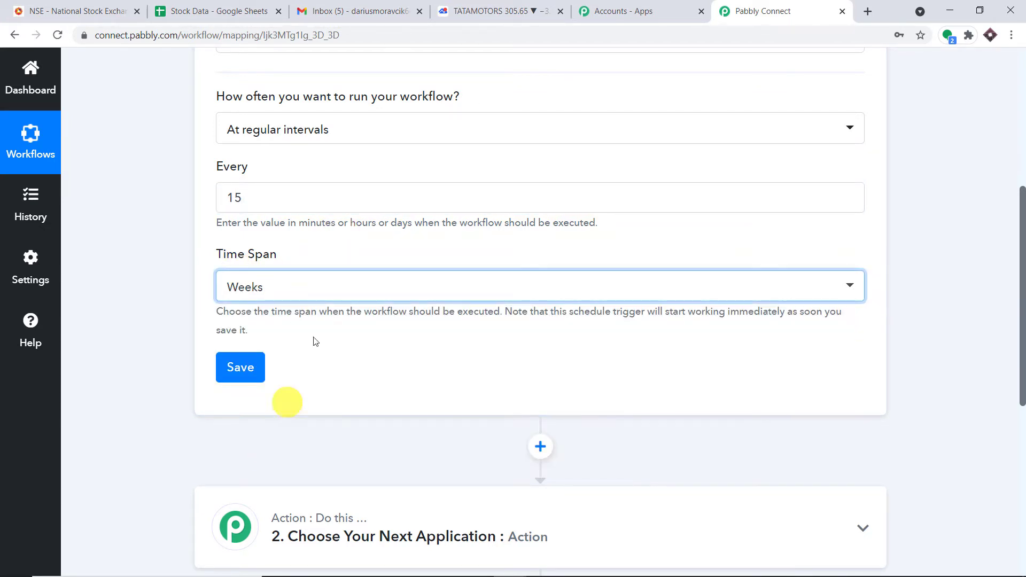
{"action": "left_click", "coordinate": [323, 289]}
{"action": "left_click", "coordinate": [275, 419]}
{"action": "left_click", "coordinate": [334, 291]}
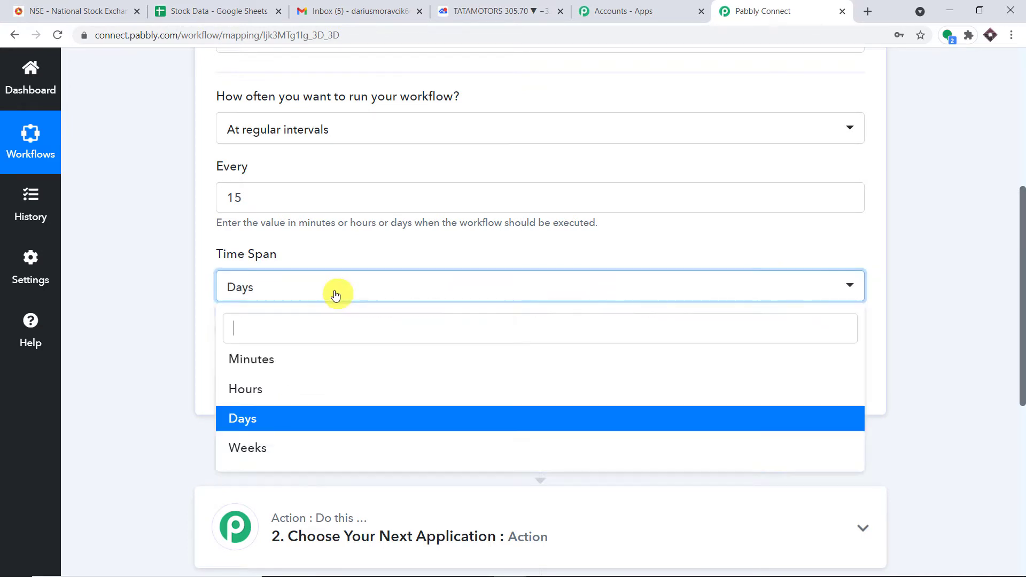
{"action": "left_click", "coordinate": [298, 389]}
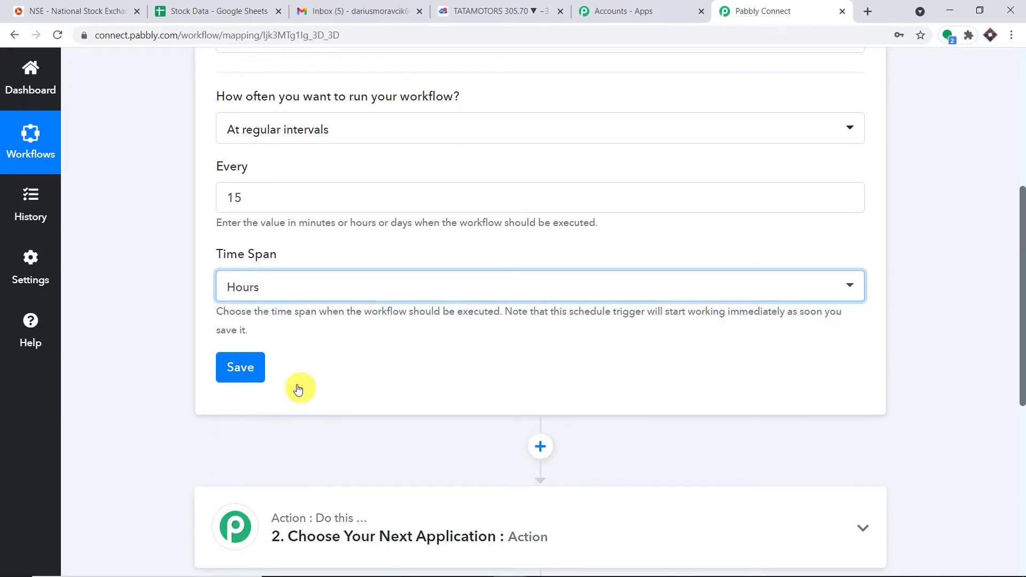
Settle the schedule on every 15 Minutes and save the trigger
{"action": "left_click", "coordinate": [257, 197]}
{"action": "key", "text": "BackSpace"}
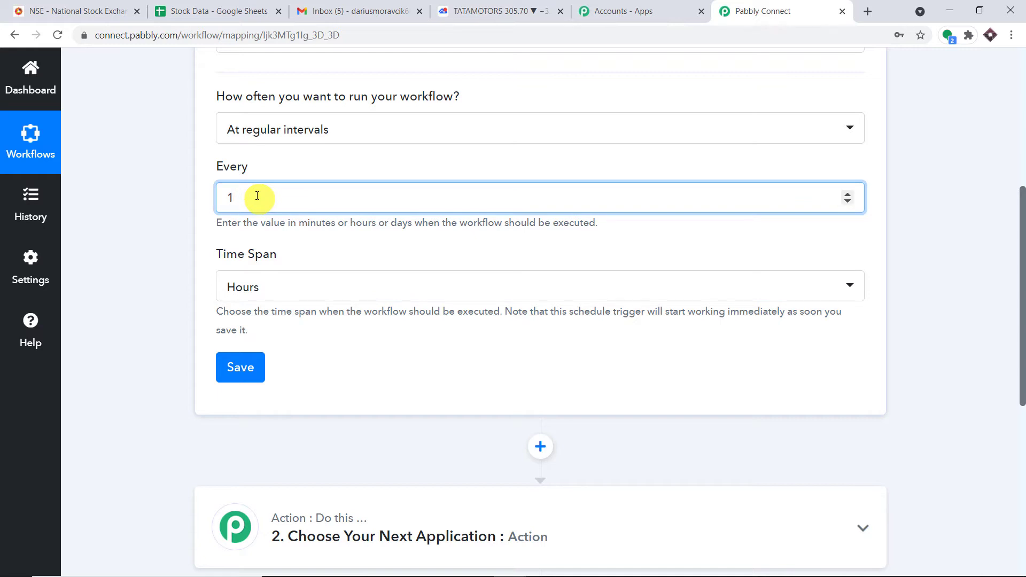
{"action": "left_click", "coordinate": [313, 163]}
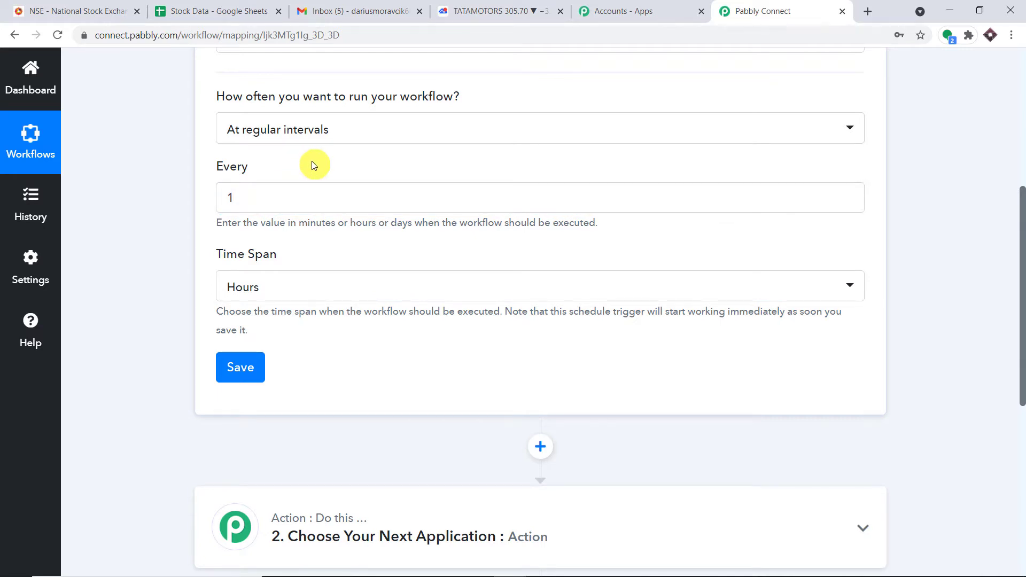
{"action": "left_click", "coordinate": [294, 285]}
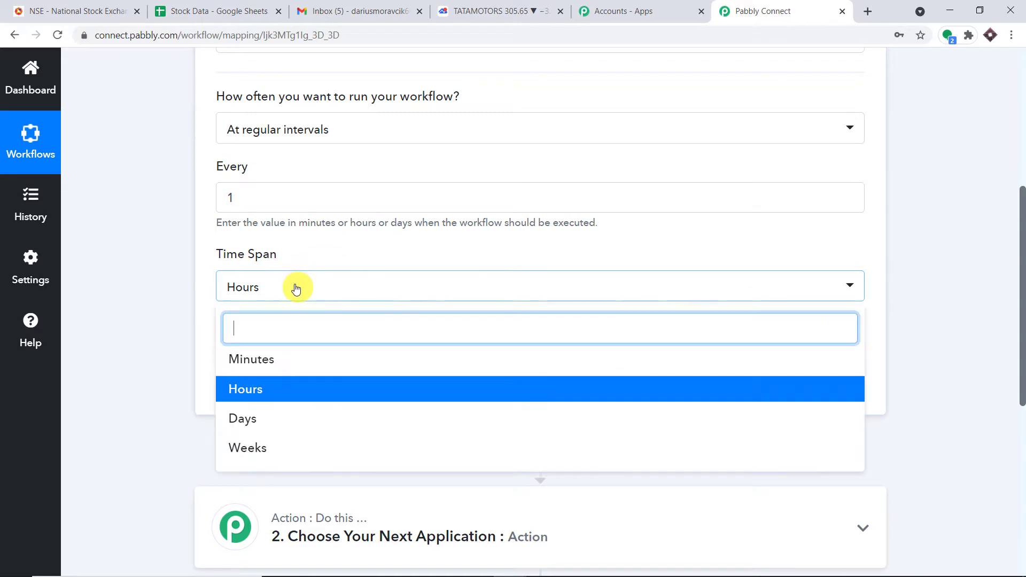
{"action": "left_click", "coordinate": [288, 361]}
{"action": "left_click", "coordinate": [259, 203]}
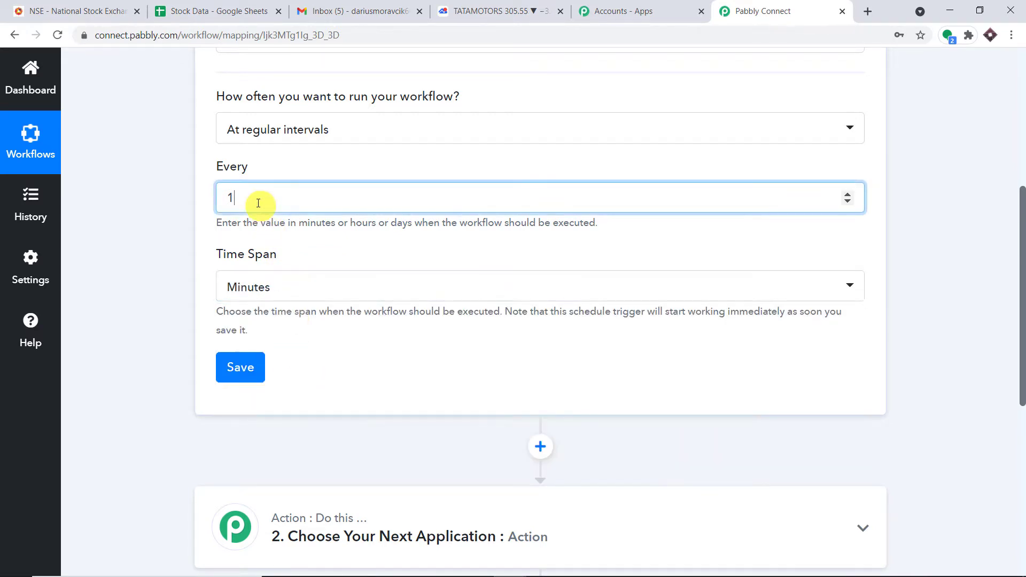
{"action": "type", "text": "5"}
{"action": "left_click", "coordinate": [409, 168]}
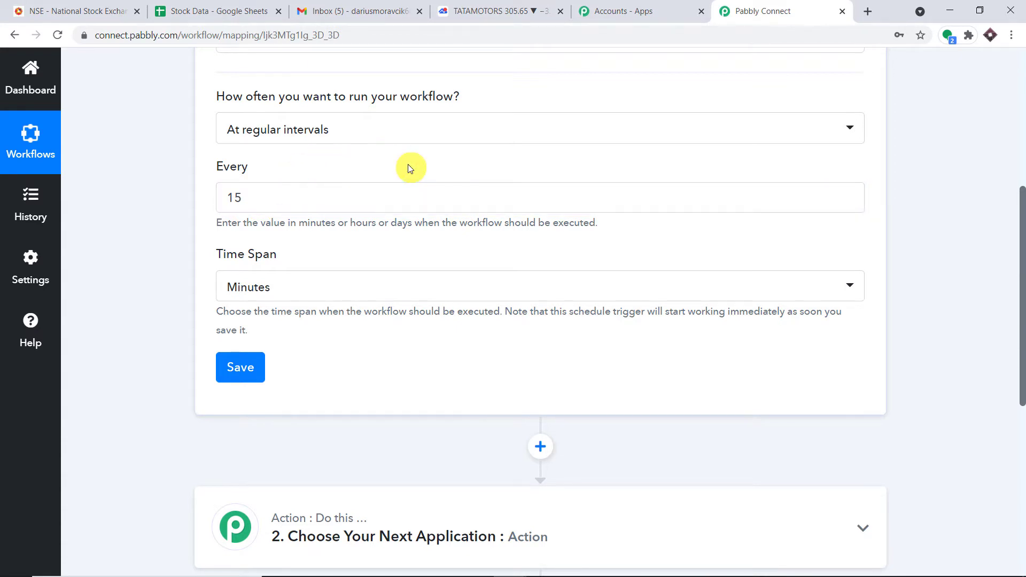
{"action": "left_click", "coordinate": [243, 365]}
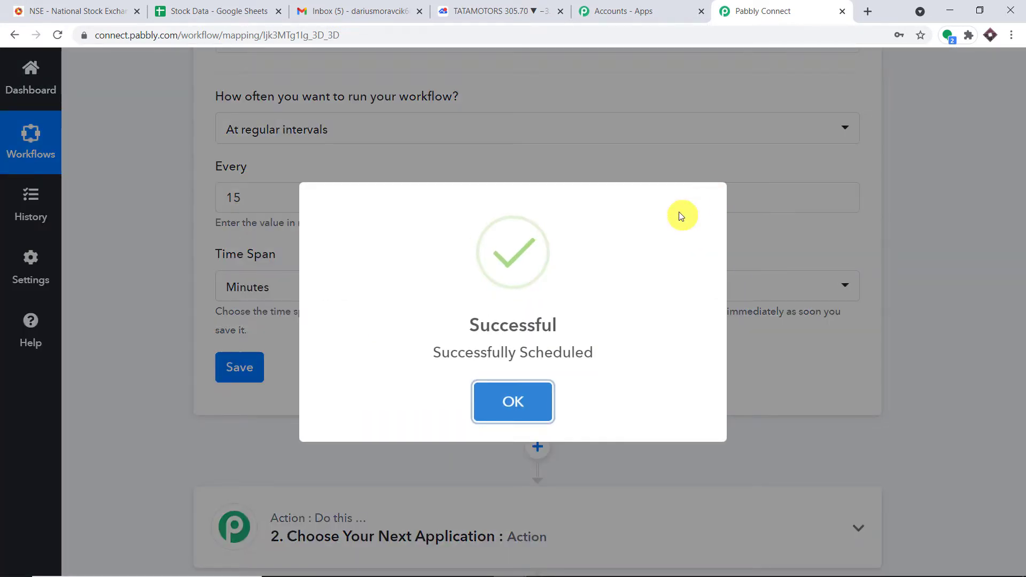
Scroll the editor to view the saved 15-minute trigger and the action step below it
{"action": "scroll", "coordinate": [668, 187], "scroll_direction": "up", "scroll_amount": 2}
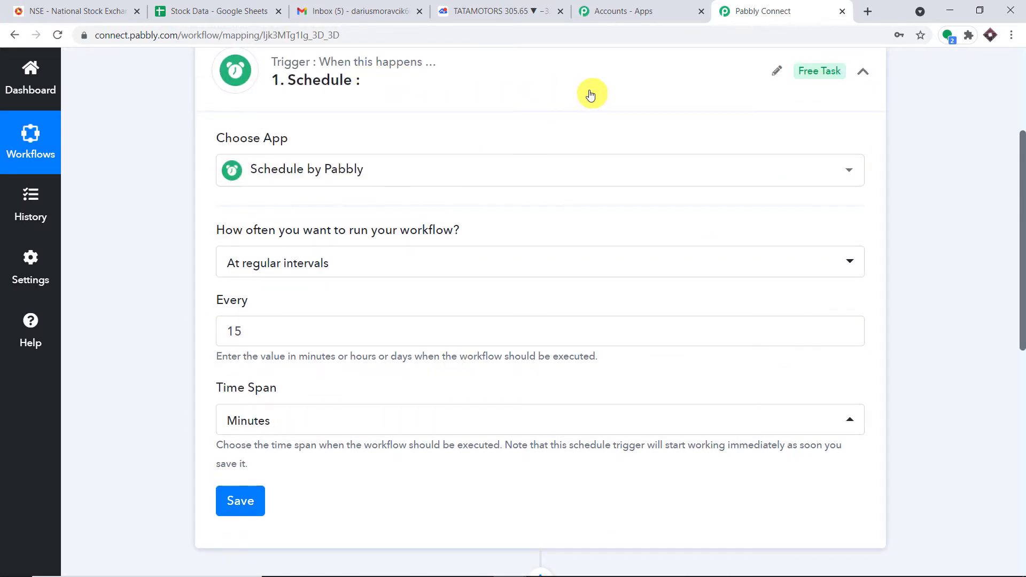
{"action": "scroll", "coordinate": [591, 95], "scroll_direction": "down", "scroll_amount": 6}
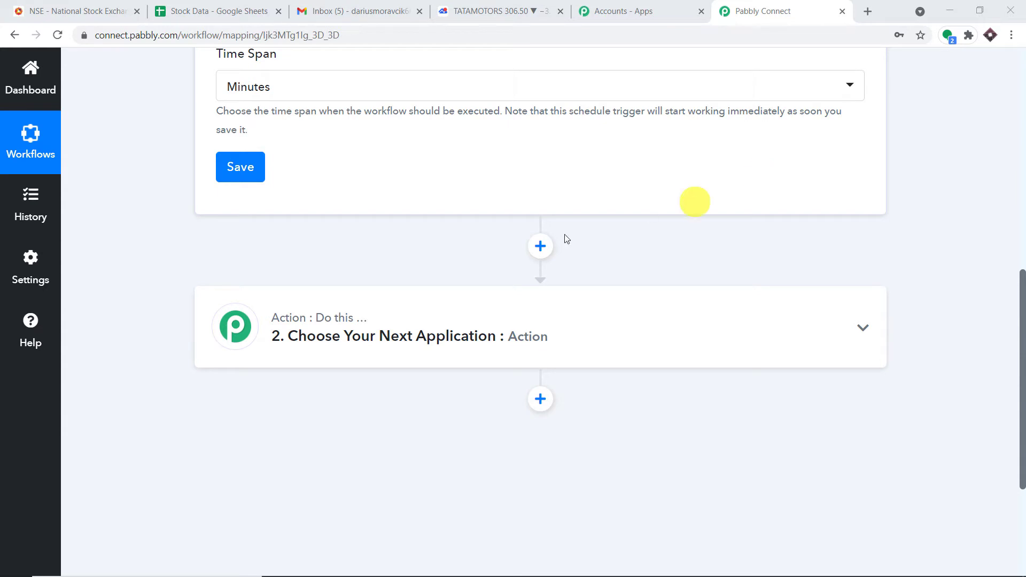
In a new tab, reach the Google Sheets home page and start a Blank spreadsheet
{"action": "left_click", "coordinate": [868, 11]}
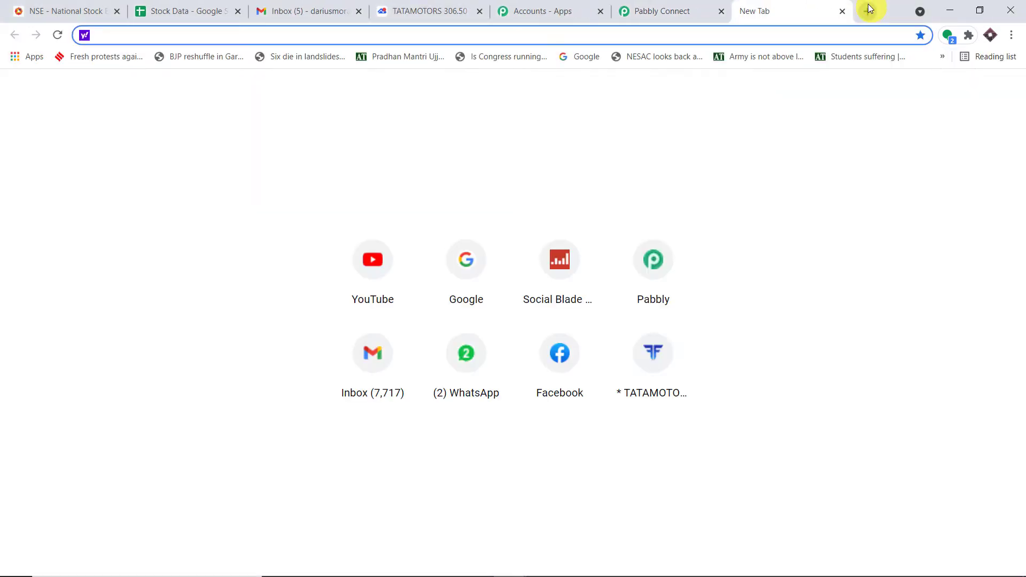
{"action": "type", "text": "google.com"}
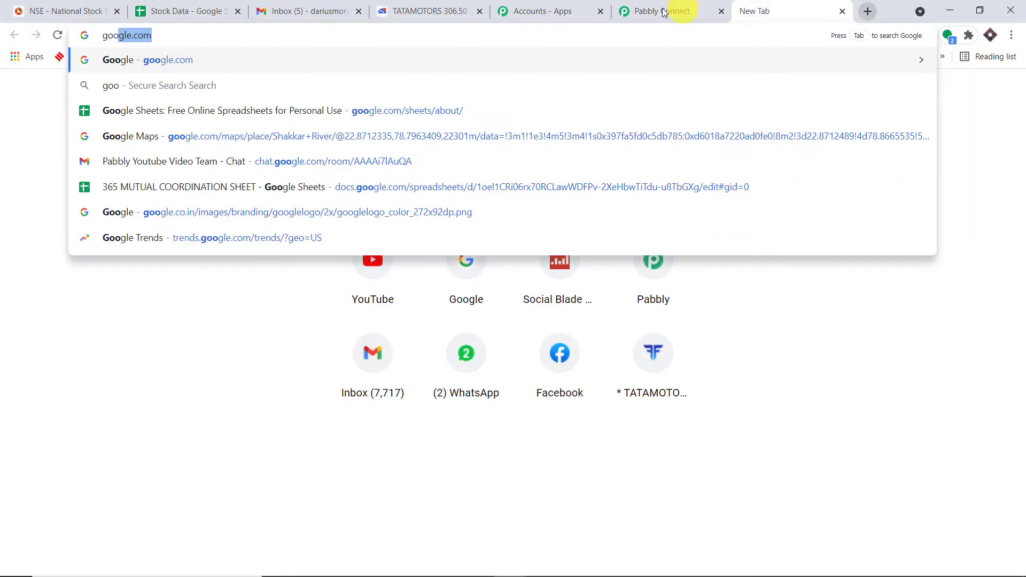
{"action": "left_click", "coordinate": [303, 111]}
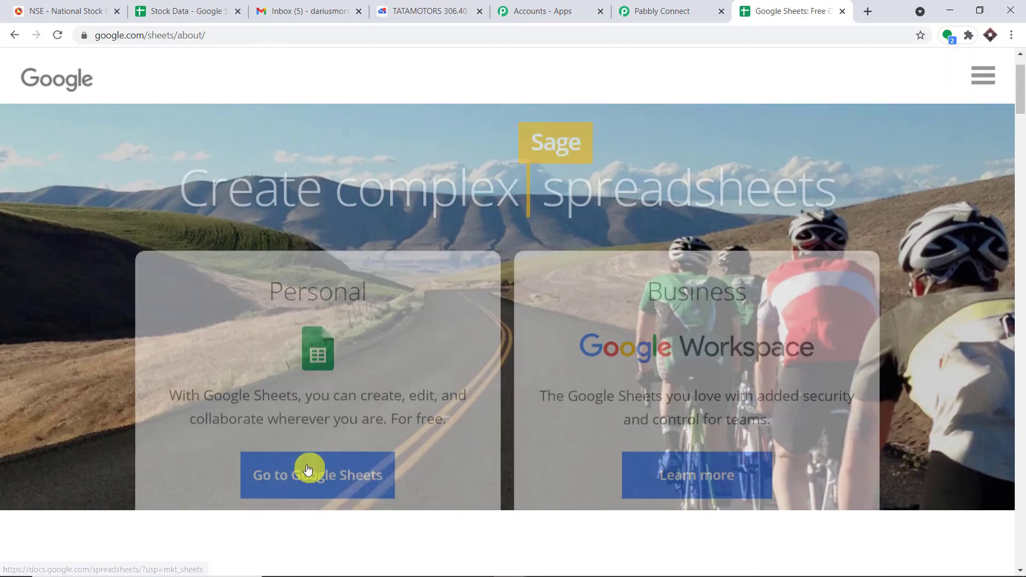
{"action": "left_click", "coordinate": [310, 470]}
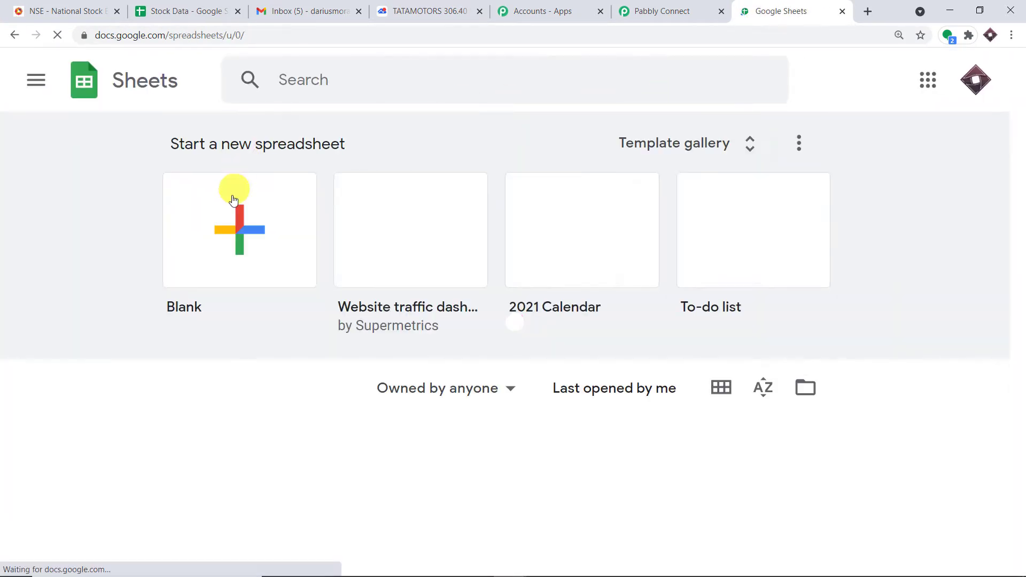
{"action": "left_click", "coordinate": [235, 214]}
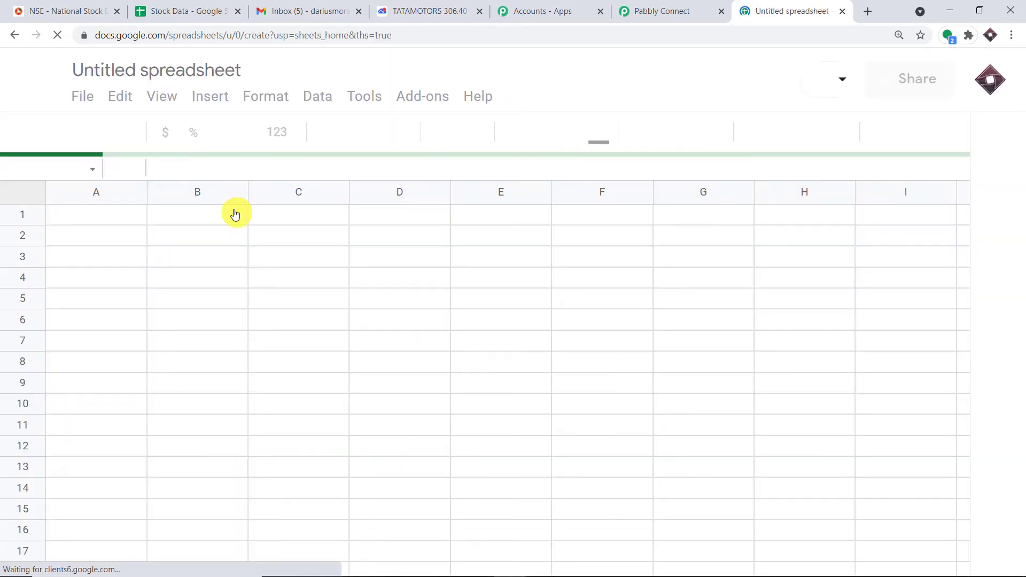
Replace the 'Untitled spreadsheet' title with 'Advance Stock Data'
{"action": "left_click", "coordinate": [188, 67]}
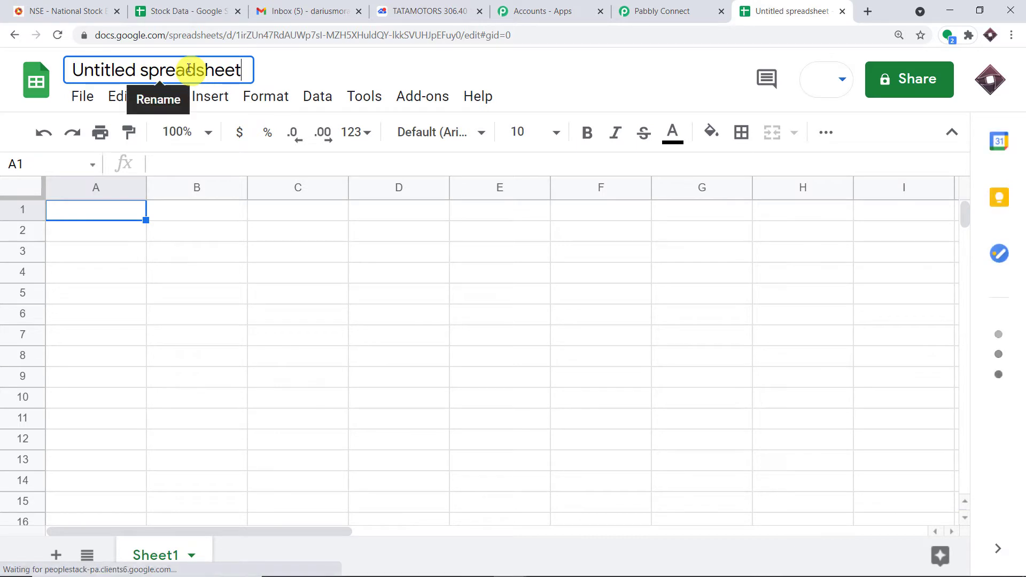
{"action": "type", "text": "Ad"}
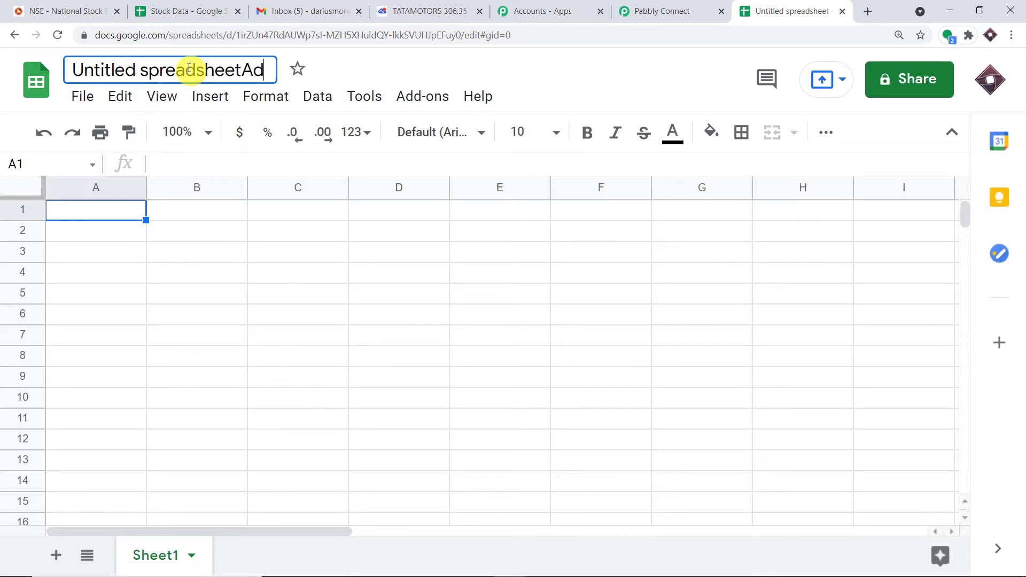
{"action": "type", "text": "vance "}
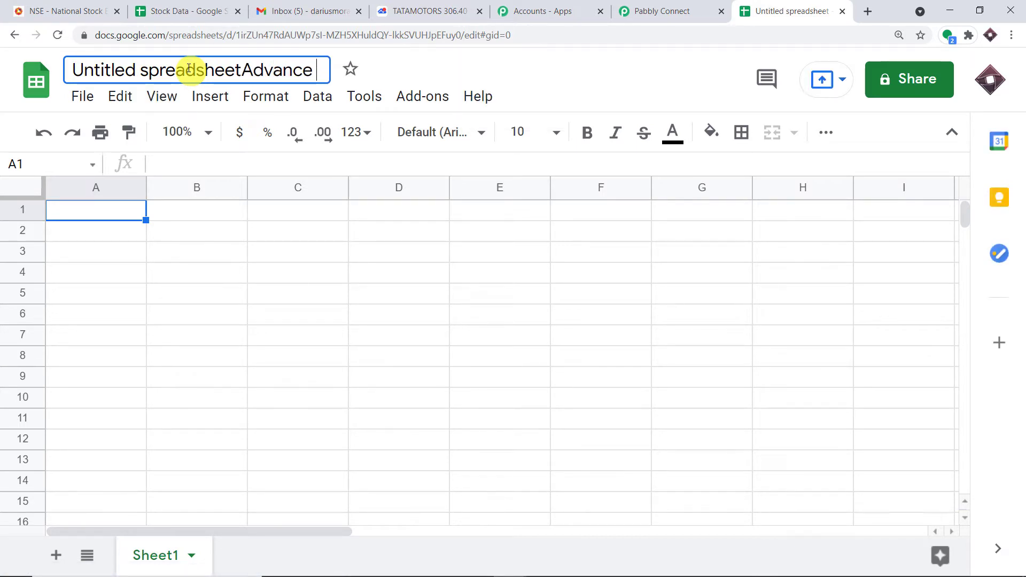
{"action": "type", "text": "Stoc"}
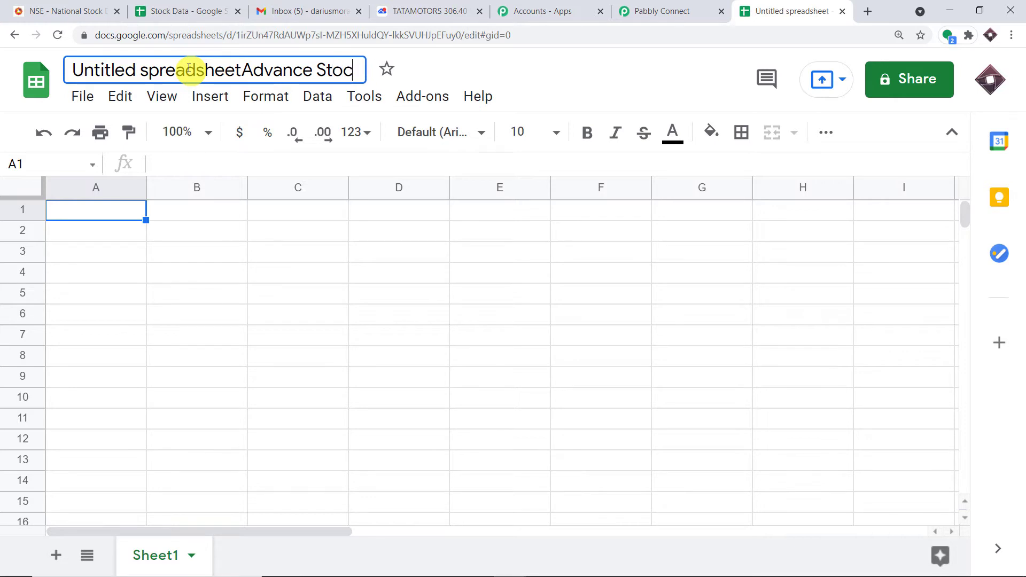
{"action": "type", "text": "k Data"}
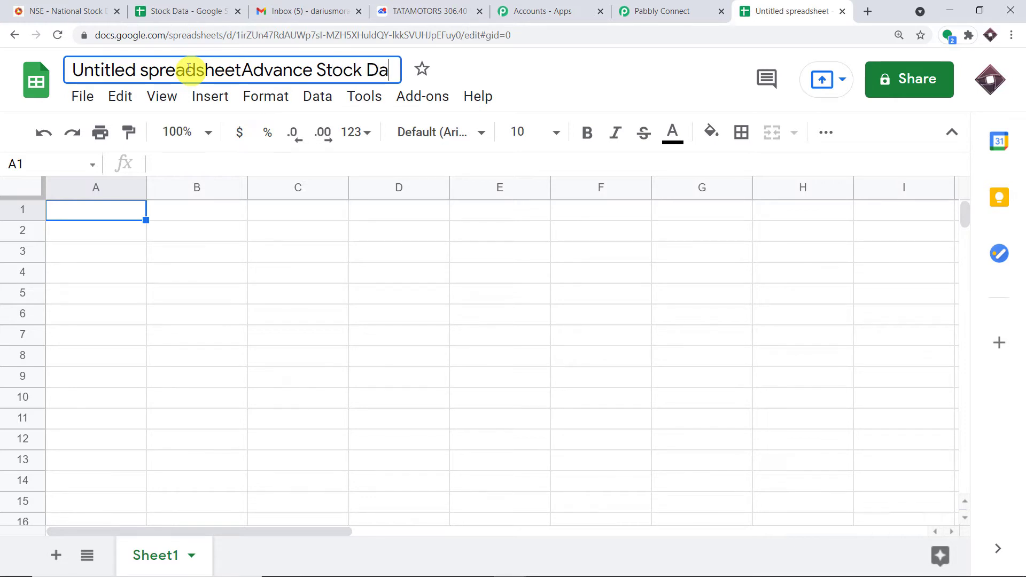
{"action": "left_click", "coordinate": [238, 74]}
{"action": "key", "text": "shift+Home"}
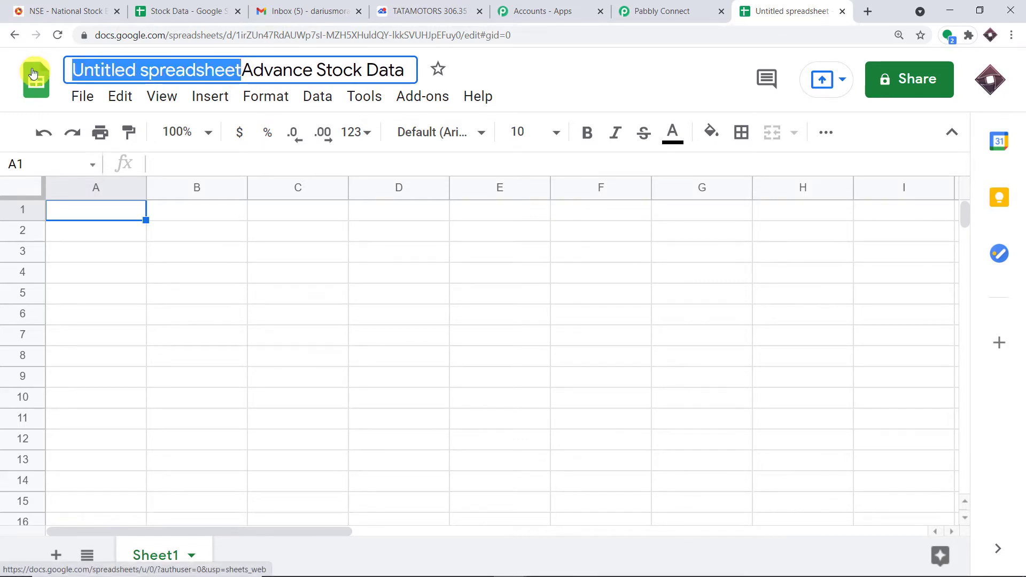
{"action": "key", "text": "BackSpace"}
{"action": "key", "text": "Return"}
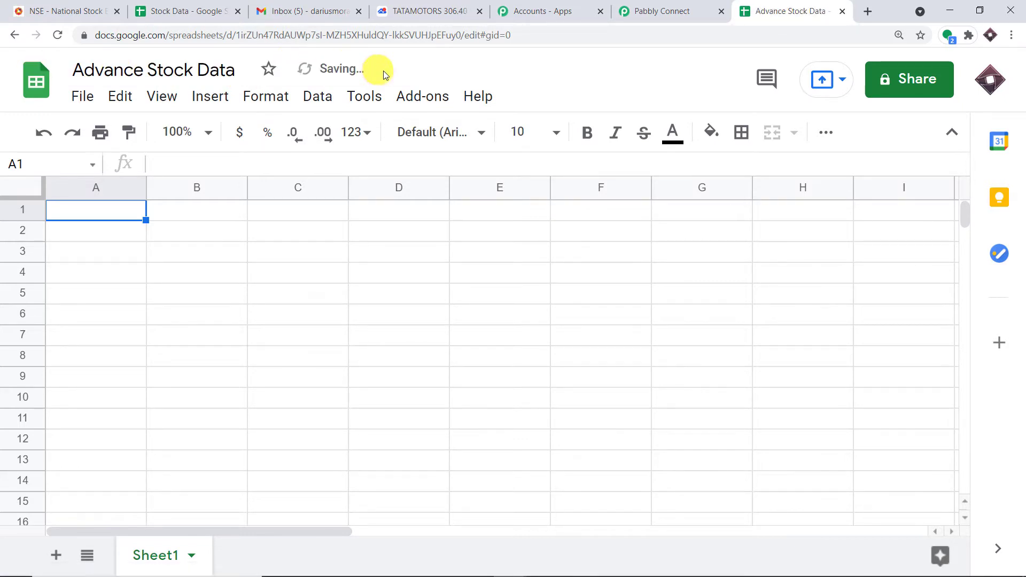
{"action": "left_click", "coordinate": [82, 214]}
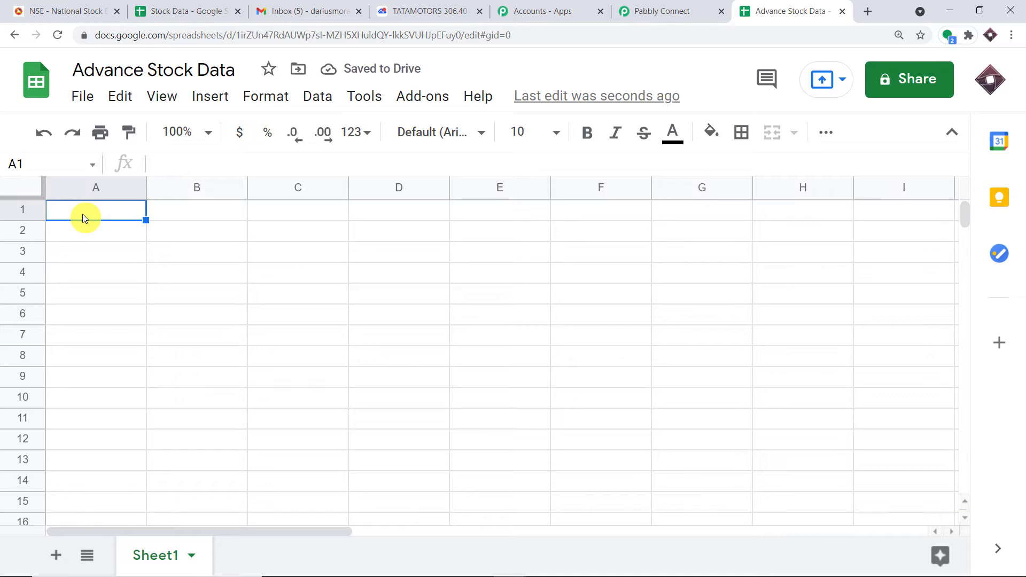
Enter the headers 'Stock Name' in A1 and 'Stock Price' in B1
{"action": "type", "text": "Stock"}
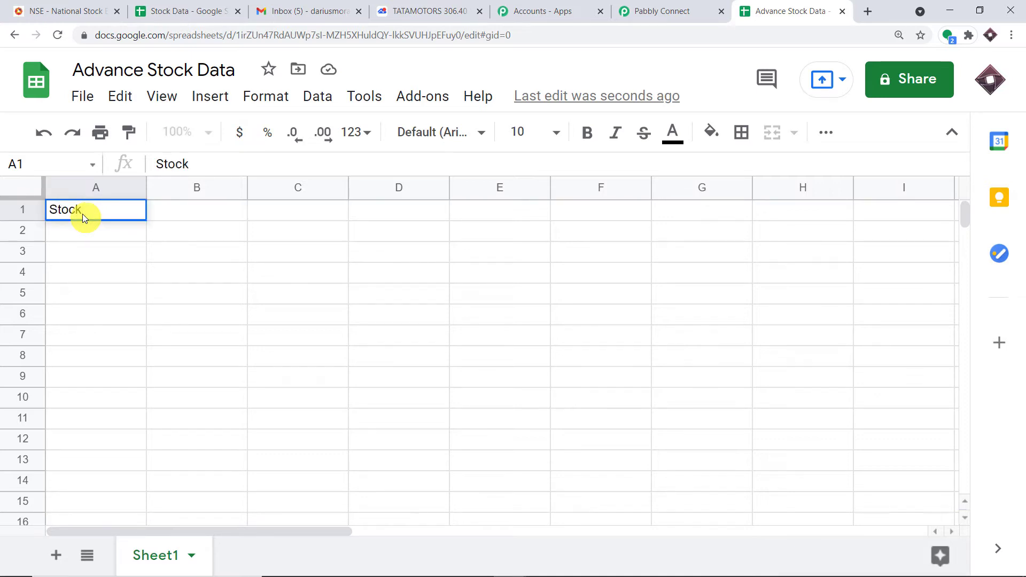
{"action": "type", "text": " Name"}
{"action": "left_click", "coordinate": [182, 216]}
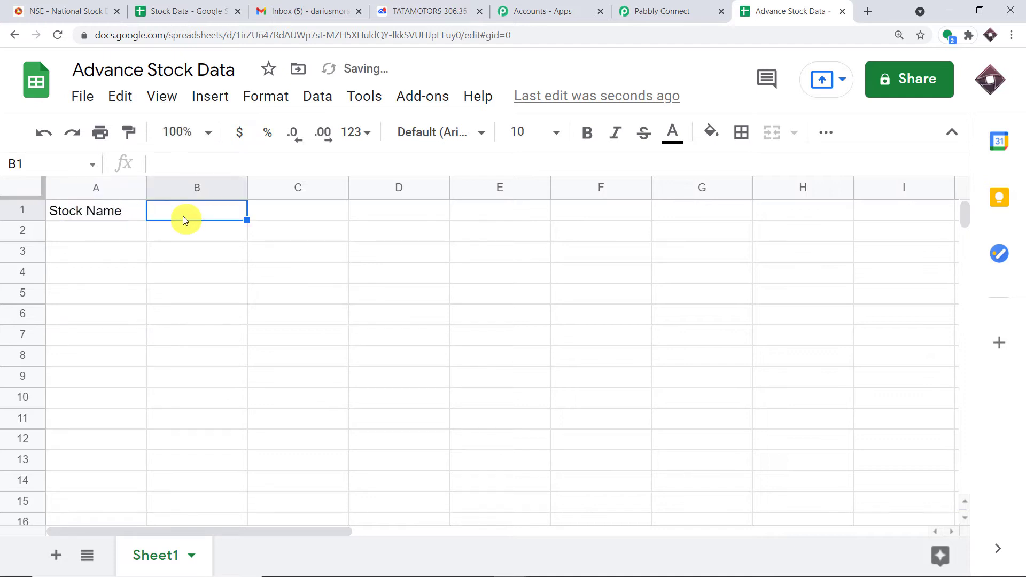
{"action": "type", "text": "Sto"}
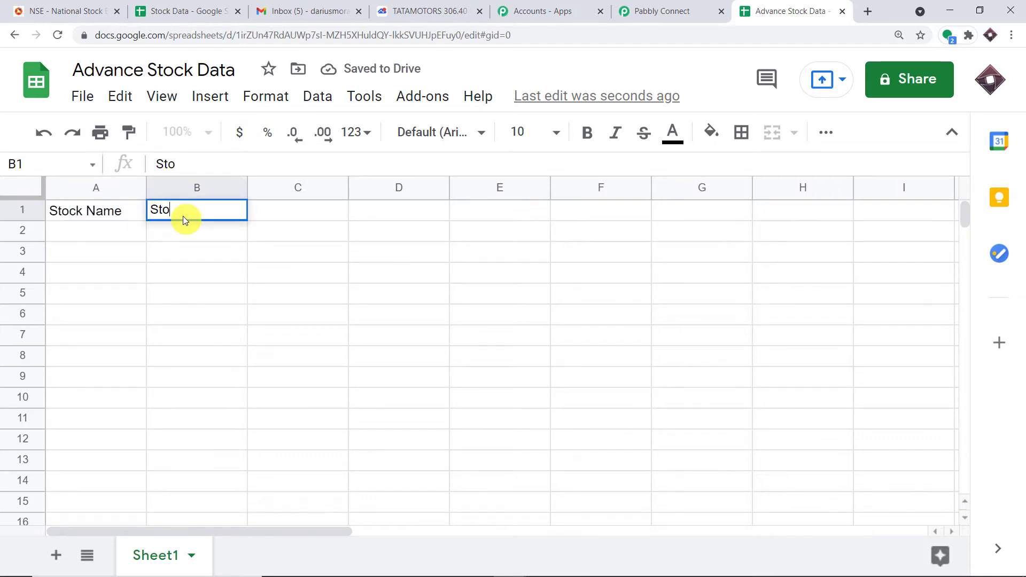
{"action": "type", "text": "ck Price"}
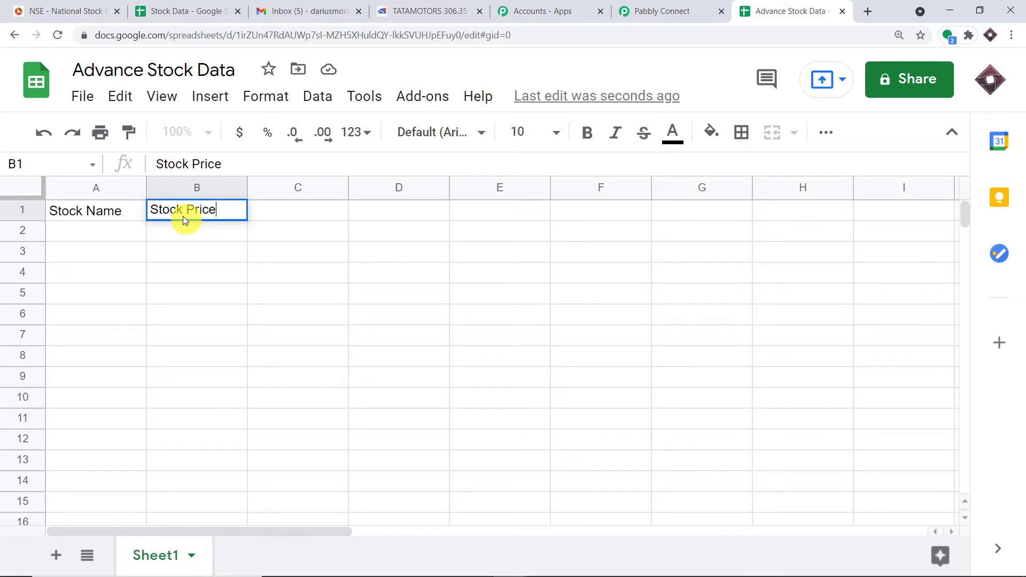
{"action": "left_click", "coordinate": [133, 267]}
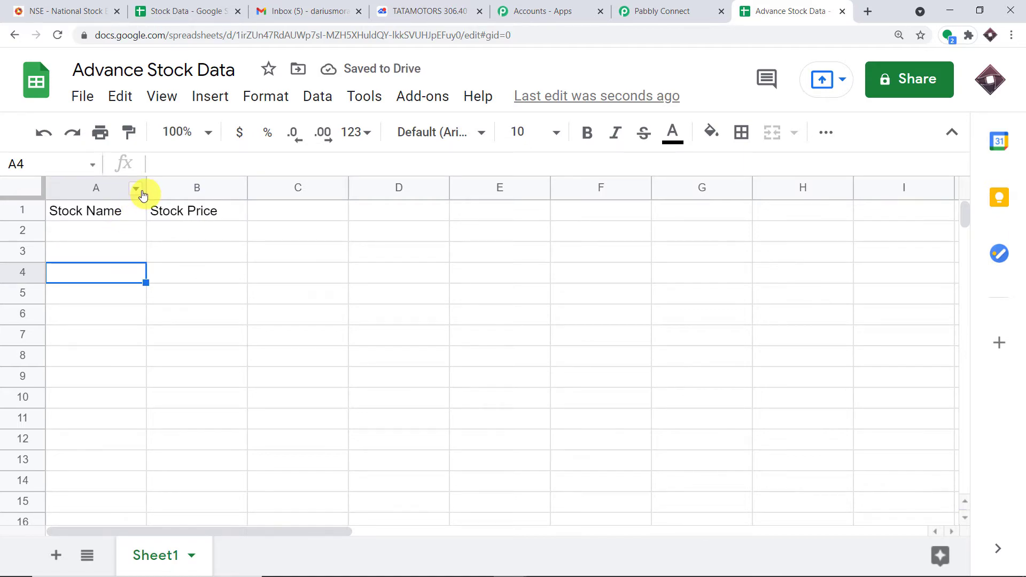
{"action": "left_click", "coordinate": [92, 9]}
Review the symbols in the NSE Nifty 50 stock watch table, then return to the spreadsheet
{"action": "scroll", "coordinate": [470, 222], "scroll_direction": "up", "scroll_amount": 10}
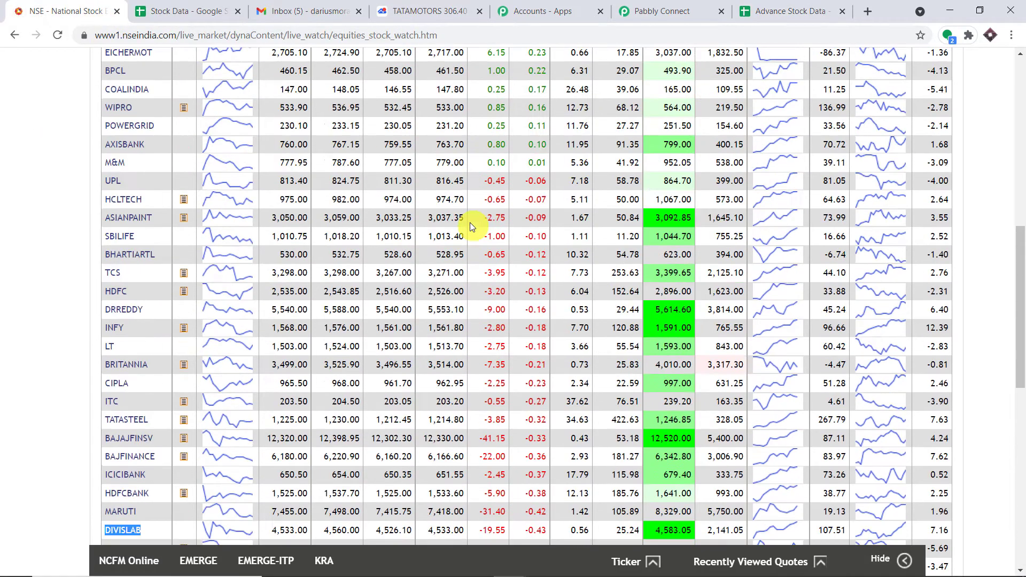
{"action": "scroll", "coordinate": [470, 223], "scroll_direction": "up", "scroll_amount": 7}
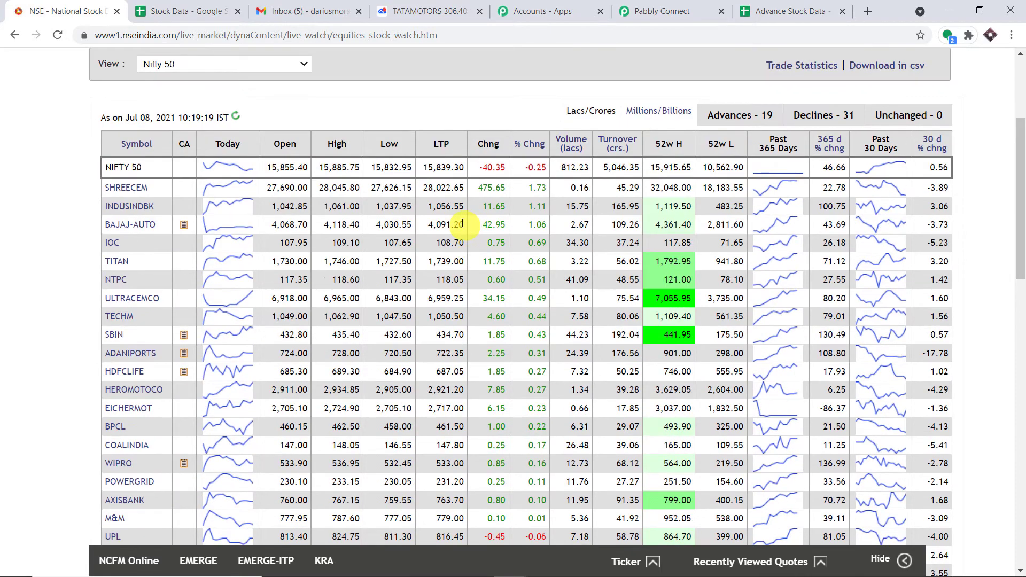
{"action": "scroll", "coordinate": [462, 223], "scroll_direction": "down", "scroll_amount": 1}
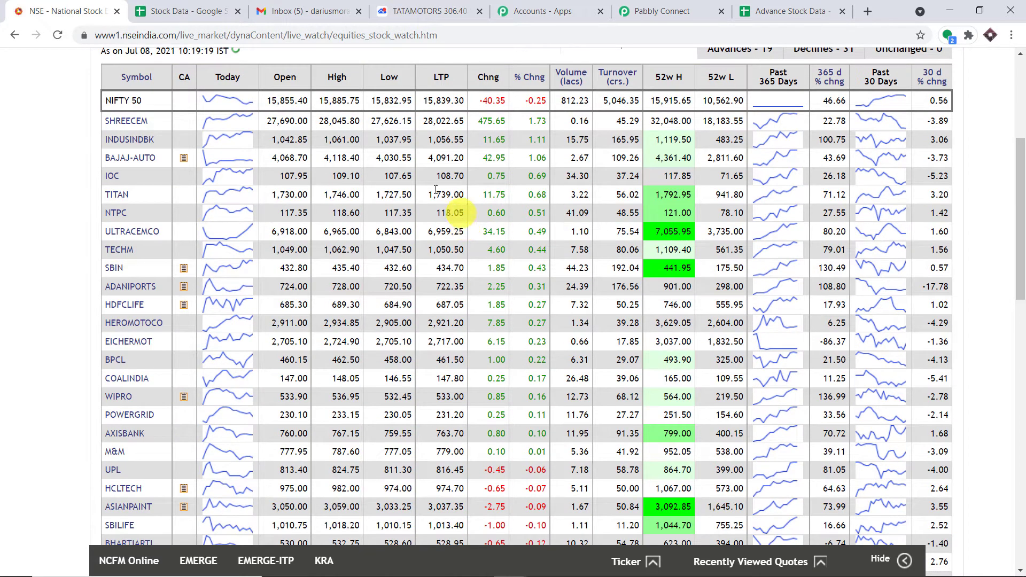
{"action": "scroll", "coordinate": [239, 241], "scroll_direction": "down", "scroll_amount": 7}
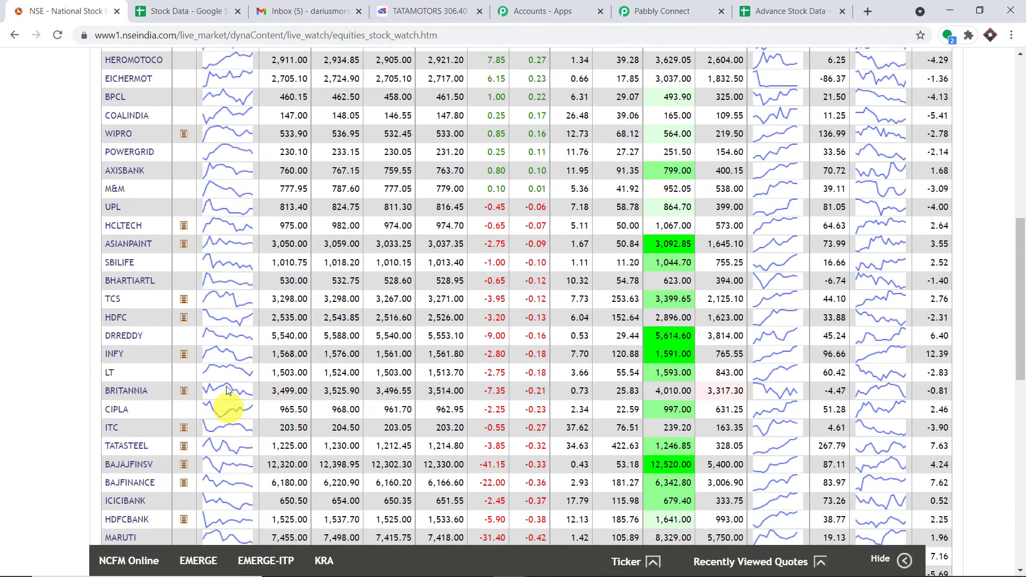
{"action": "scroll", "coordinate": [290, 211], "scroll_direction": "up", "scroll_amount": 2}
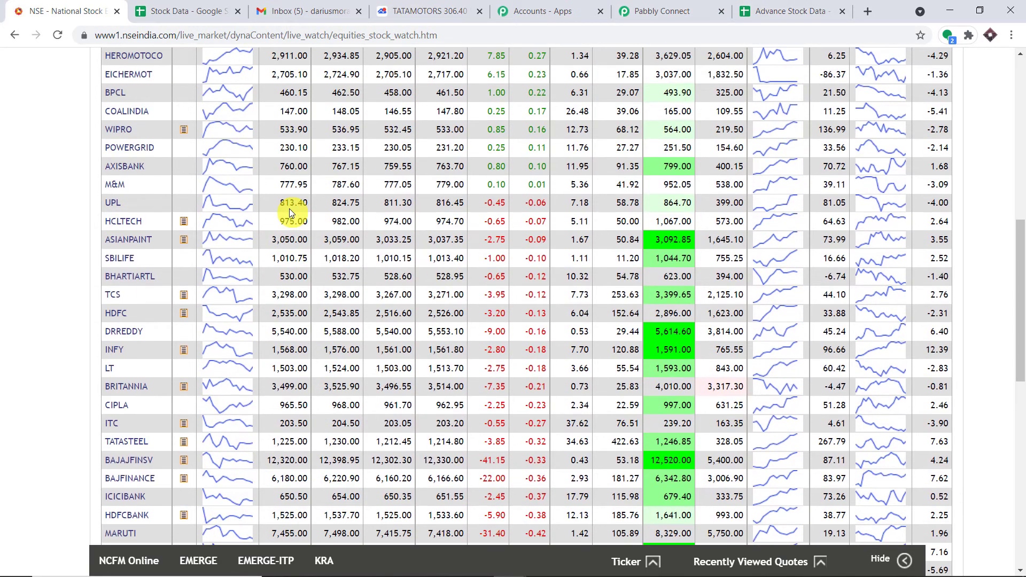
{"action": "scroll", "coordinate": [288, 203], "scroll_direction": "up", "scroll_amount": 2}
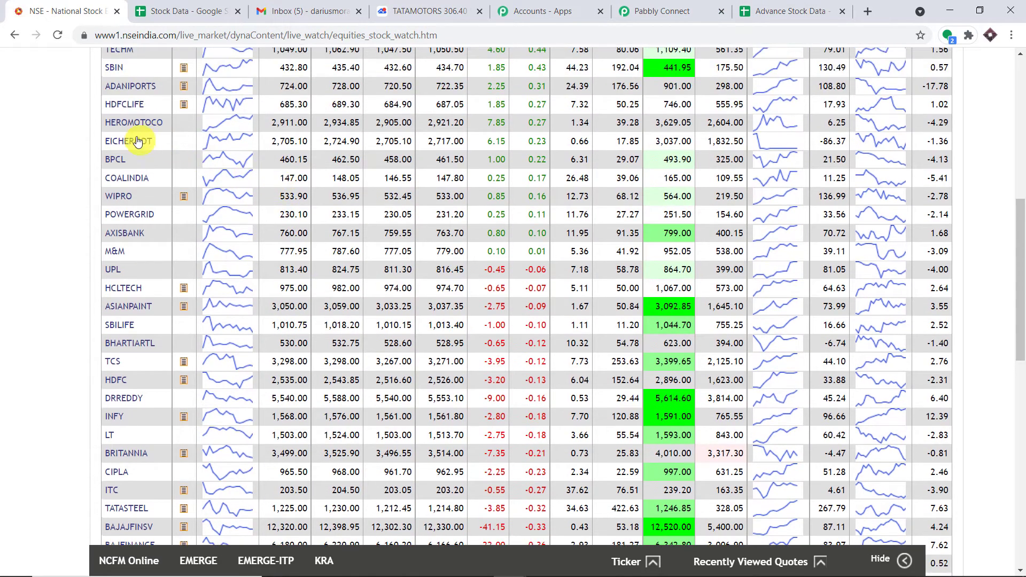
{"action": "scroll", "coordinate": [127, 142], "scroll_direction": "up", "scroll_amount": 1}
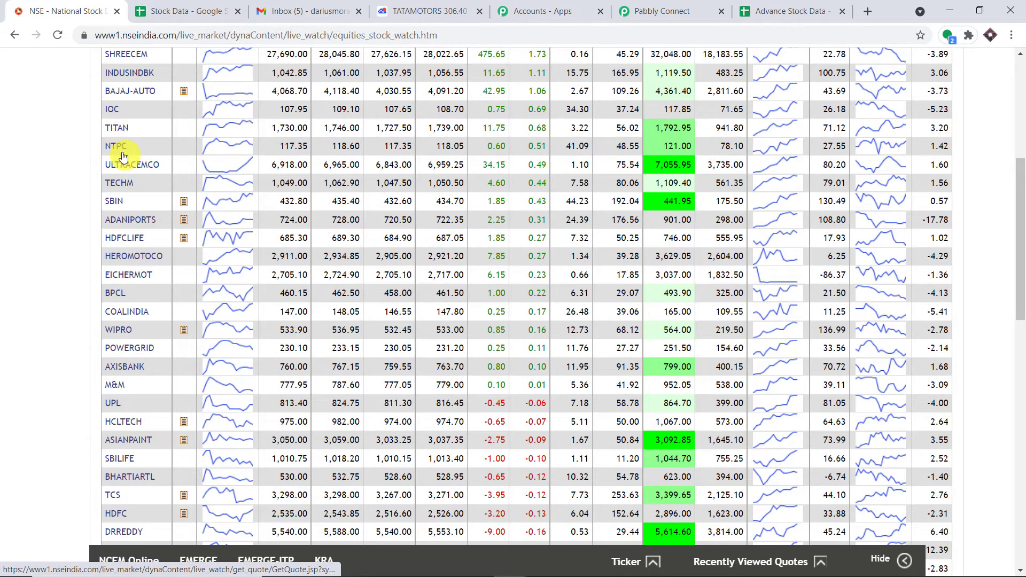
{"action": "left_click", "coordinate": [786, 12]}
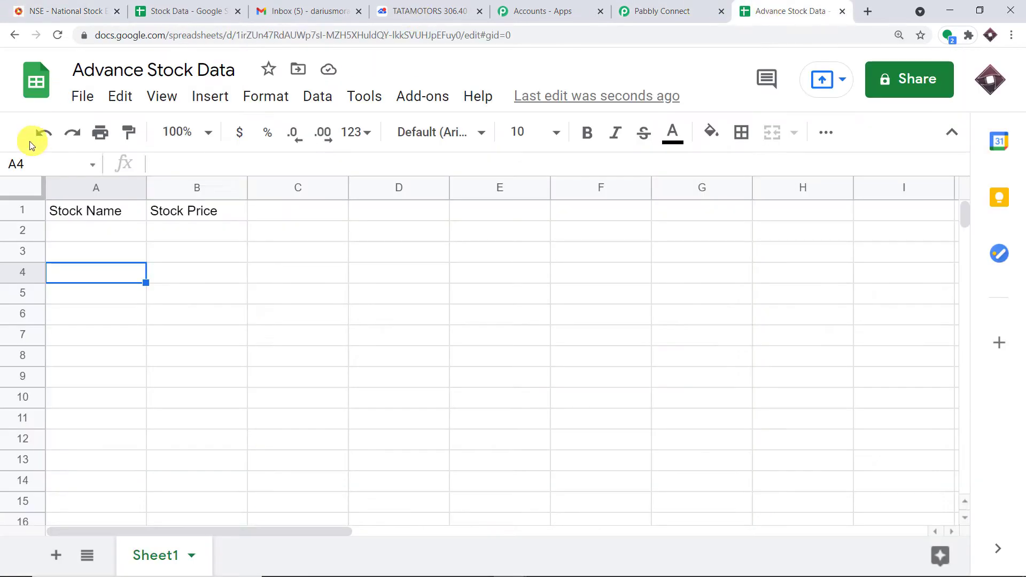
Enter the stock names IOC, TITAN and NTPC in cells A2 to A4
{"action": "left_click", "coordinate": [60, 233]}
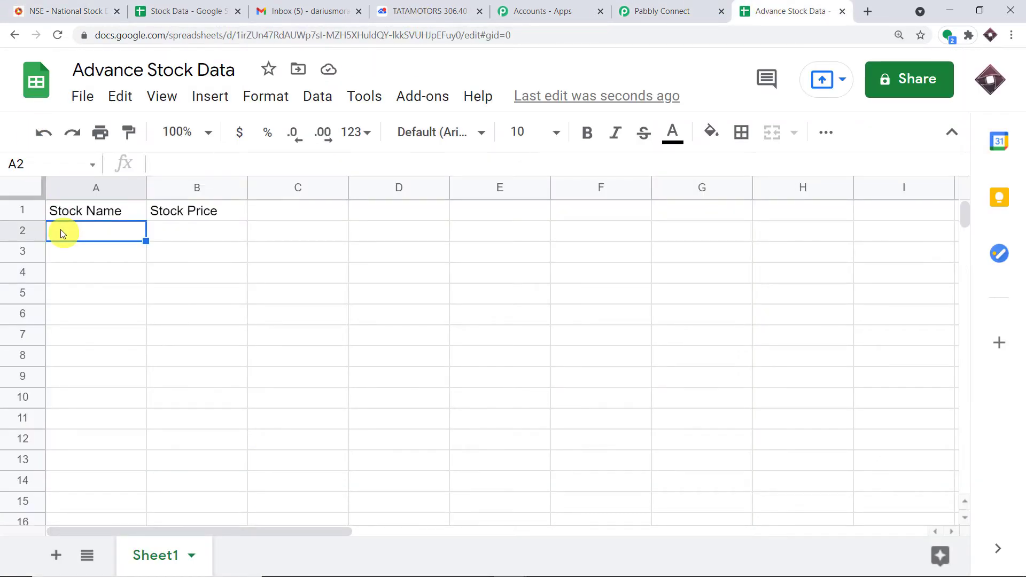
{"action": "type", "text": "IOC"}
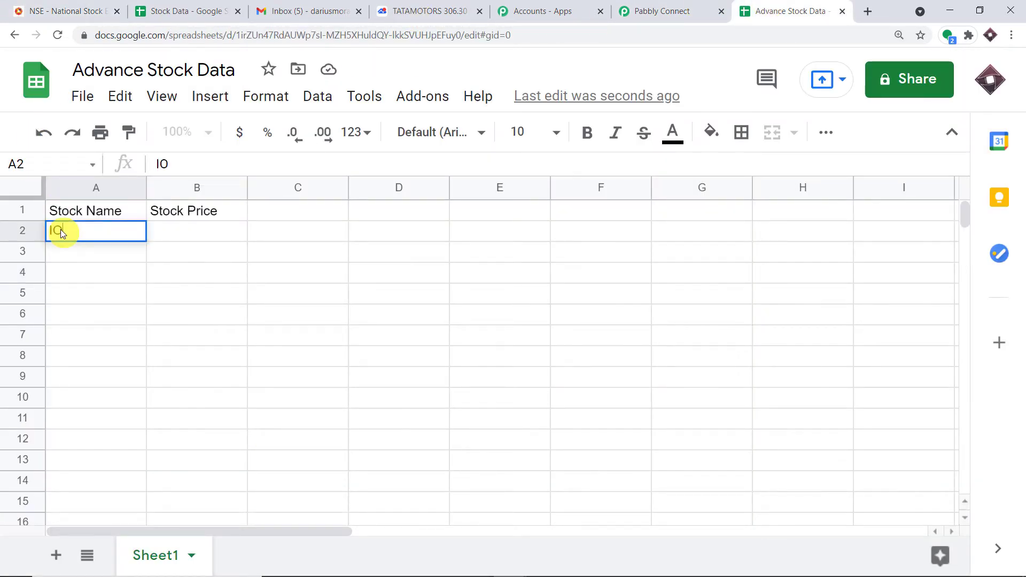
{"action": "left_click", "coordinate": [75, 251]}
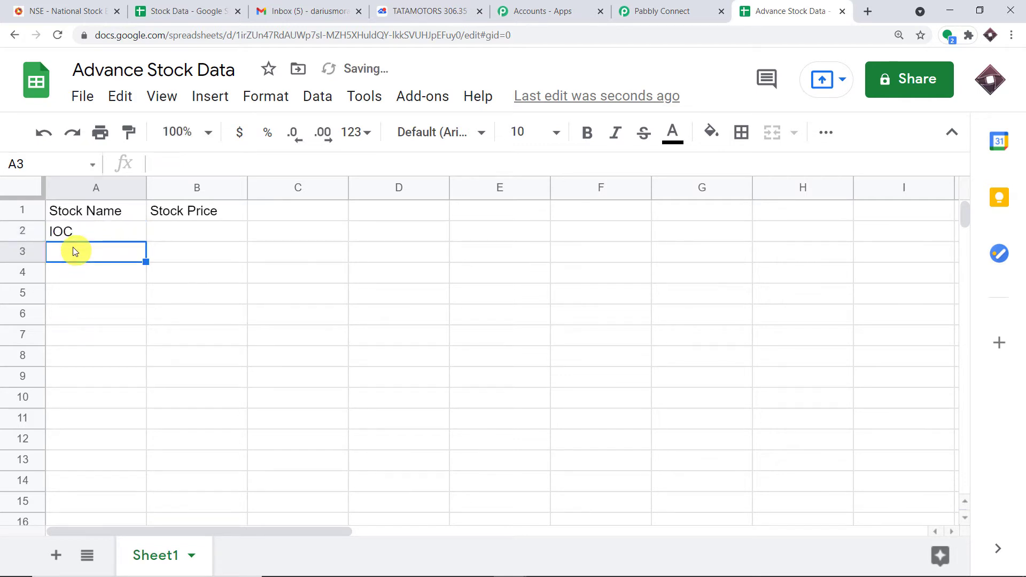
{"action": "type", "text": "TITA"}
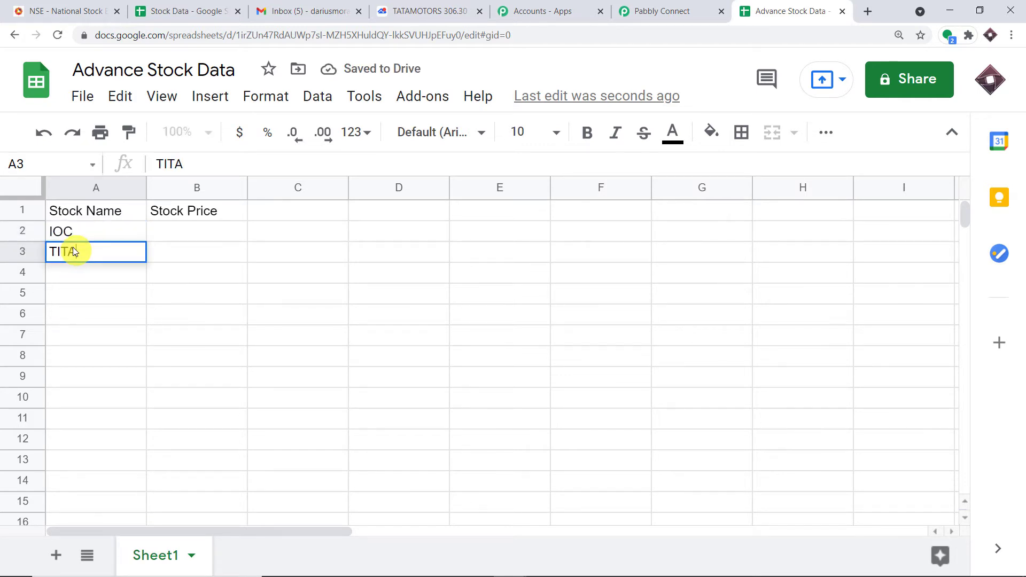
{"action": "type", "text": "N"}
{"action": "left_click", "coordinate": [80, 277]}
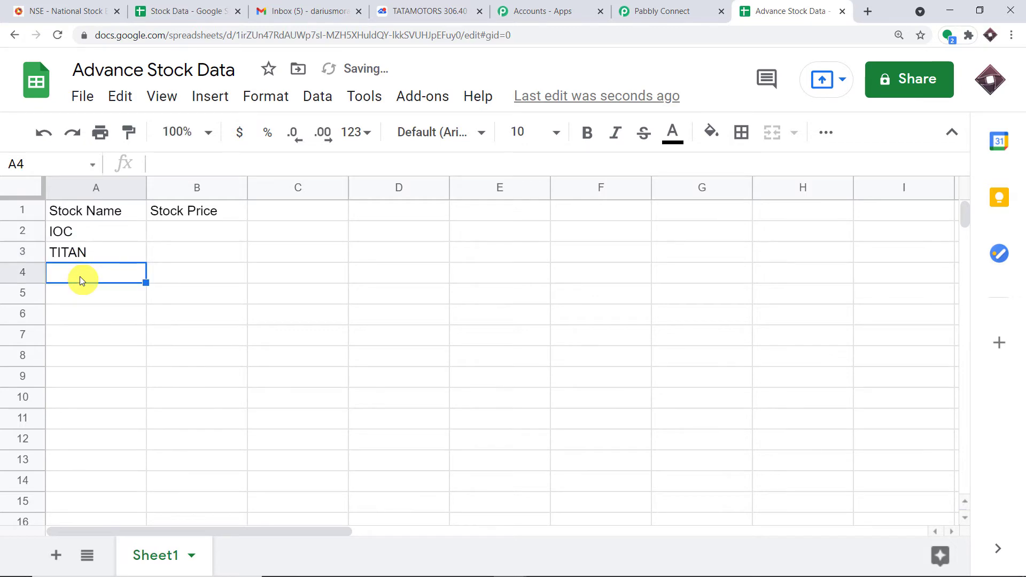
{"action": "left_click", "coordinate": [64, 10]}
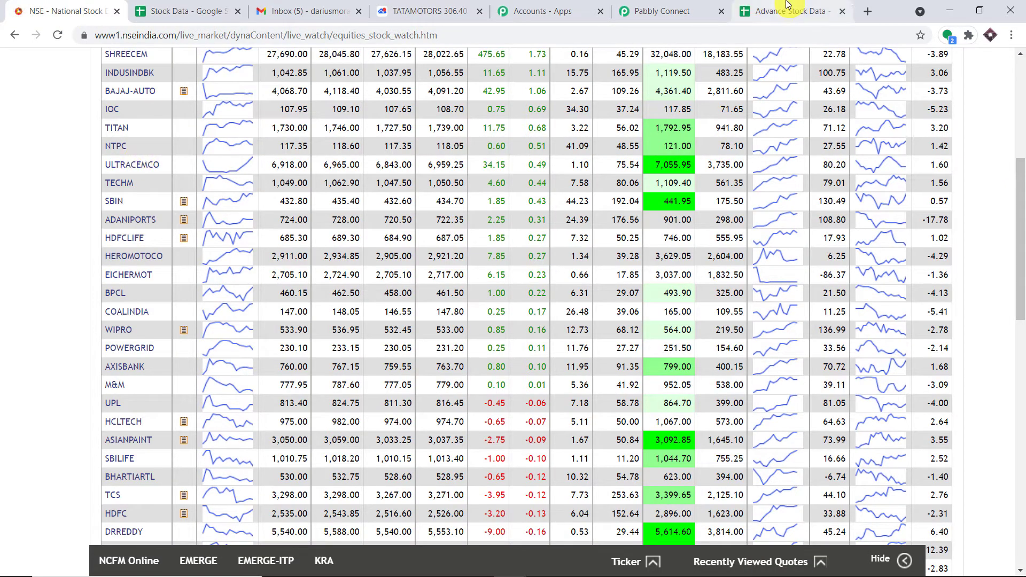
{"action": "left_click", "coordinate": [787, 5]}
{"action": "type", "text": "NTPC"}
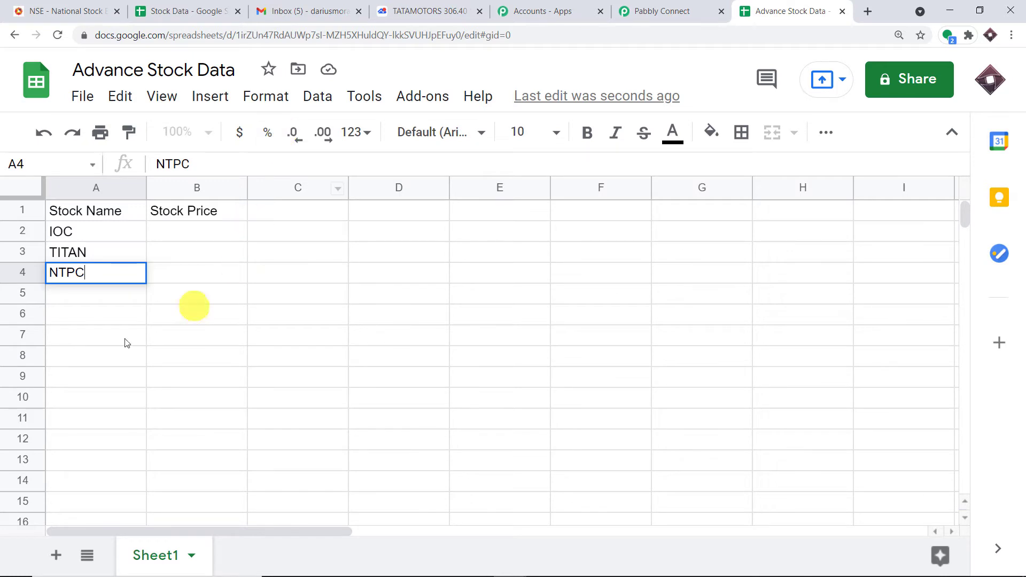
{"action": "left_click", "coordinate": [90, 350]}
Widen column A and begin a =googlefinance("") formula in B2
{"action": "left_click_drag", "start_coordinate": [147, 188], "coordinate": [223, 188]}
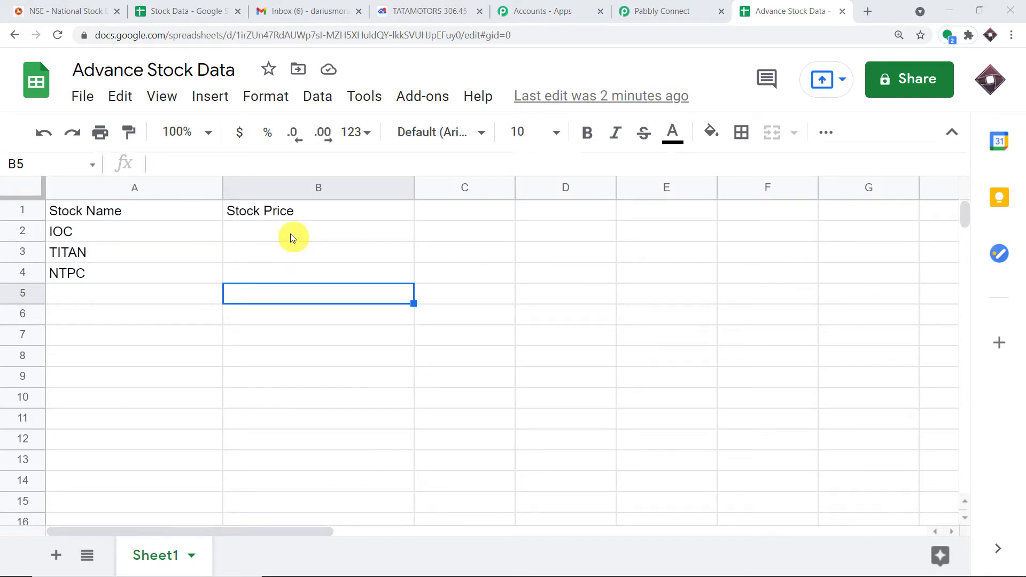
{"action": "left_click", "coordinate": [290, 233]}
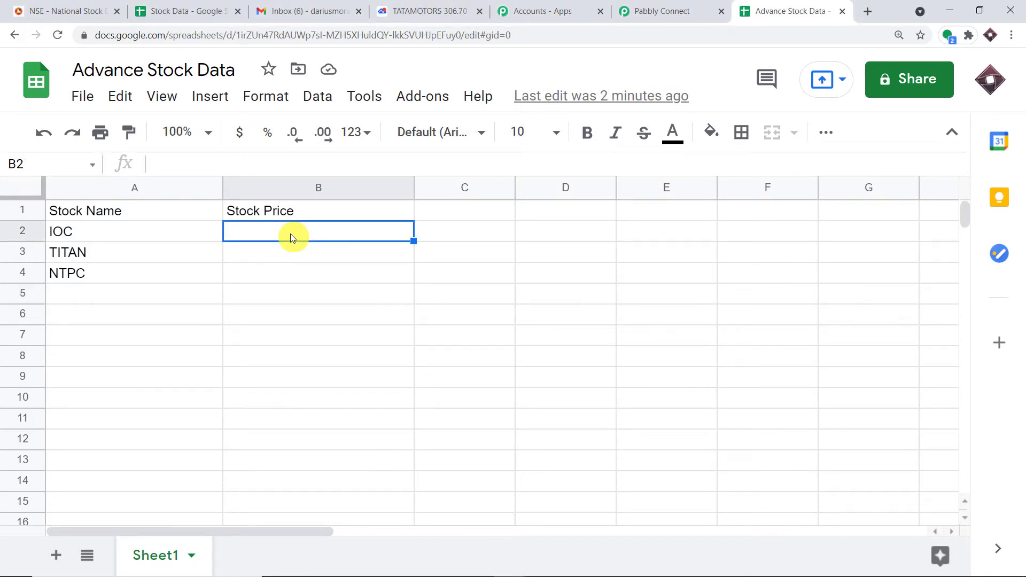
{"action": "type", "text": "=g"}
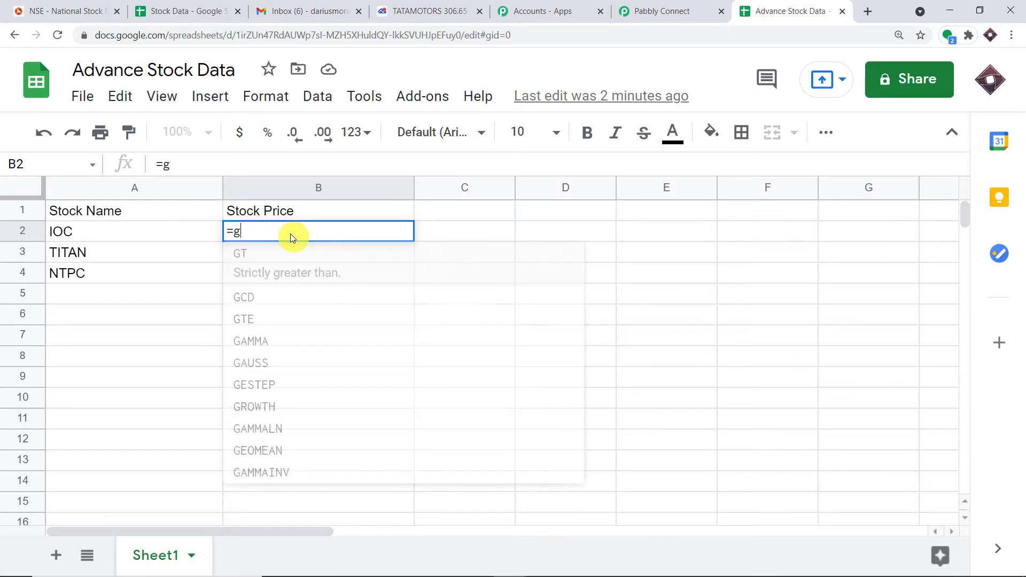
{"action": "type", "text": "oogle"}
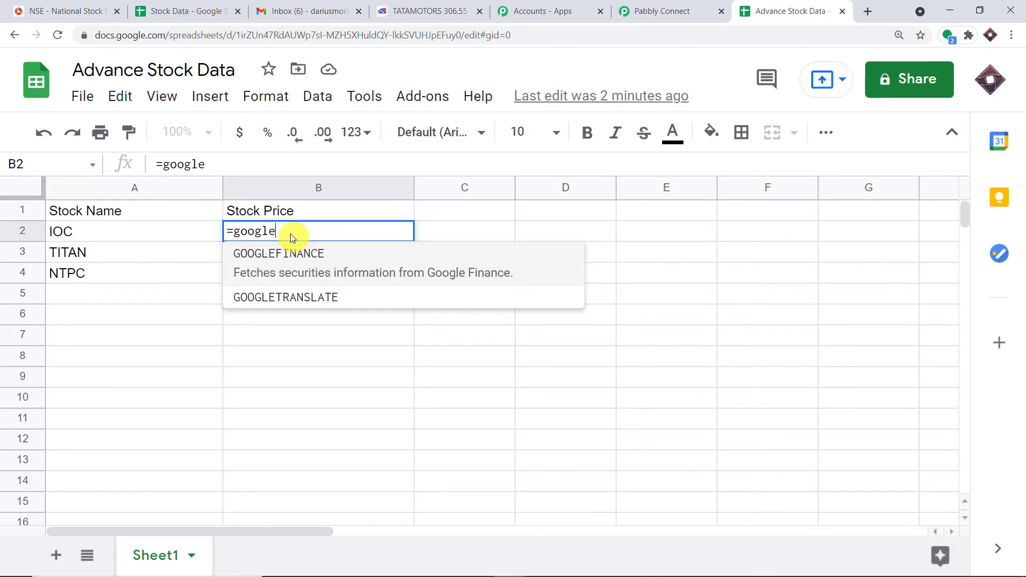
{"action": "type", "text": "fina"}
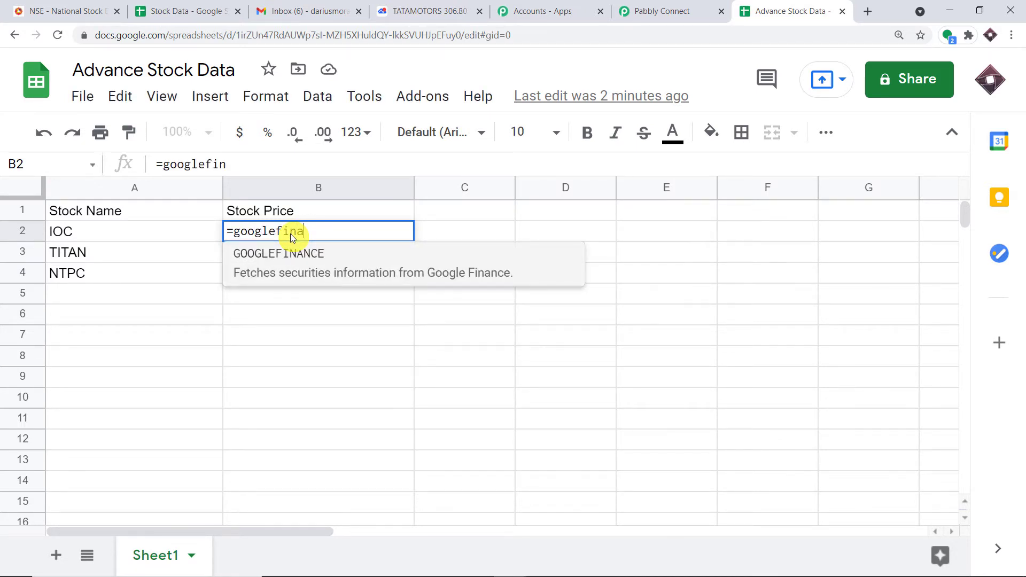
{"action": "type", "text": "nce("}
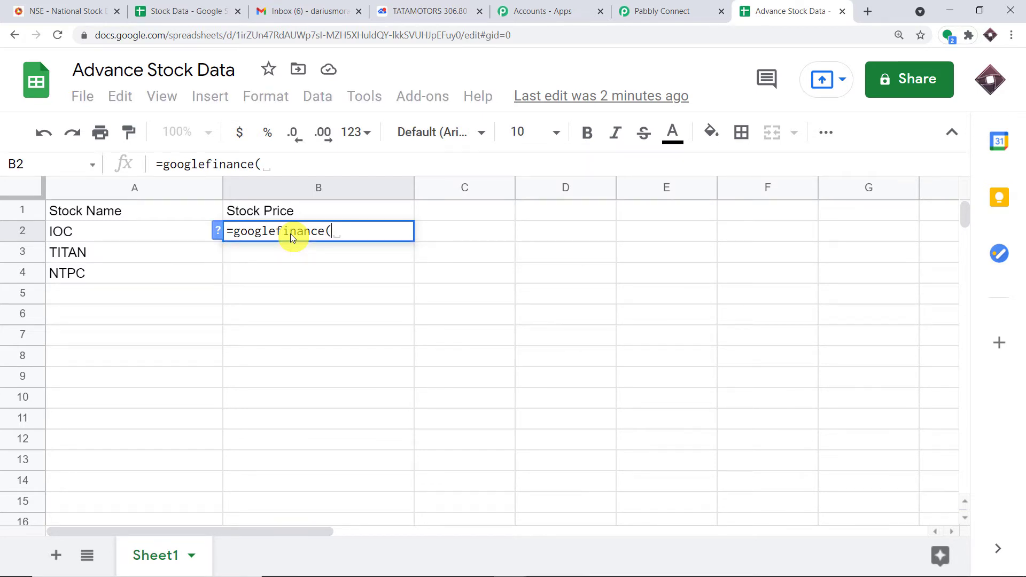
{"action": "type", "text": "\"\""}
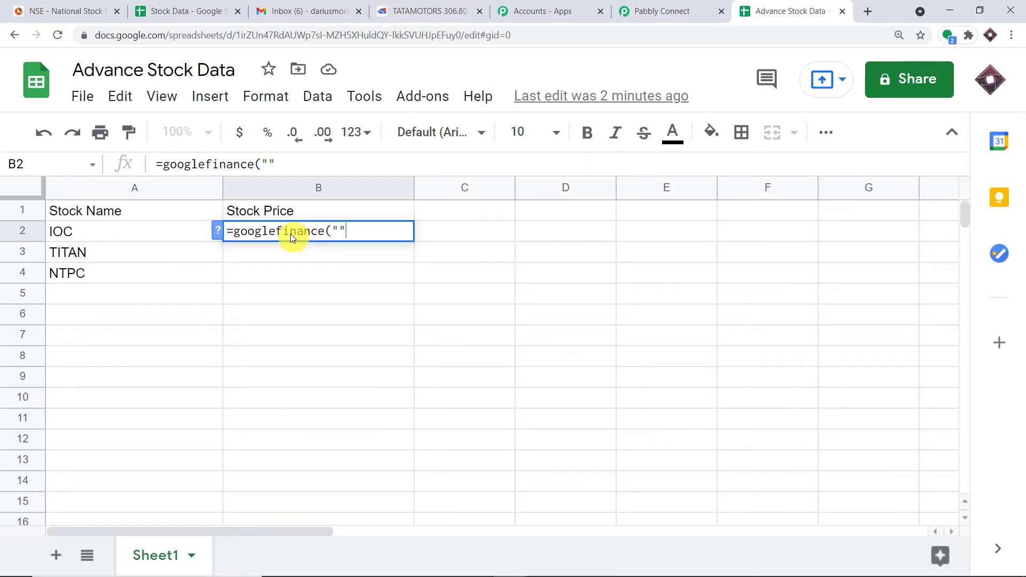
Copy the IOC symbol from the NSE page into B2's googlefinance formula
{"action": "left_click", "coordinate": [340, 233]}
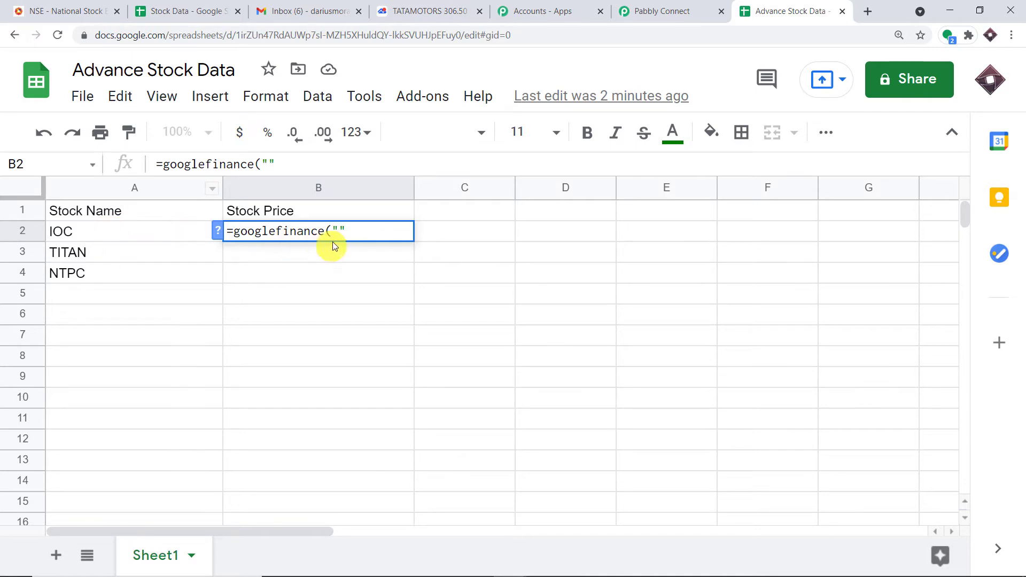
{"action": "left_click", "coordinate": [86, 15]}
{"action": "scroll", "coordinate": [155, 151], "scroll_direction": "up", "scroll_amount": 1}
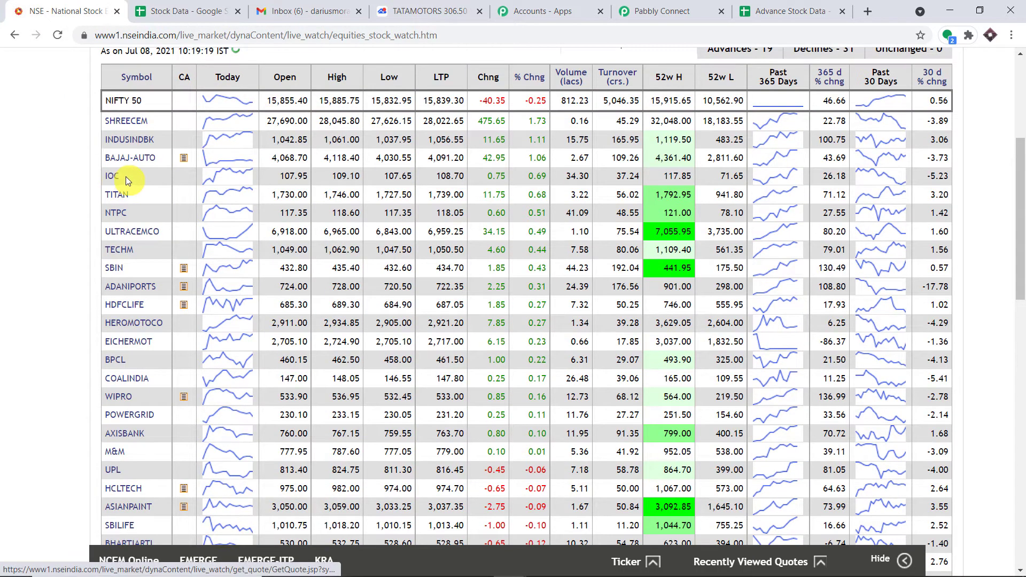
{"action": "left_click_drag", "start_coordinate": [119, 178], "coordinate": [107, 181]}
{"action": "right_click", "coordinate": [109, 180]}
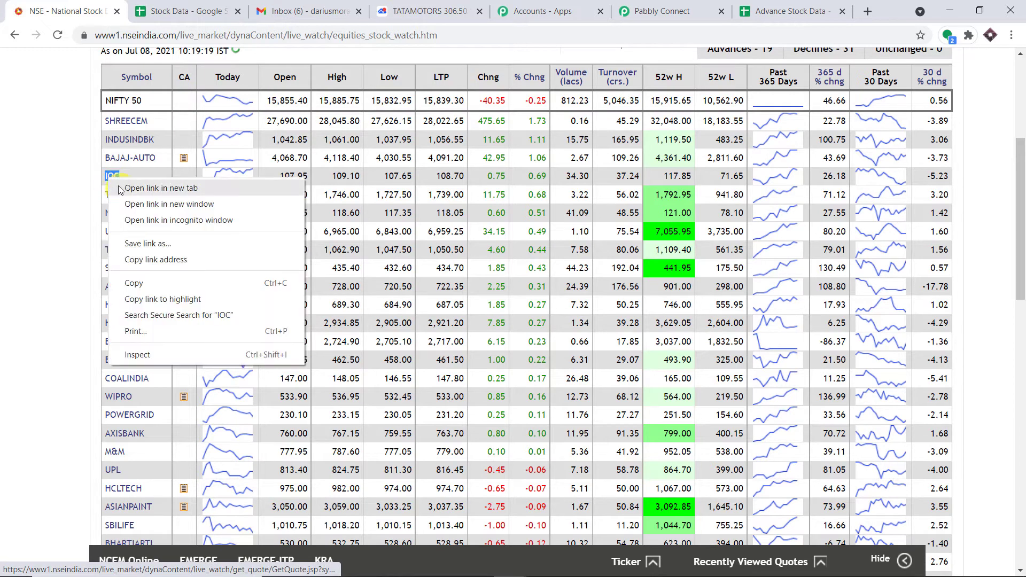
{"action": "left_click", "coordinate": [134, 283]}
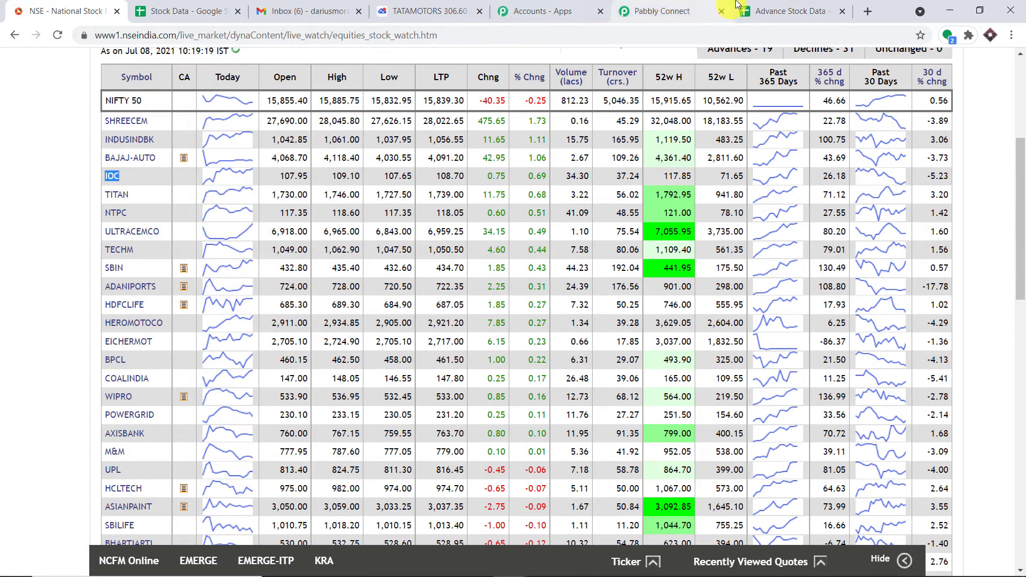
{"action": "left_click", "coordinate": [760, 10]}
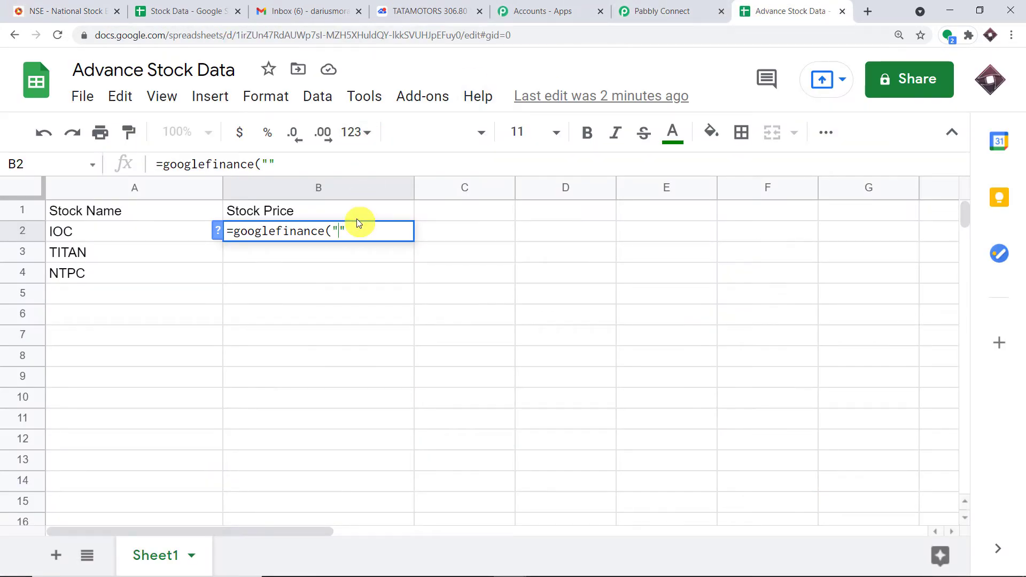
{"action": "key", "text": "ctrl+v"}
Finish B2 as =googlefinance("IOC","price") so it returns 24.3
{"action": "type", "text": ","}
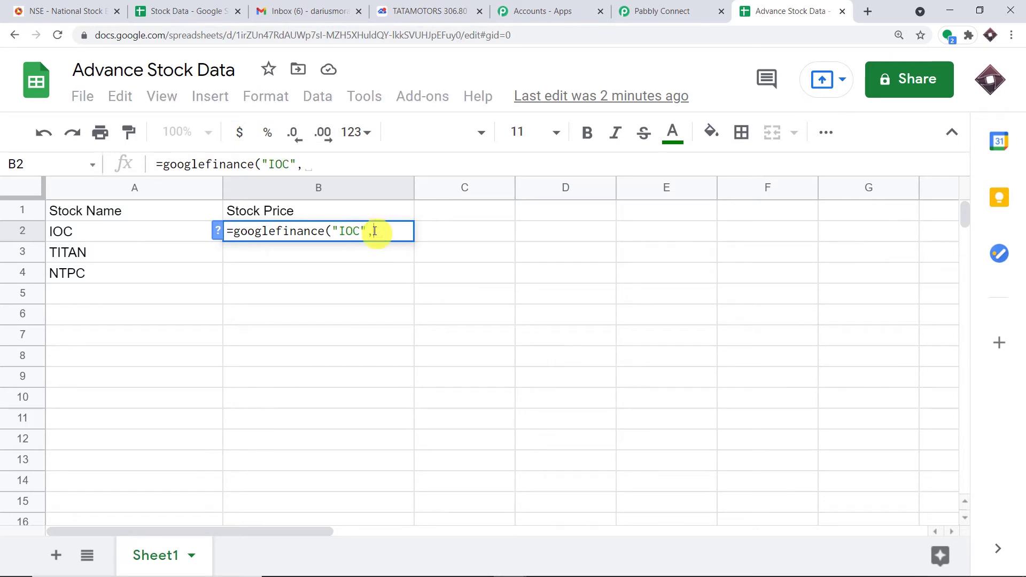
{"action": "type", "text": "\"\""}
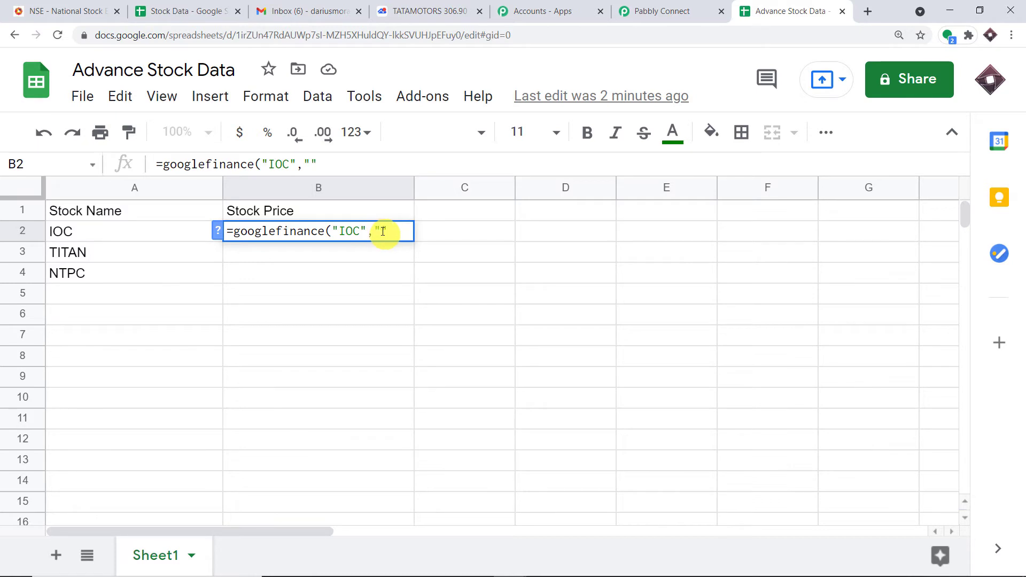
{"action": "type", "text": "price"}
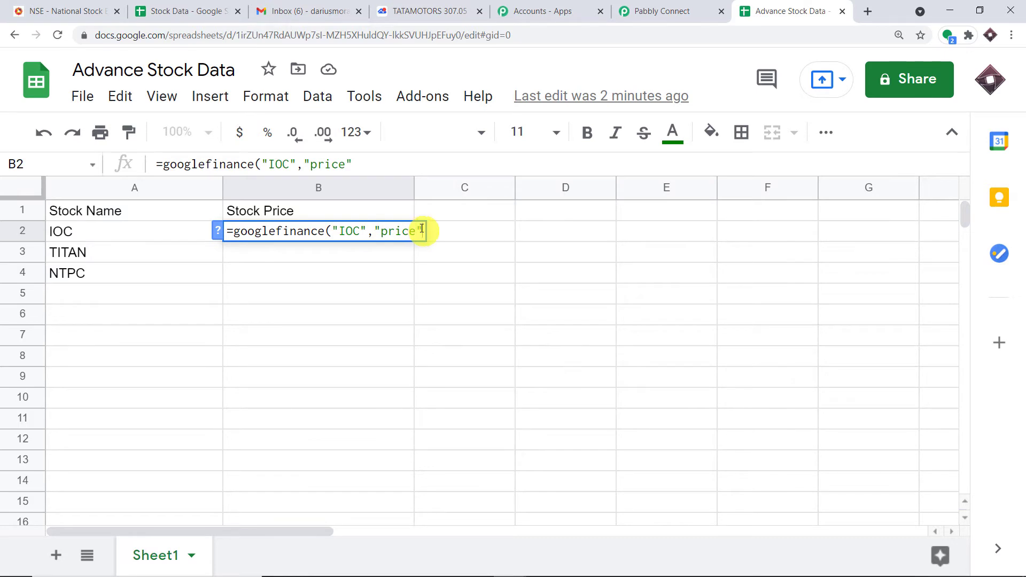
{"action": "type", "text": ")"}
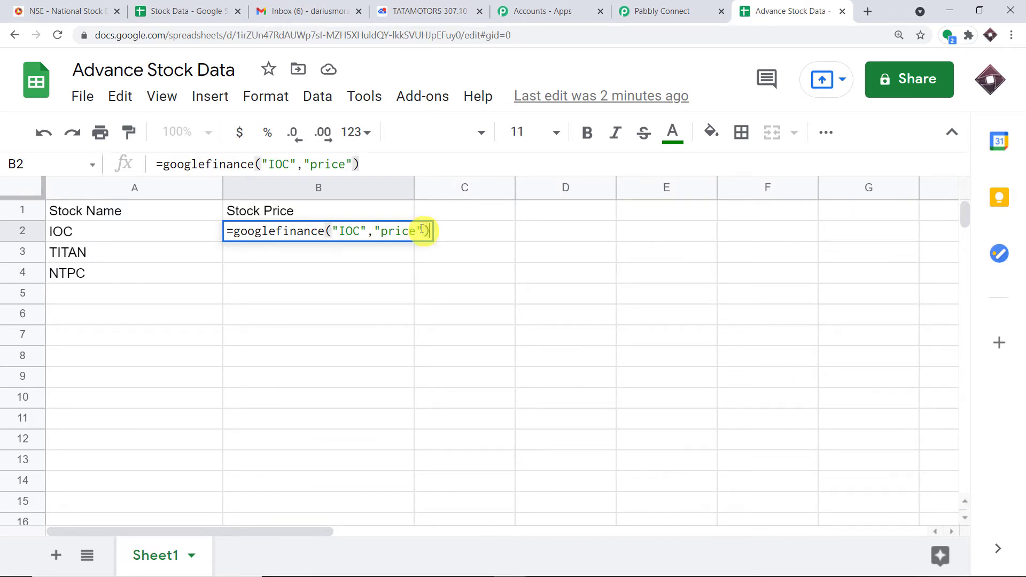
{"action": "left_click", "coordinate": [341, 273]}
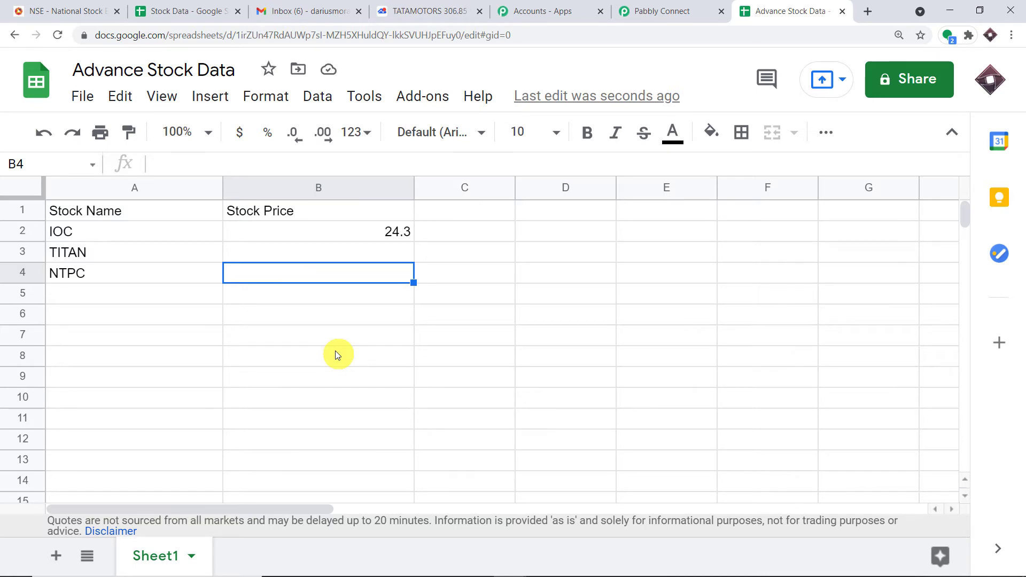
{"action": "left_click", "coordinate": [374, 231]}
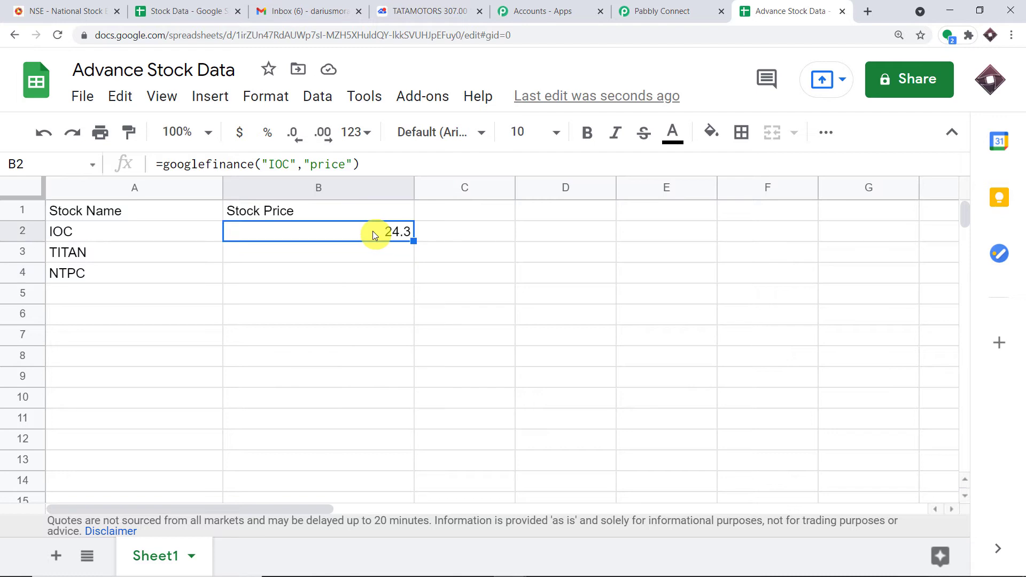
{"action": "left_click_drag", "start_coordinate": [362, 164], "coordinate": [146, 152]}
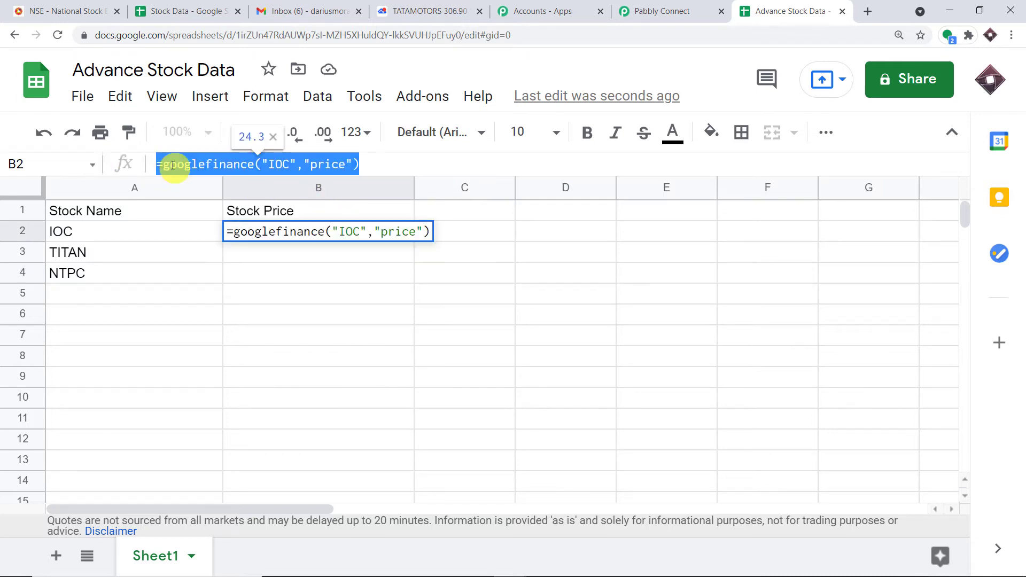
Copy the B2 price formula into B3 and delete IOC from its symbol argument
{"action": "right_click", "coordinate": [163, 164]}
{"action": "left_click", "coordinate": [182, 218]}
{"action": "left_click", "coordinate": [256, 258]}
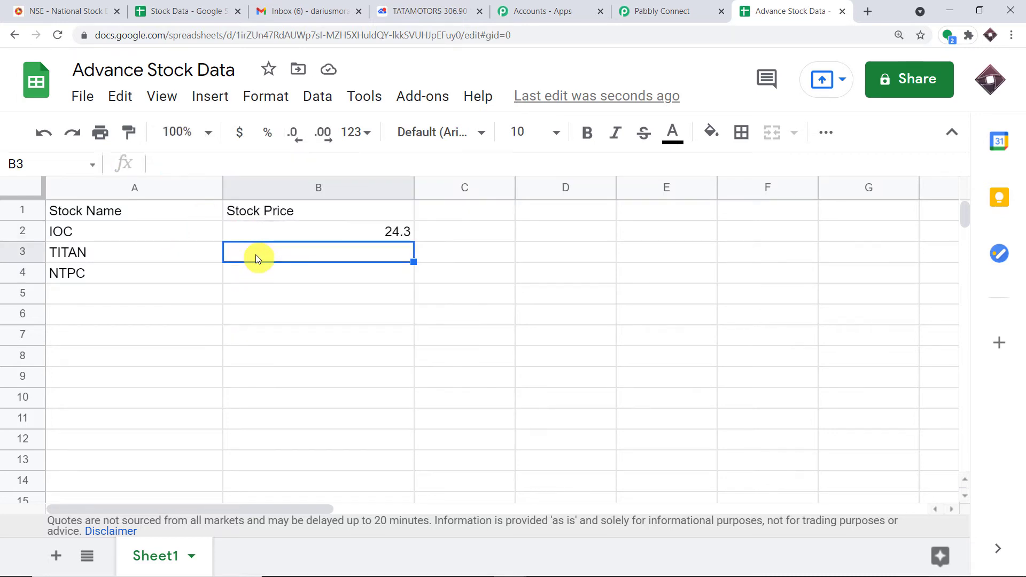
{"action": "key", "text": "ctrl+v"}
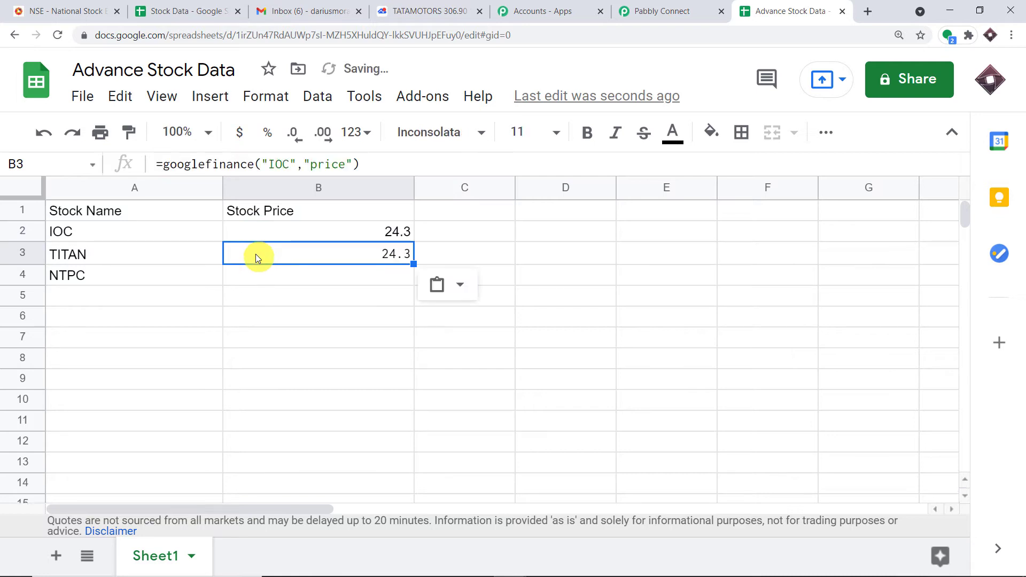
{"action": "left_click_drag", "start_coordinate": [289, 164], "coordinate": [272, 164]}
{"action": "key", "text": "BackSpace"}
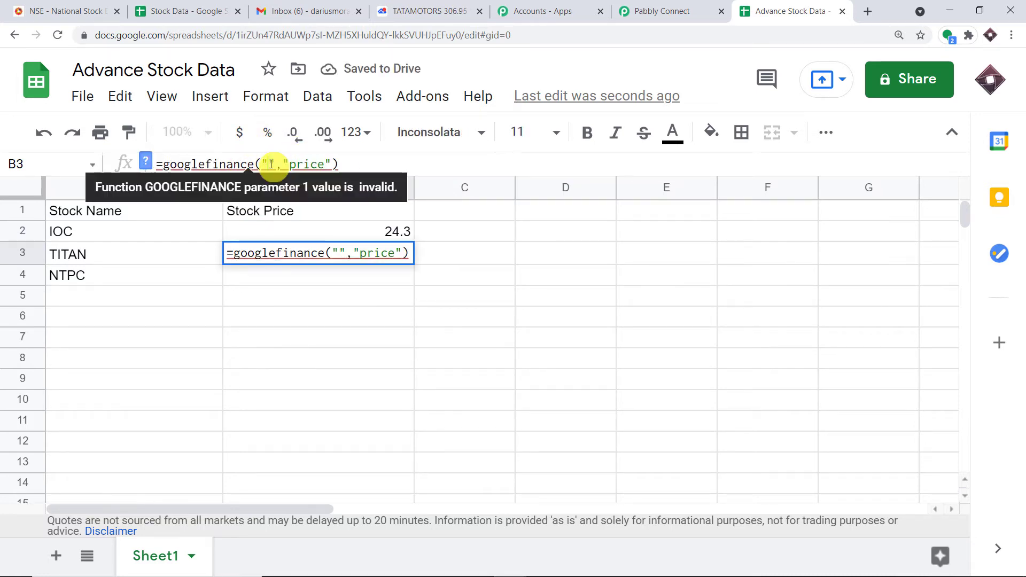
Insert TITAN from the NSE list into B3's formula, giving 1729.5
{"action": "left_click", "coordinate": [78, 6]}
{"action": "double_click", "coordinate": [117, 195]}
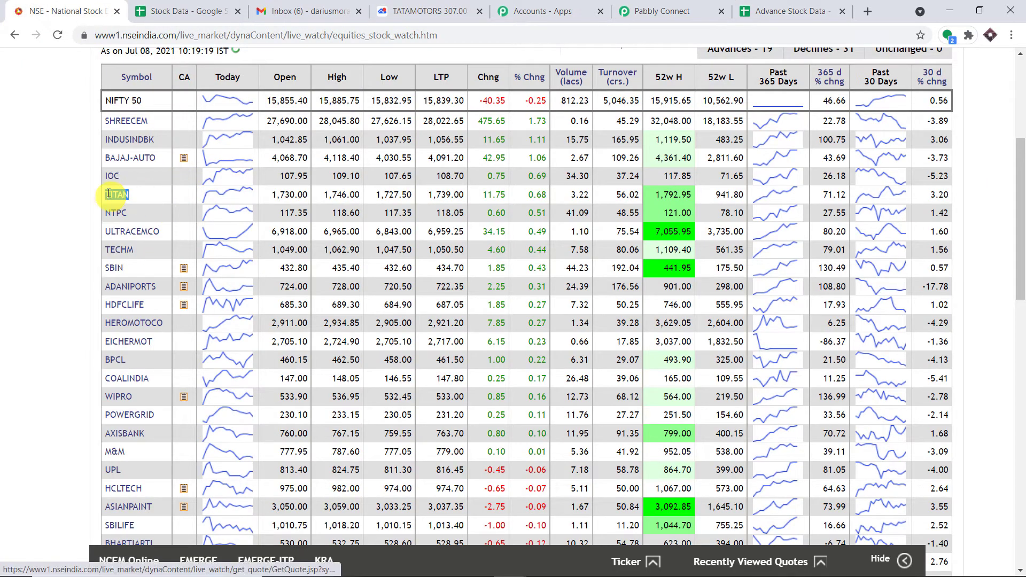
{"action": "right_click", "coordinate": [108, 196]}
{"action": "left_click", "coordinate": [131, 301]}
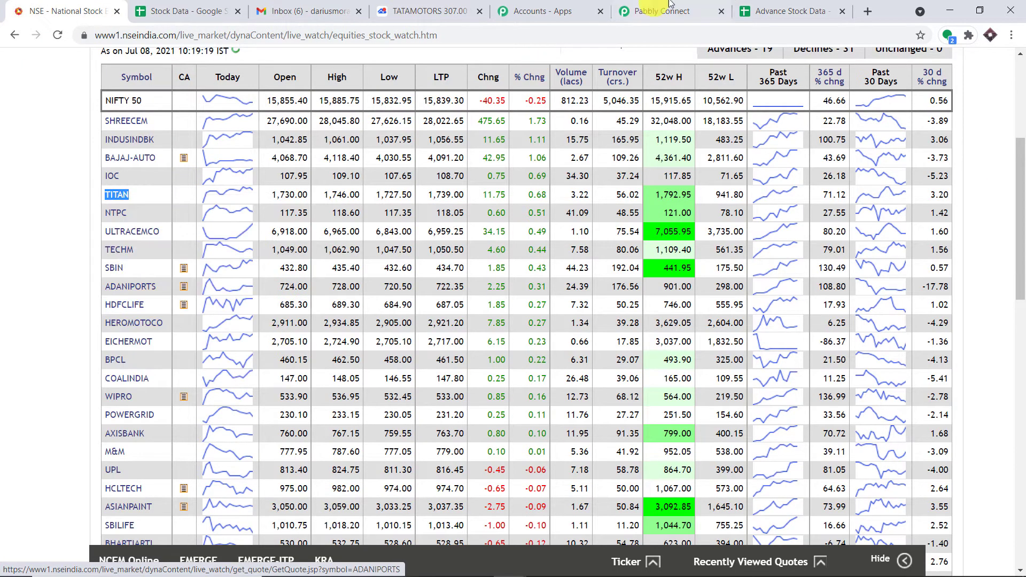
{"action": "left_click", "coordinate": [783, 11]}
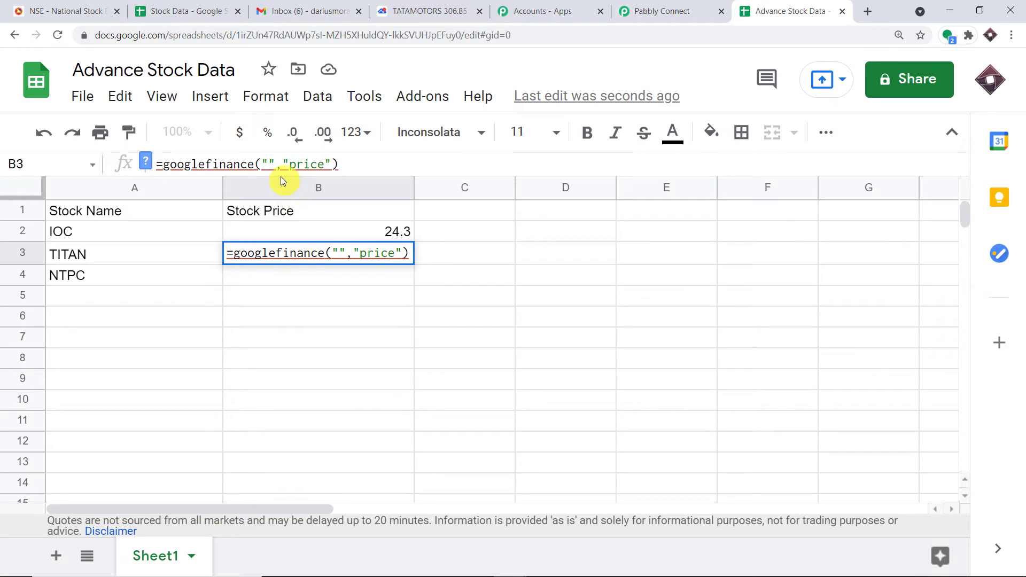
{"action": "key", "text": "ctrl+v"}
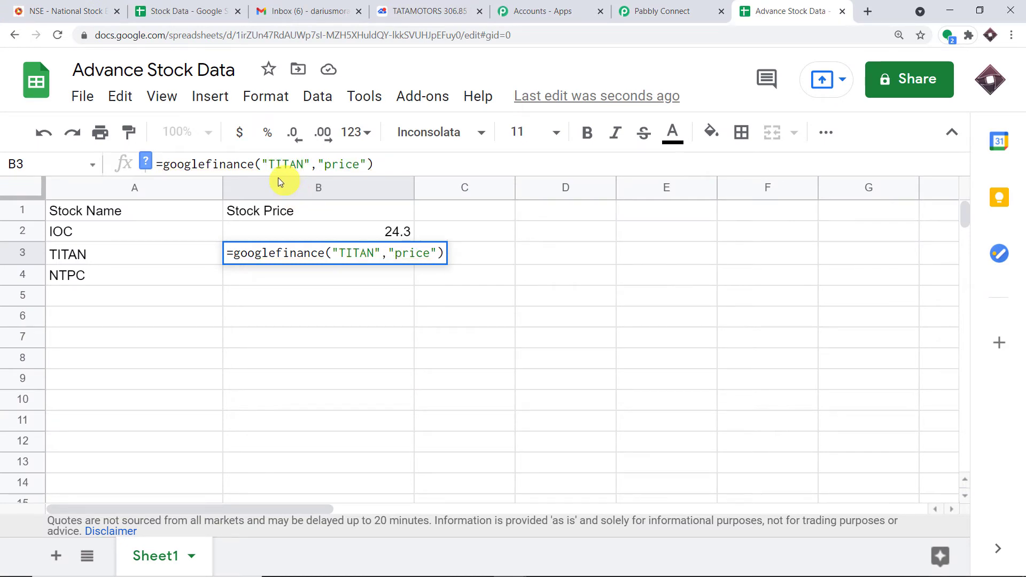
{"action": "left_click", "coordinate": [353, 341]}
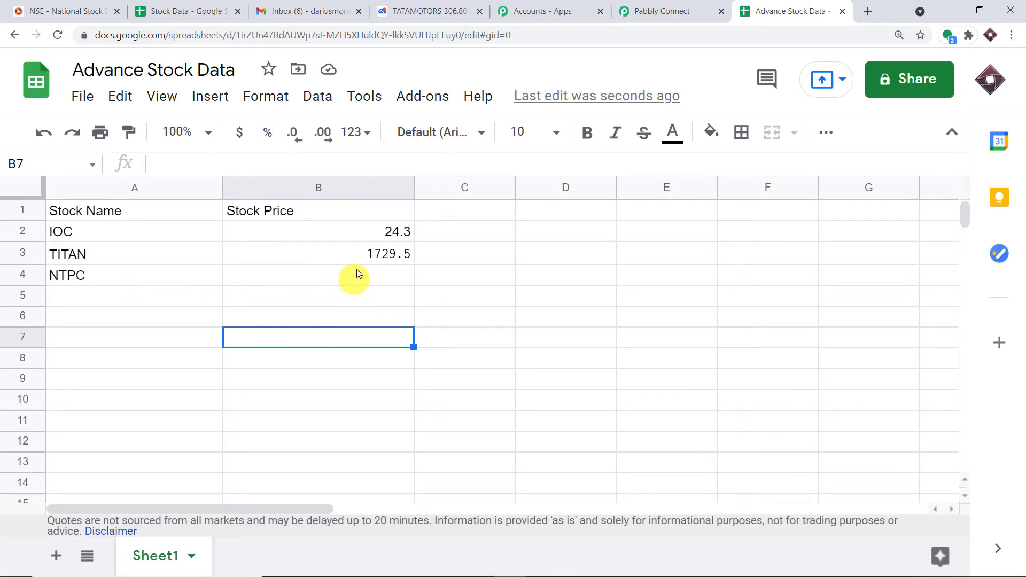
Copy the B3 price formula into B4 and clear TITAN from its symbol argument
{"action": "left_click", "coordinate": [374, 253]}
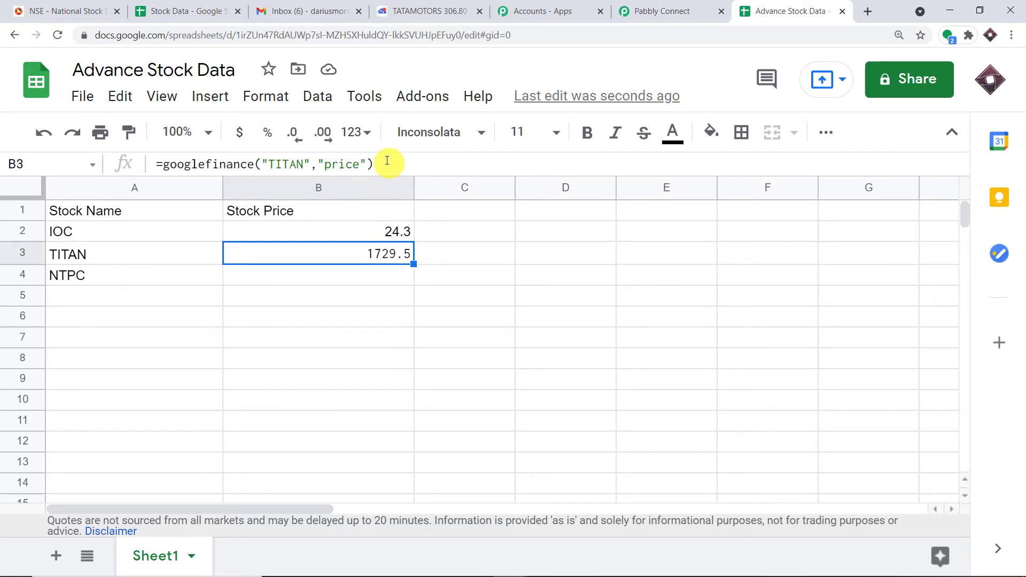
{"action": "left_click_drag", "start_coordinate": [375, 164], "coordinate": [155, 164]}
{"action": "right_click", "coordinate": [185, 164]}
{"action": "left_click", "coordinate": [224, 210]}
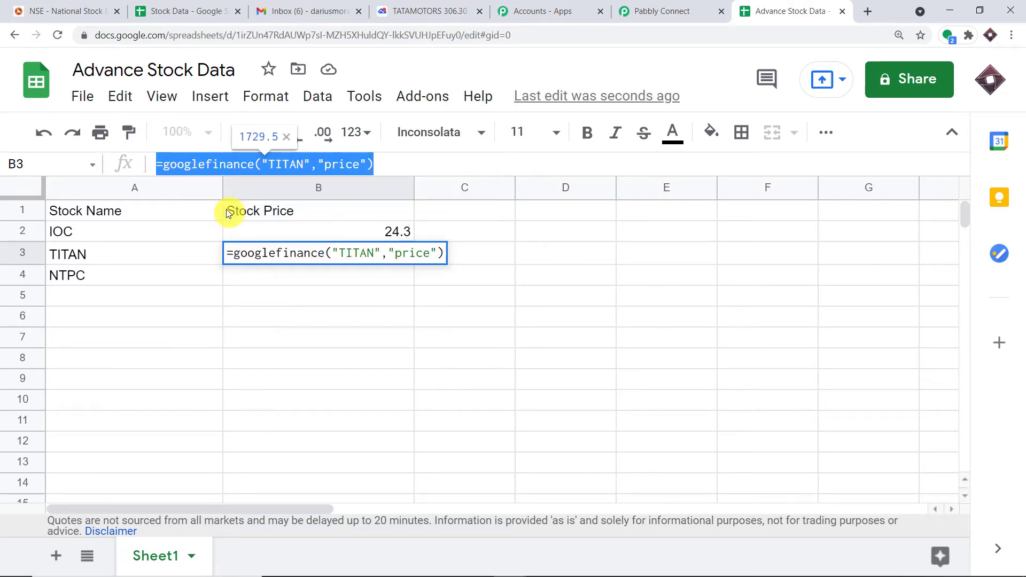
{"action": "left_click", "coordinate": [259, 276]}
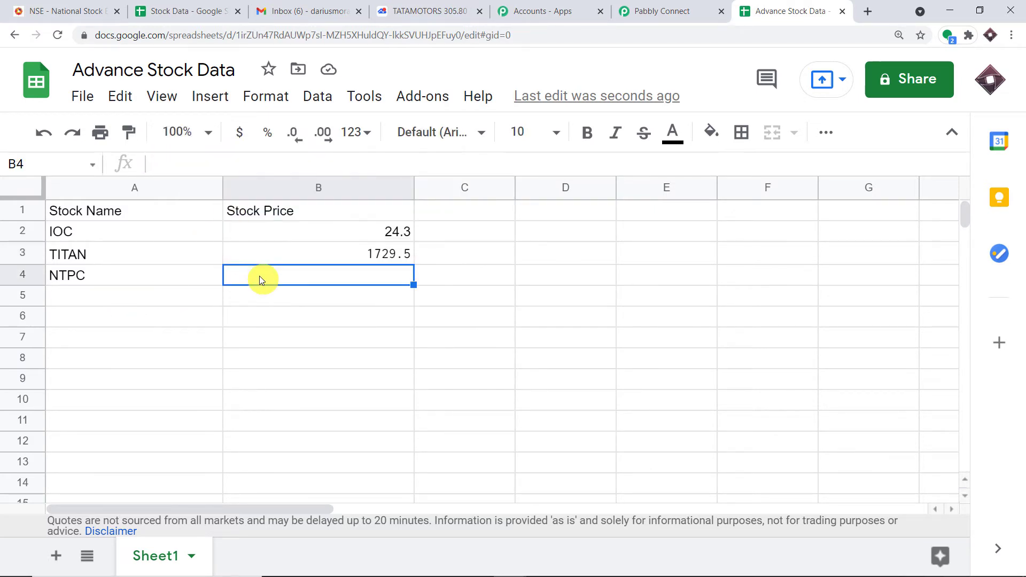
{"action": "key", "text": "ctrl+v"}
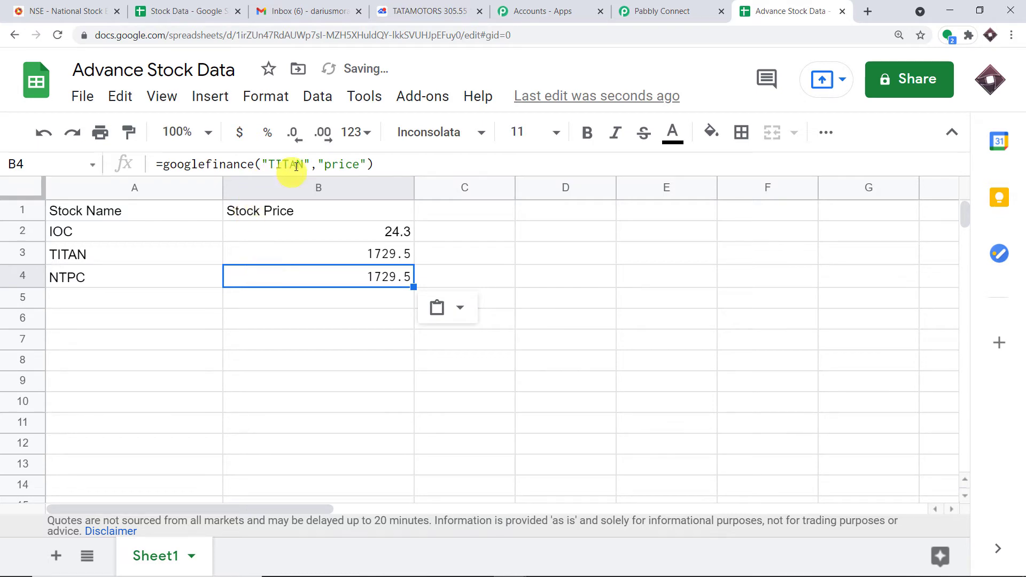
{"action": "left_click_drag", "start_coordinate": [304, 164], "coordinate": [269, 164]}
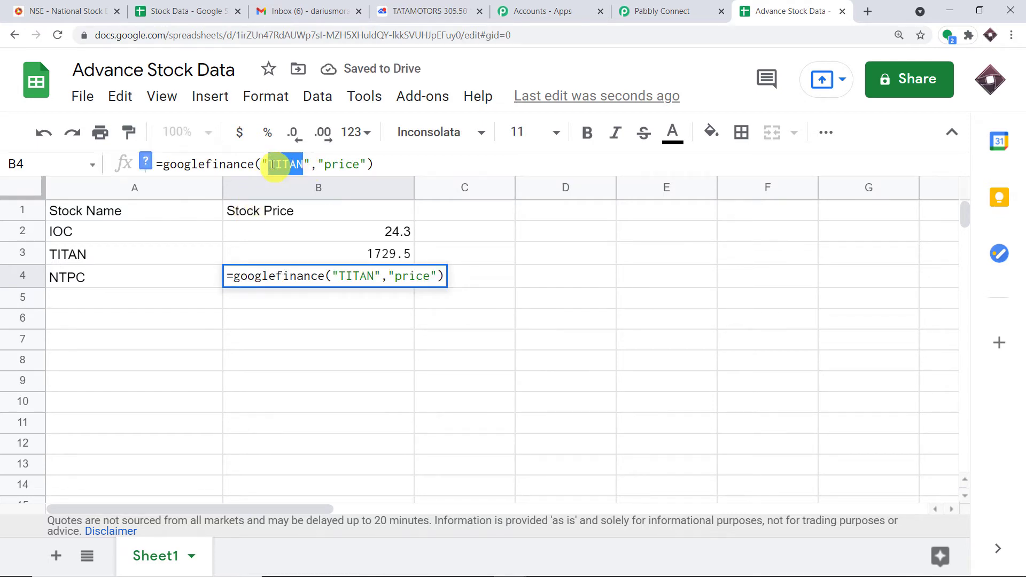
{"action": "key", "text": "BackSpace"}
Insert NTPC from the NSE list into B4's formula, returning 117.55
{"action": "left_click", "coordinate": [67, 8]}
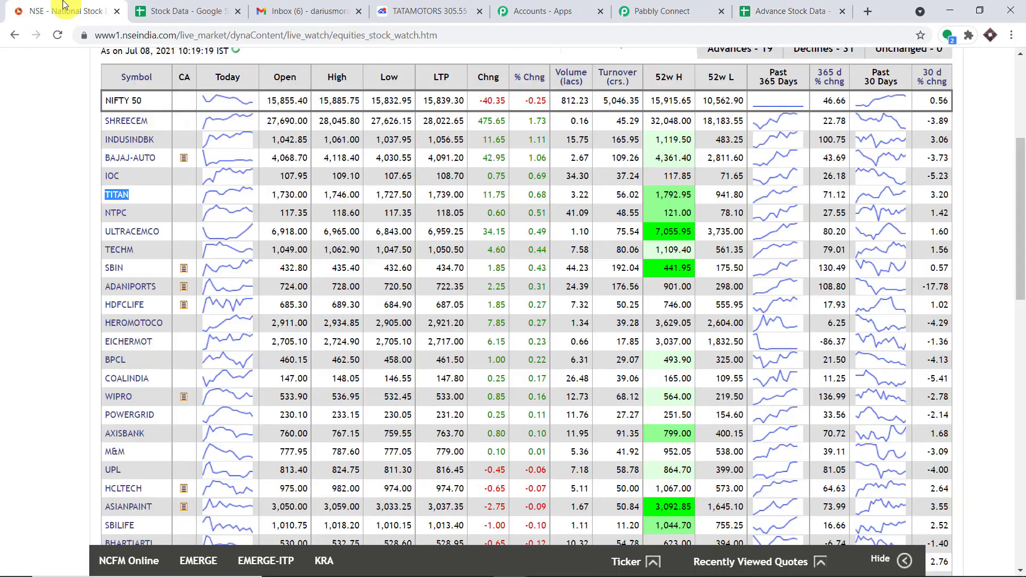
{"action": "double_click", "coordinate": [117, 213]}
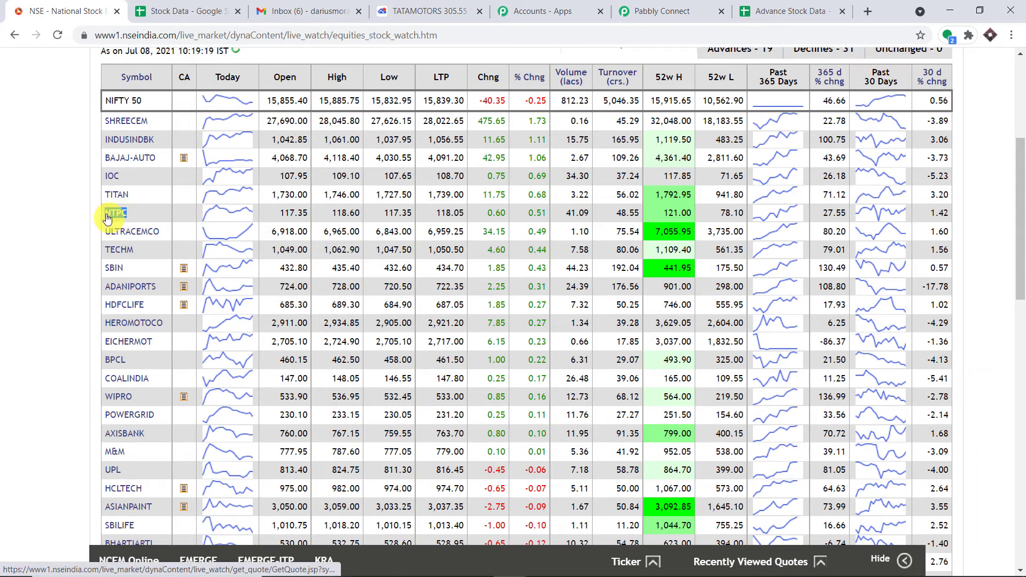
{"action": "right_click", "coordinate": [107, 216]}
{"action": "left_click", "coordinate": [144, 319]}
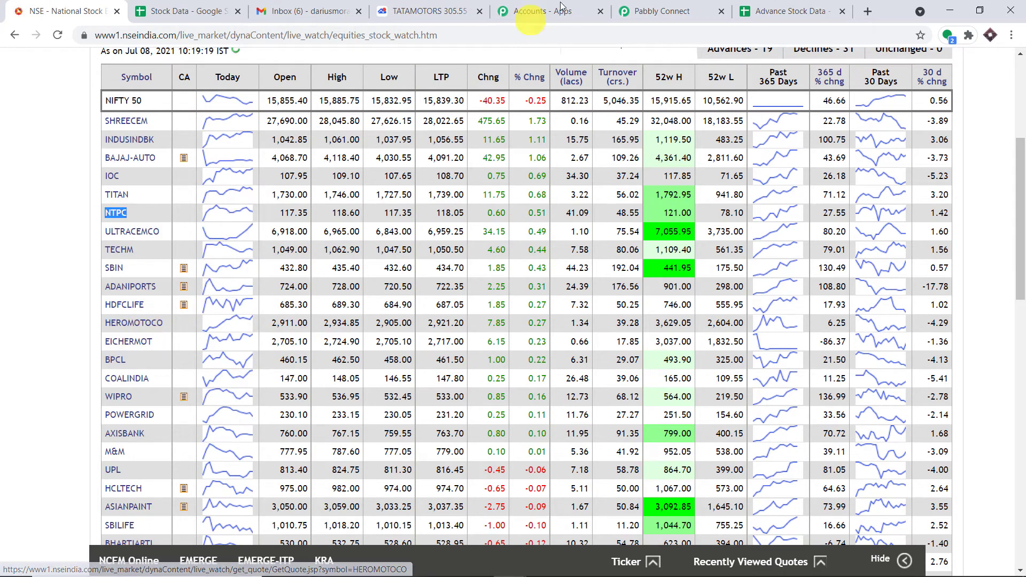
{"action": "left_click", "coordinate": [761, 4]}
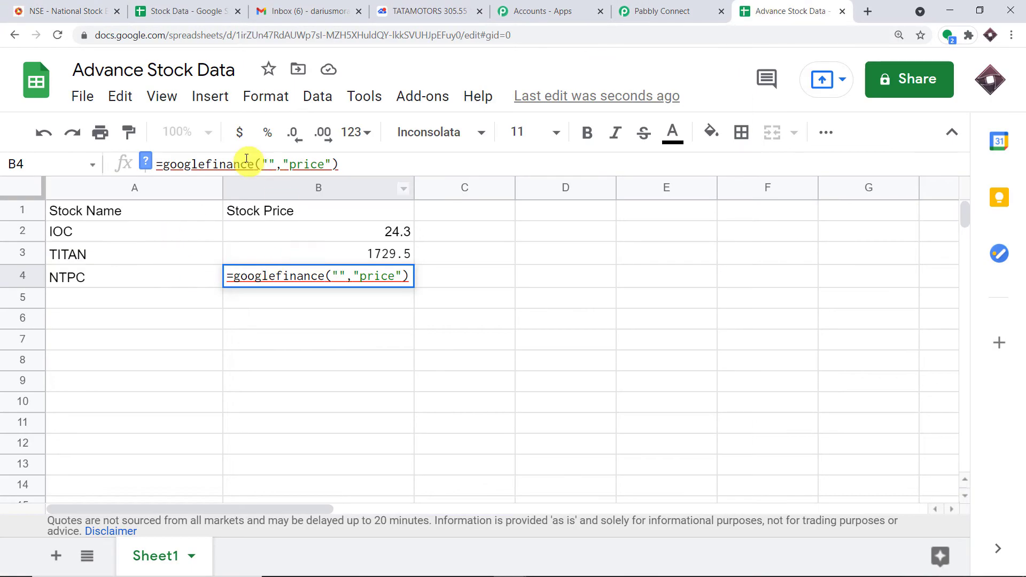
{"action": "left_click", "coordinate": [268, 166]}
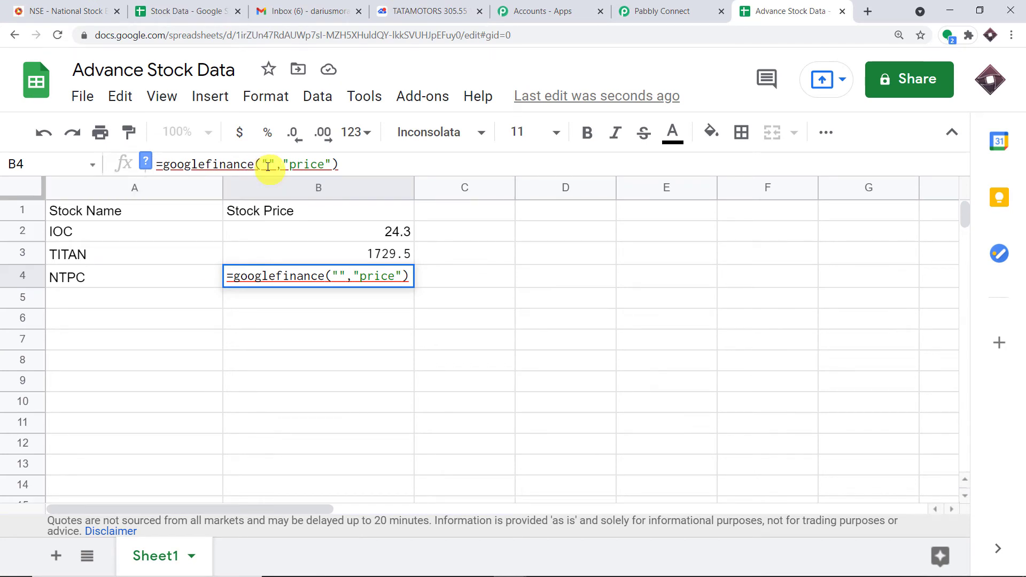
{"action": "key", "text": "ctrl+v"}
{"action": "left_click", "coordinate": [319, 383]}
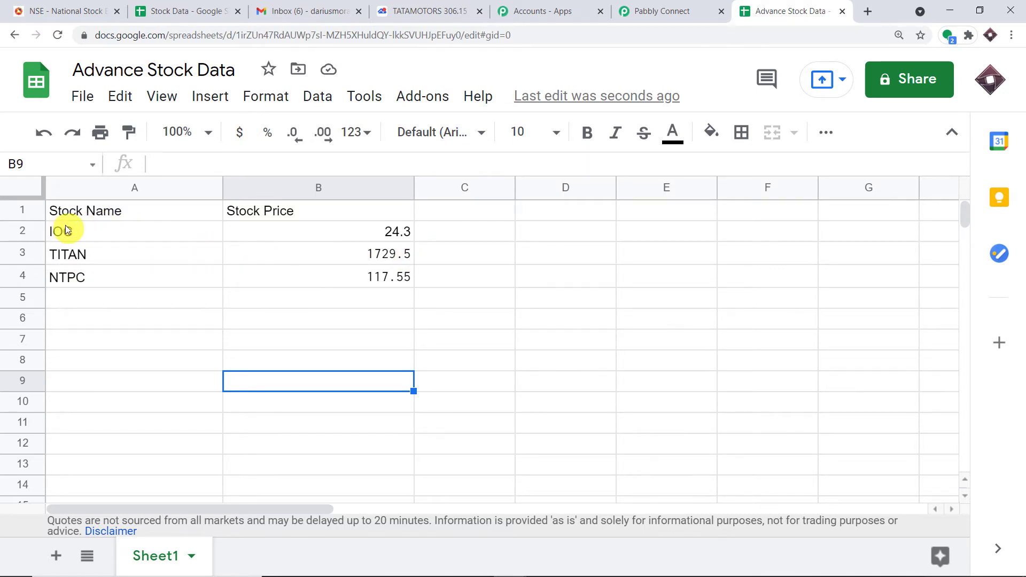
Search TradingView for TSLA so Tesla, Inc. on NASDAQ is listed
{"action": "left_click", "coordinate": [103, 303]}
{"action": "left_click", "coordinate": [427, 11]}
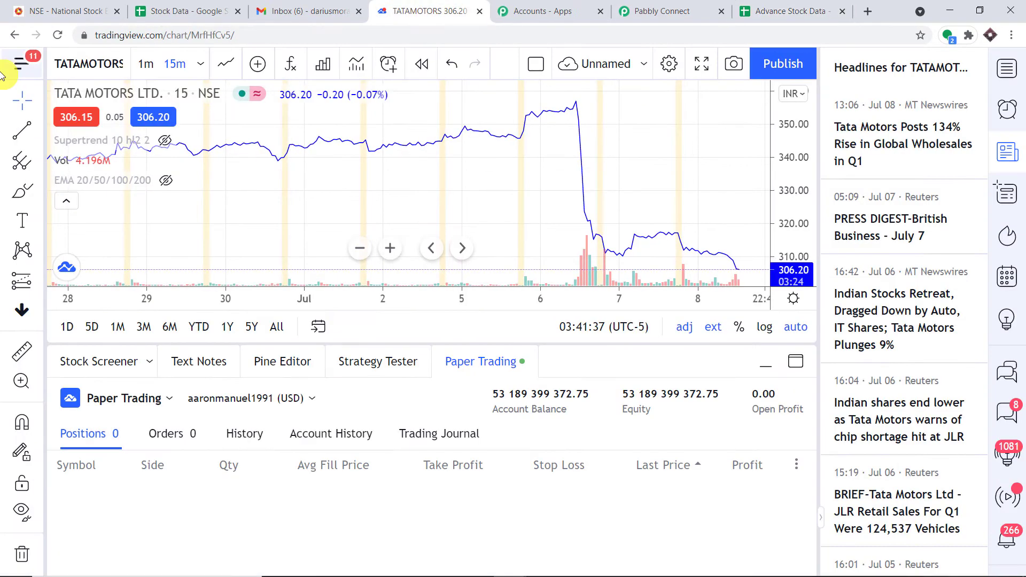
{"action": "left_click", "coordinate": [76, 66]}
{"action": "key", "text": "BackSpace"}
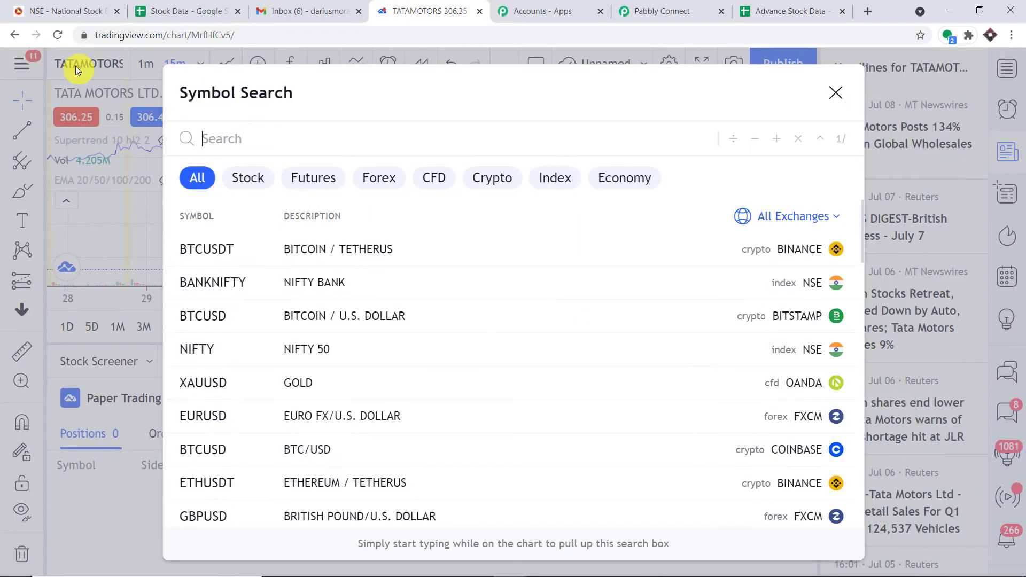
{"action": "type", "text": "TSLA"}
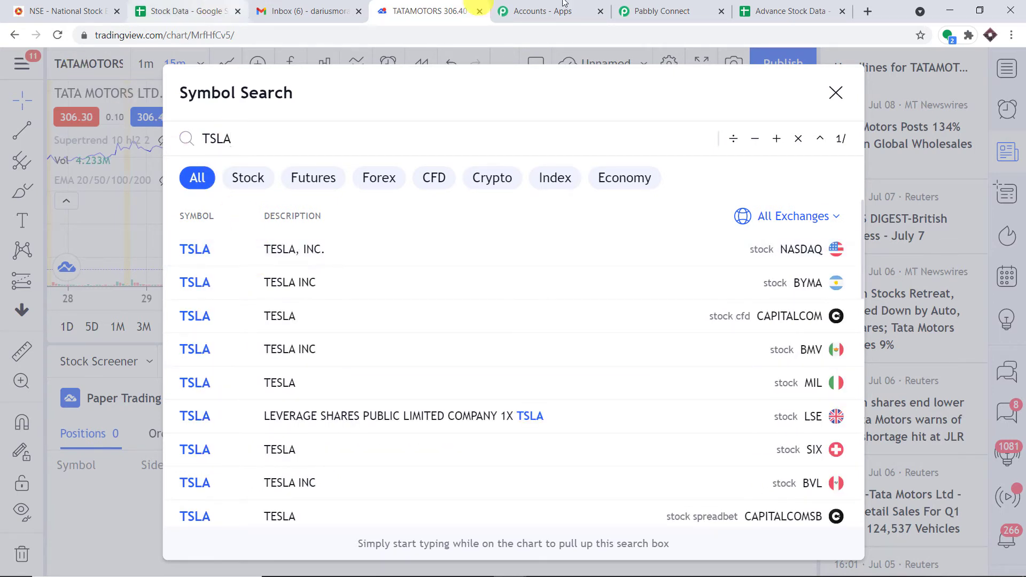
{"action": "left_click", "coordinate": [770, 10]}
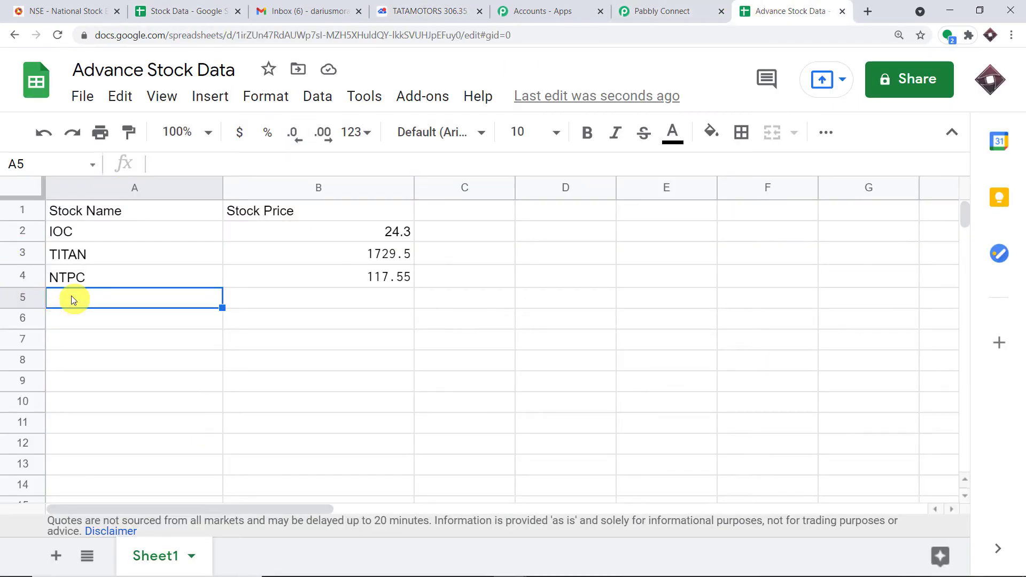
Enter TESLA in A5 and paste B4's NTPC price formula into B5
{"action": "type", "text": "TESLA"}
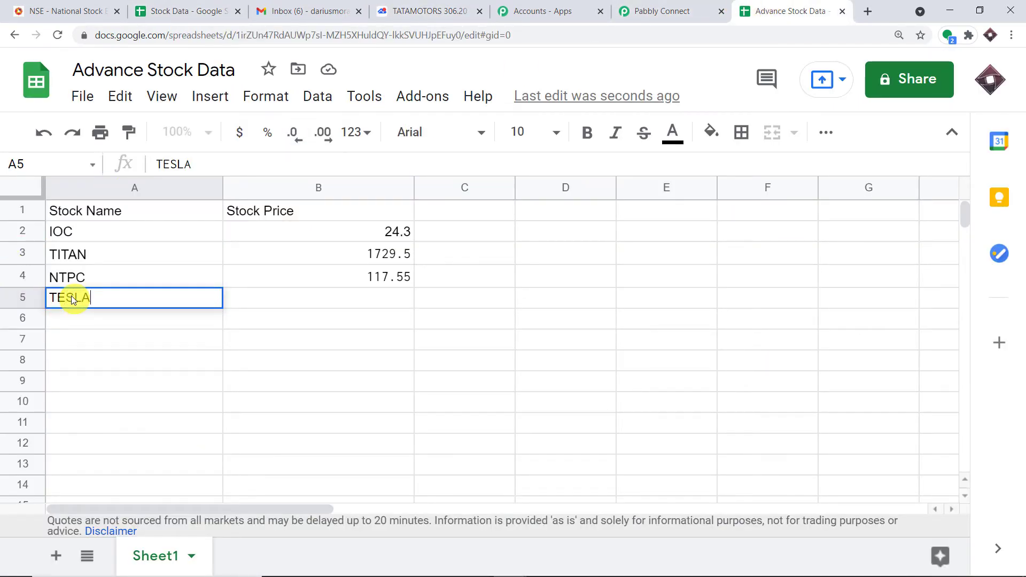
{"action": "left_click", "coordinate": [307, 309]}
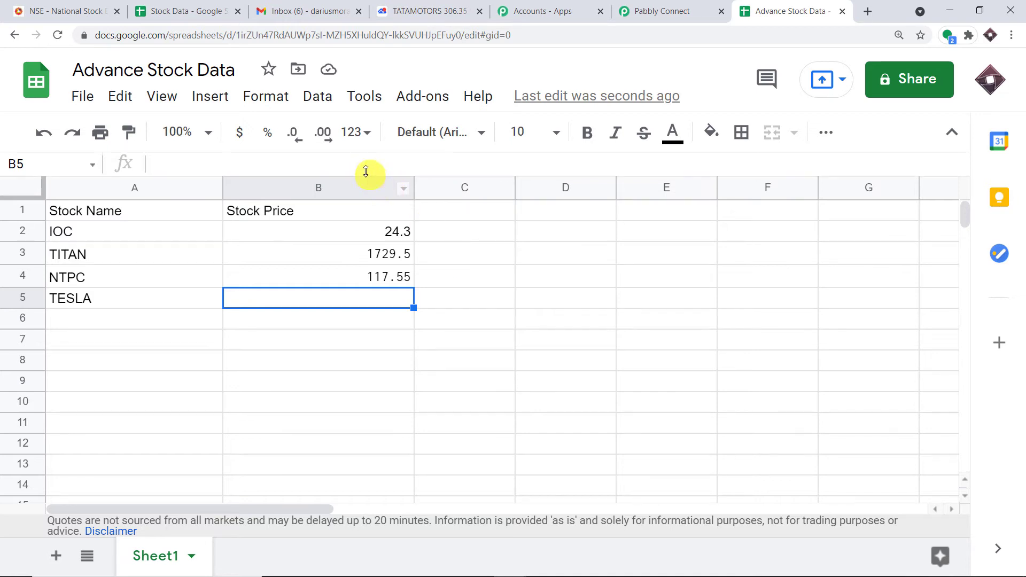
{"action": "left_click", "coordinate": [404, 283]}
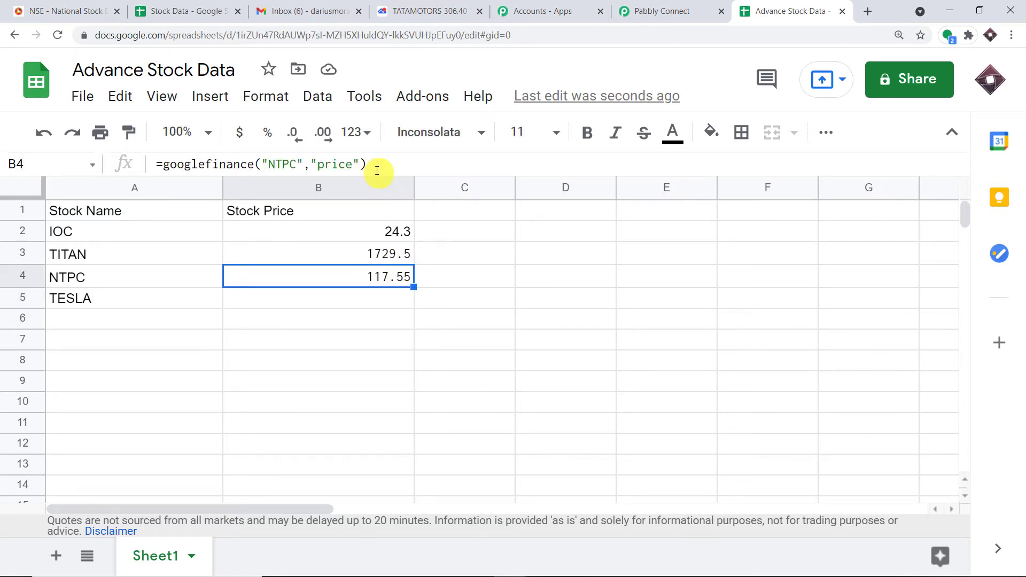
{"action": "left_click_drag", "start_coordinate": [378, 167], "coordinate": [154, 168]}
{"action": "right_click", "coordinate": [185, 170]}
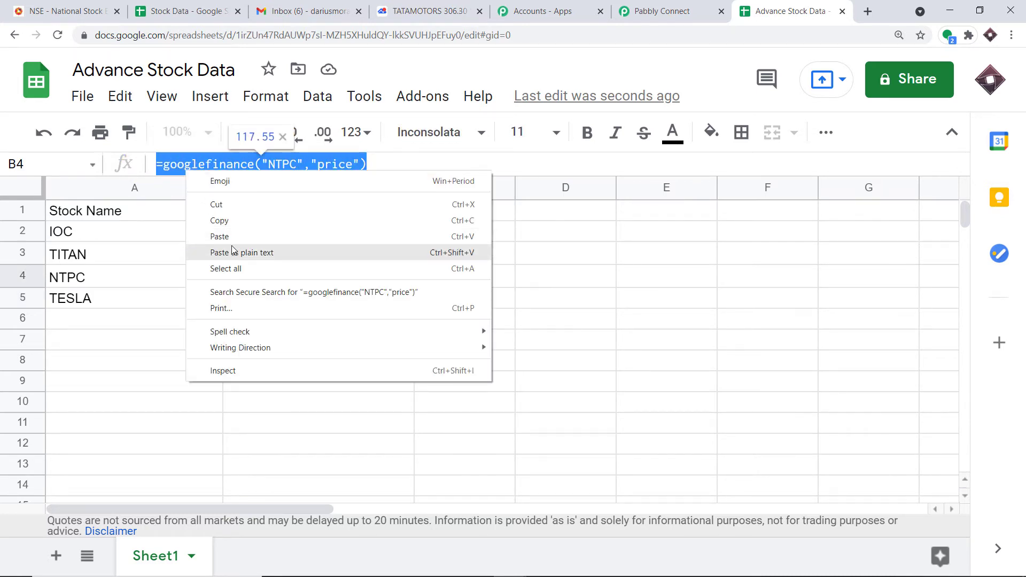
{"action": "left_click", "coordinate": [233, 218]}
{"action": "left_click", "coordinate": [291, 299]}
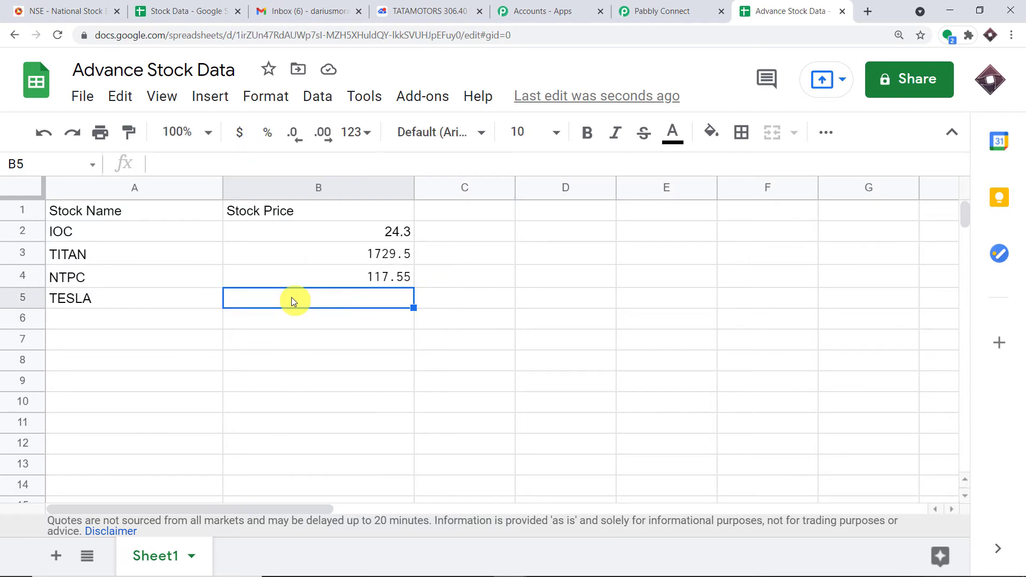
{"action": "key", "text": "ctrl+v"}
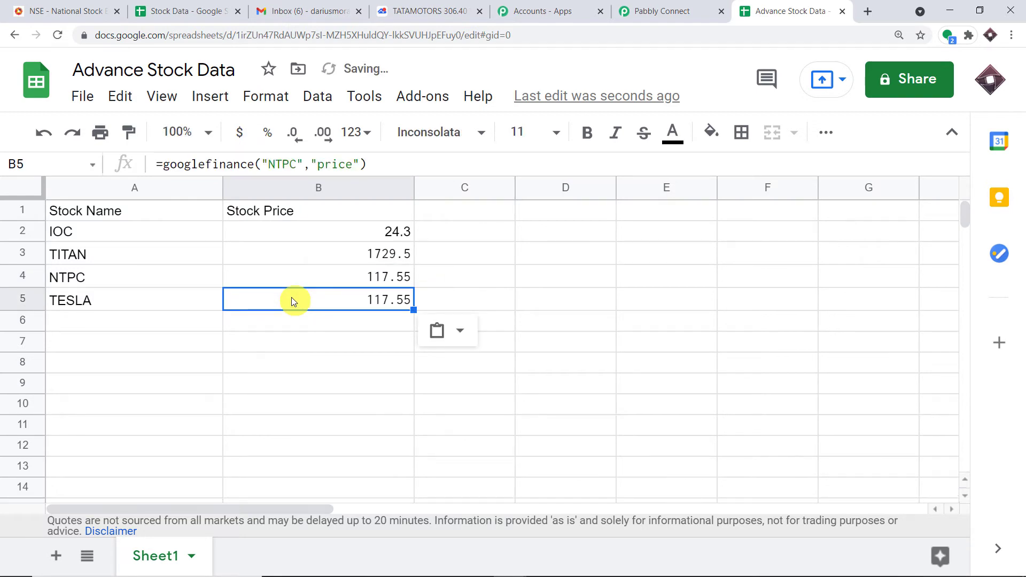
Swap NTPC for the TSLA ticker copied from TradingView in B5's googlefinance formula
{"action": "left_click", "coordinate": [297, 165]}
{"action": "double_click", "coordinate": [289, 165]}
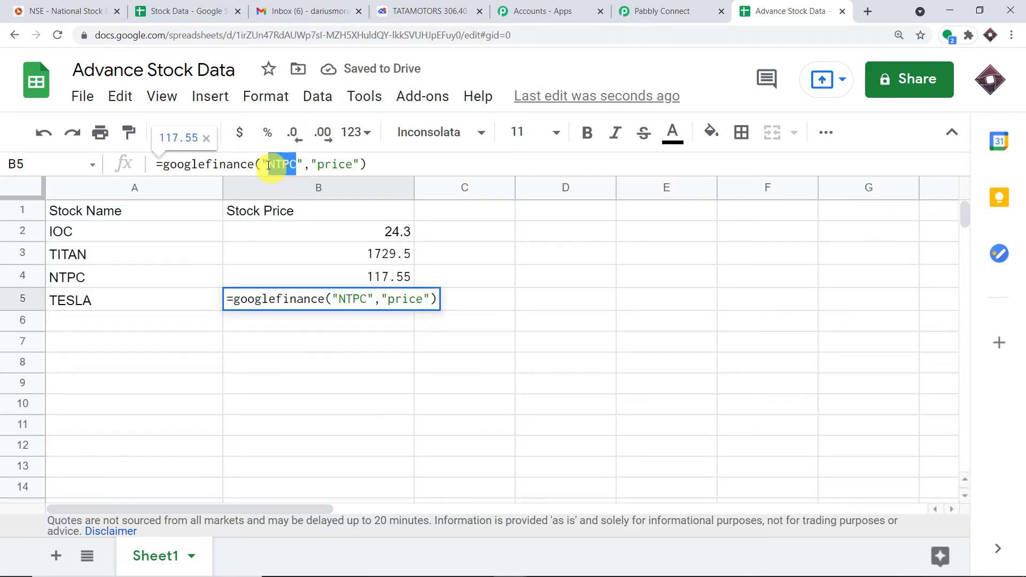
{"action": "left_click", "coordinate": [430, 12]}
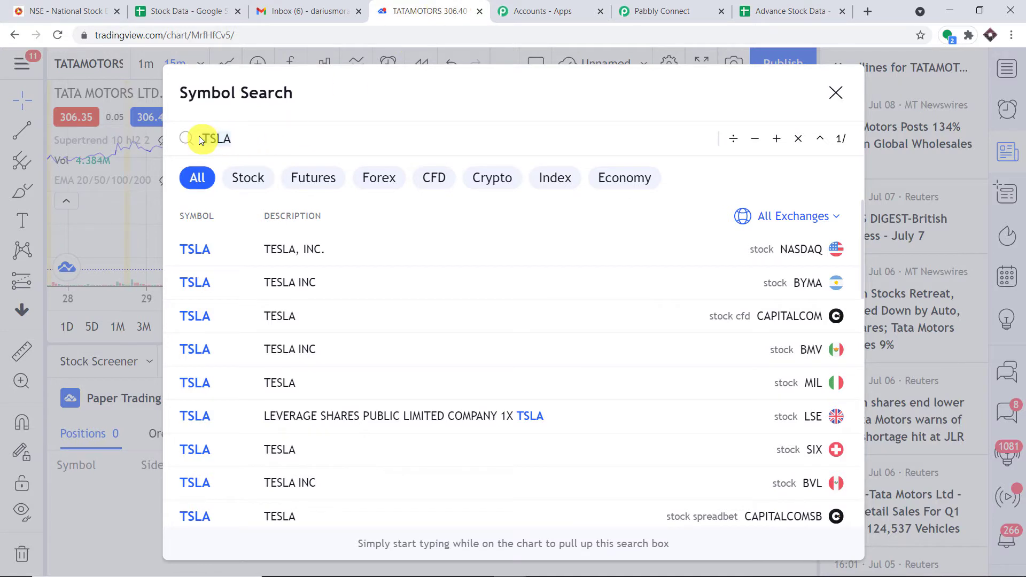
{"action": "right_click", "coordinate": [213, 138]}
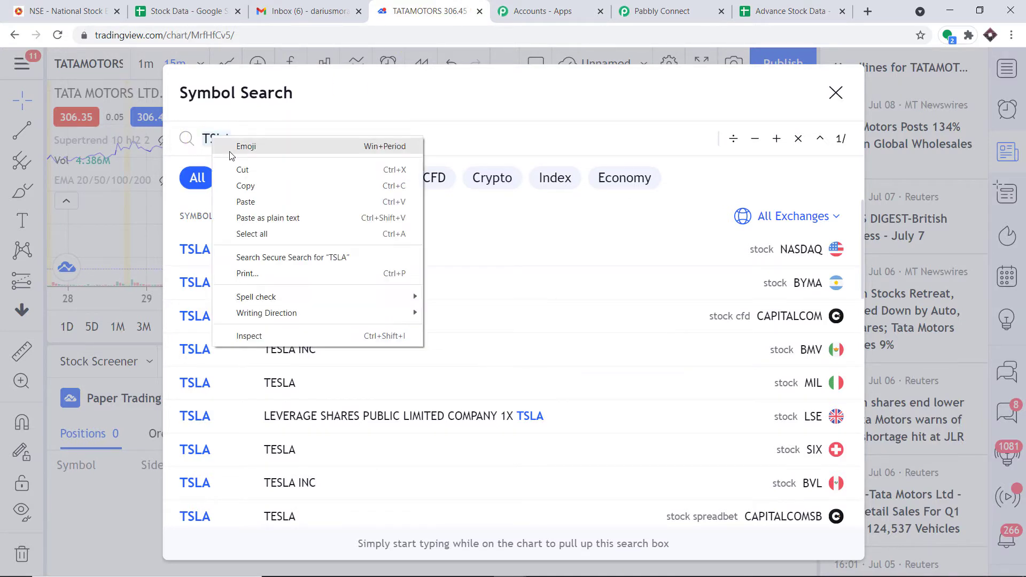
{"action": "left_click", "coordinate": [242, 183]}
{"action": "left_click", "coordinate": [837, 8]}
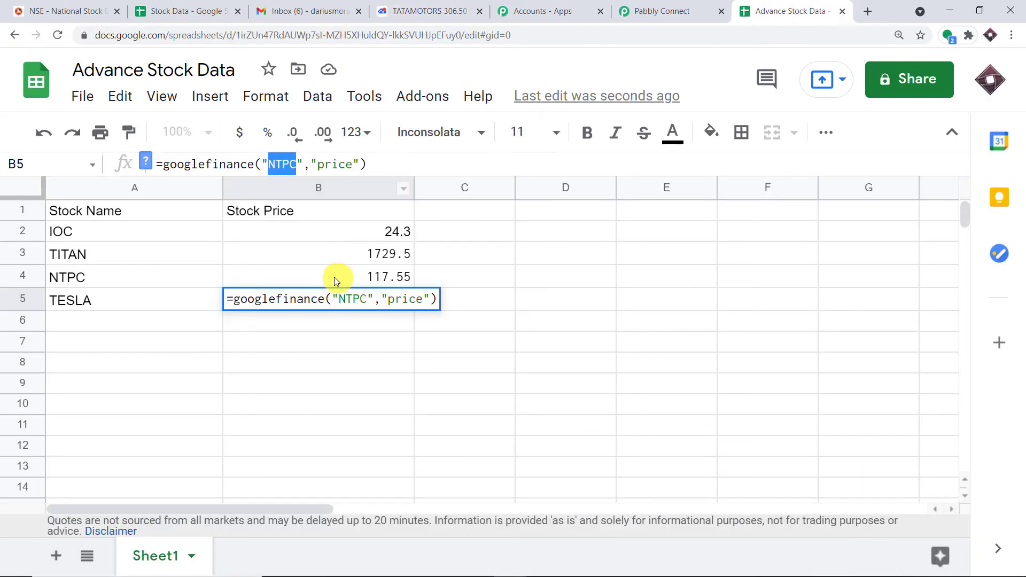
{"action": "left_click", "coordinate": [357, 300]}
{"action": "double_click", "coordinate": [358, 299]}
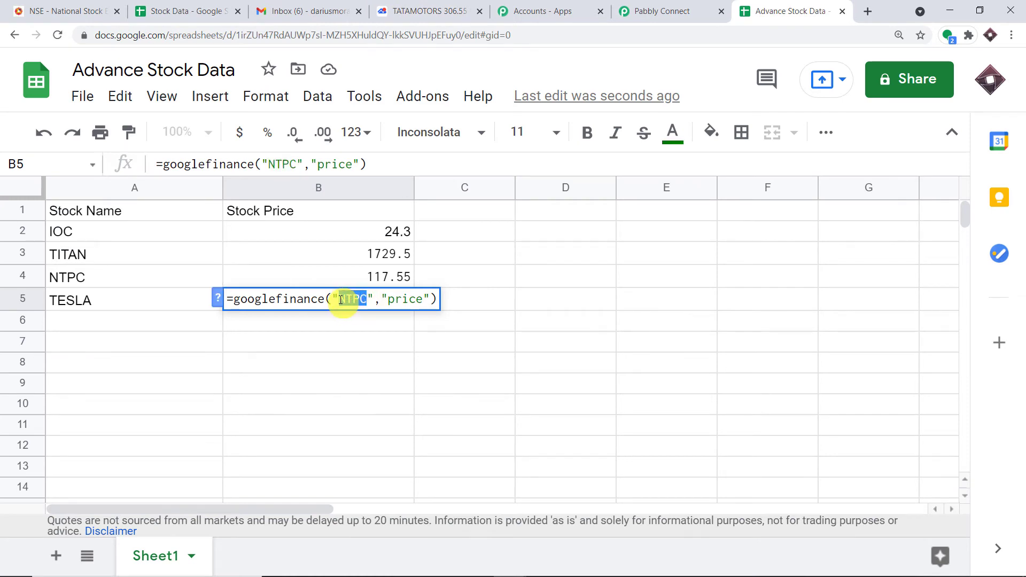
{"action": "key", "text": "BackSpace"}
{"action": "key", "text": "ctrl+v"}
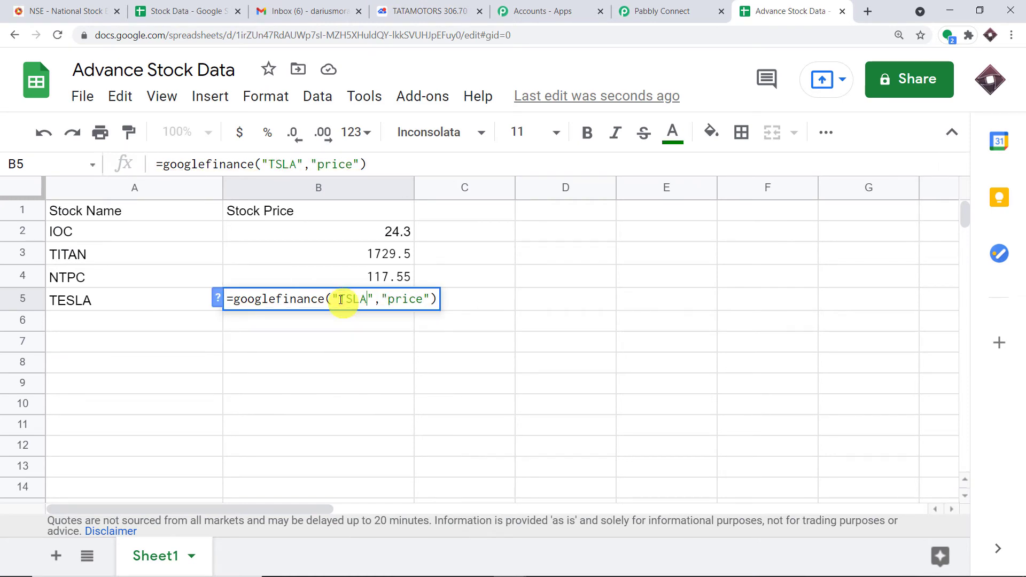
{"action": "left_click", "coordinate": [343, 348]}
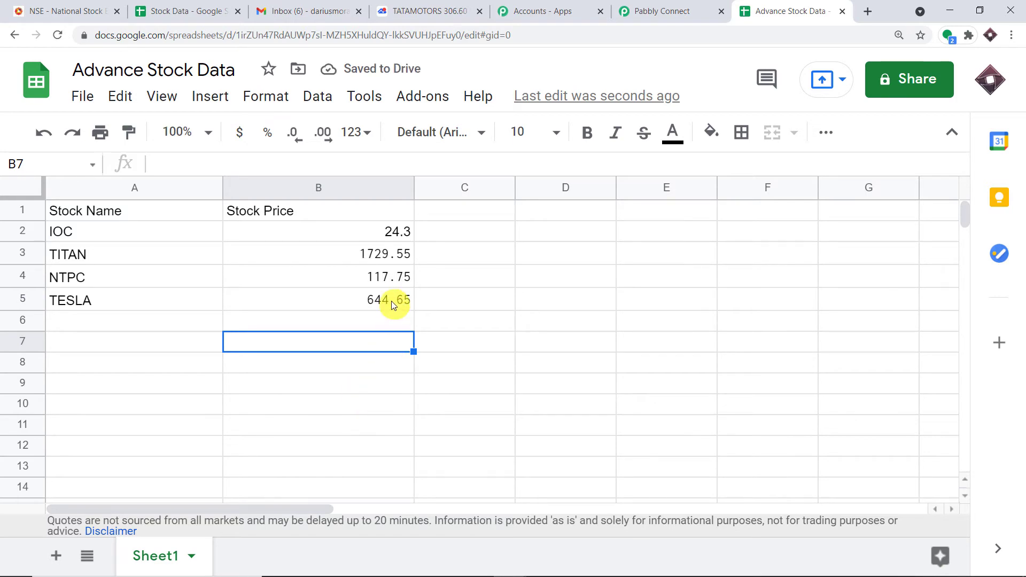
{"action": "left_click", "coordinate": [444, 7]}
{"action": "left_click", "coordinate": [288, 249]}
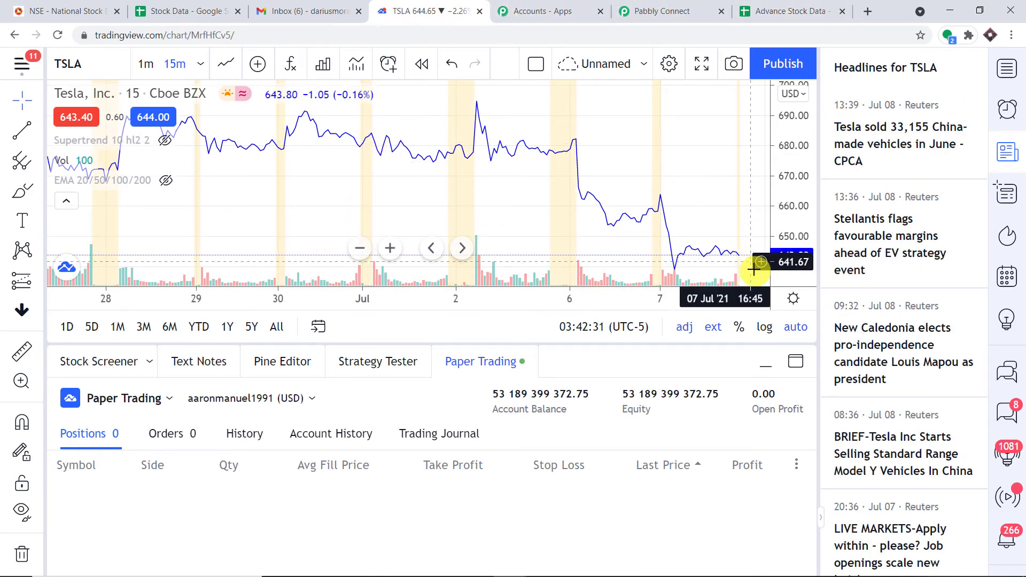
{"action": "left_click", "coordinate": [785, 11]}
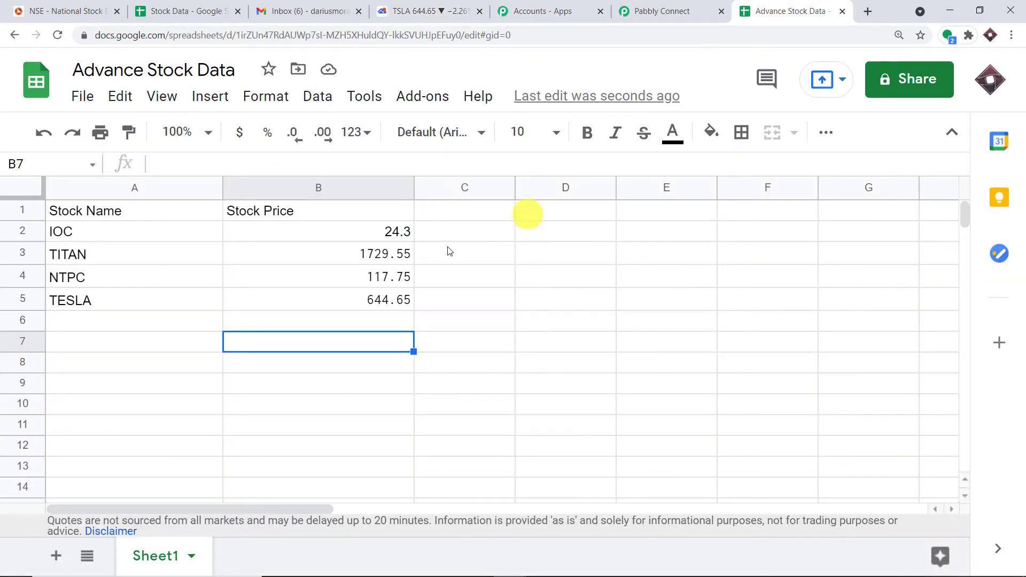
{"action": "left_click", "coordinate": [484, 6]}
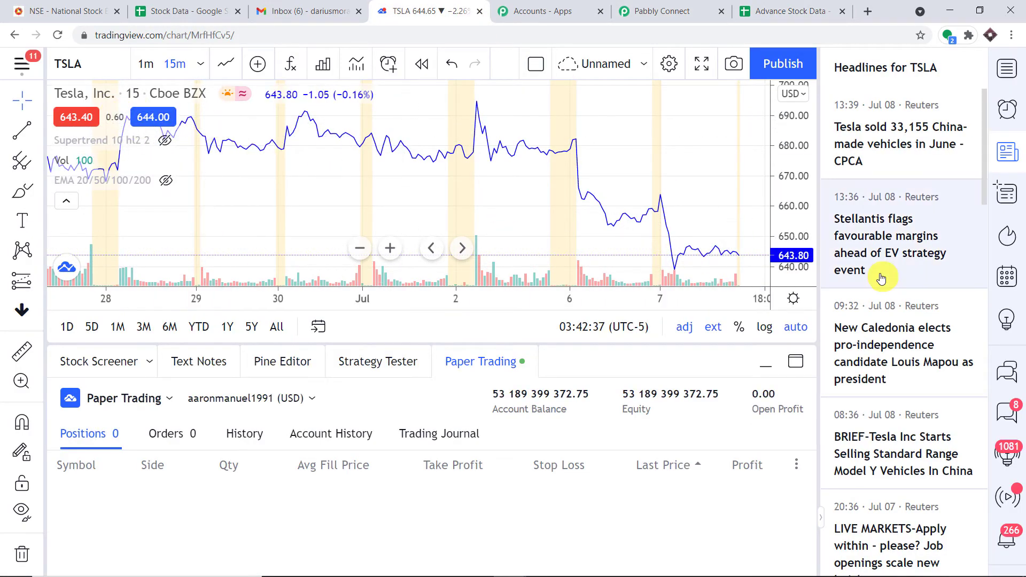
{"action": "left_click", "coordinate": [784, 10]}
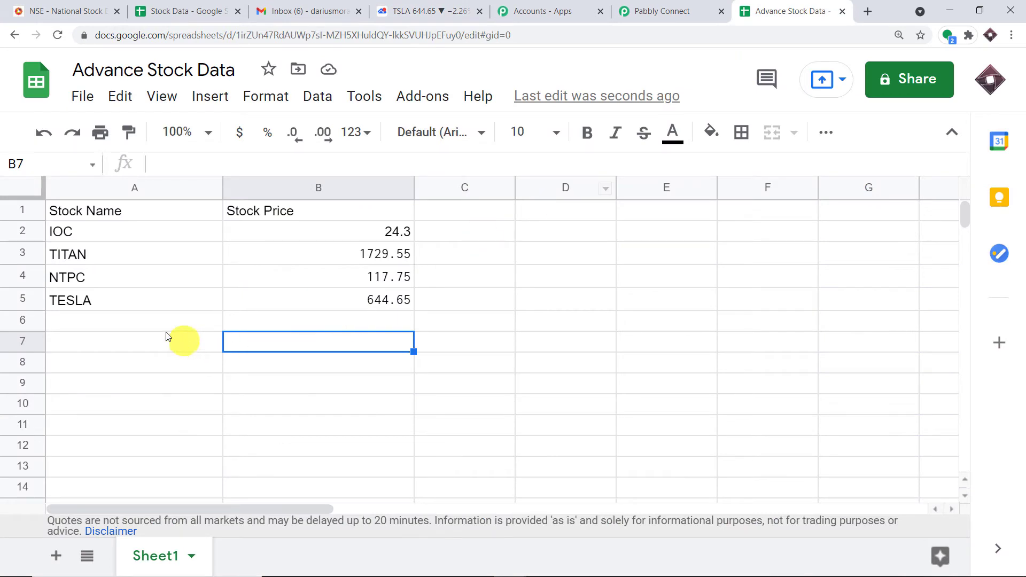
{"action": "left_click", "coordinate": [389, 305]}
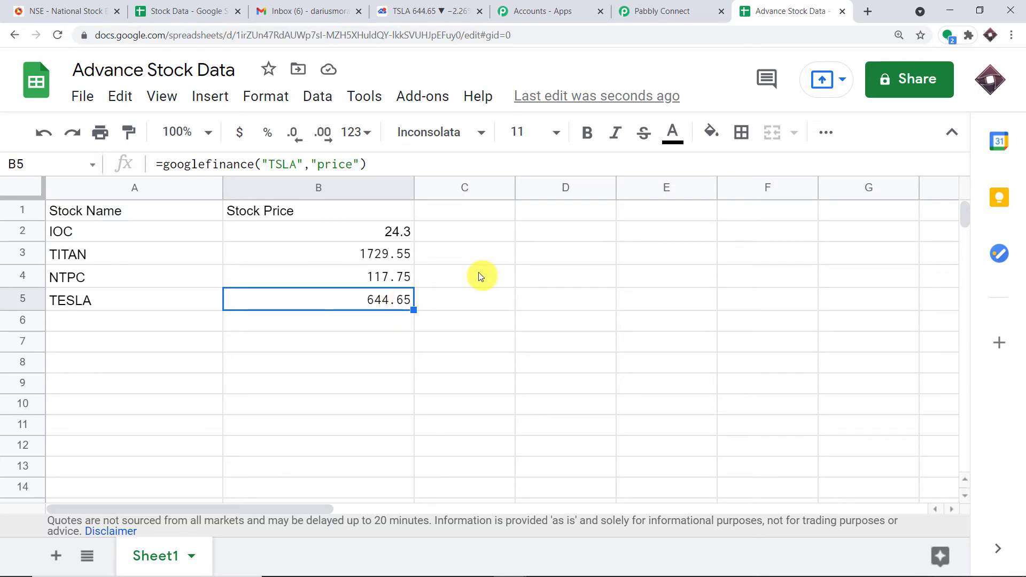
{"action": "left_click", "coordinate": [348, 239]}
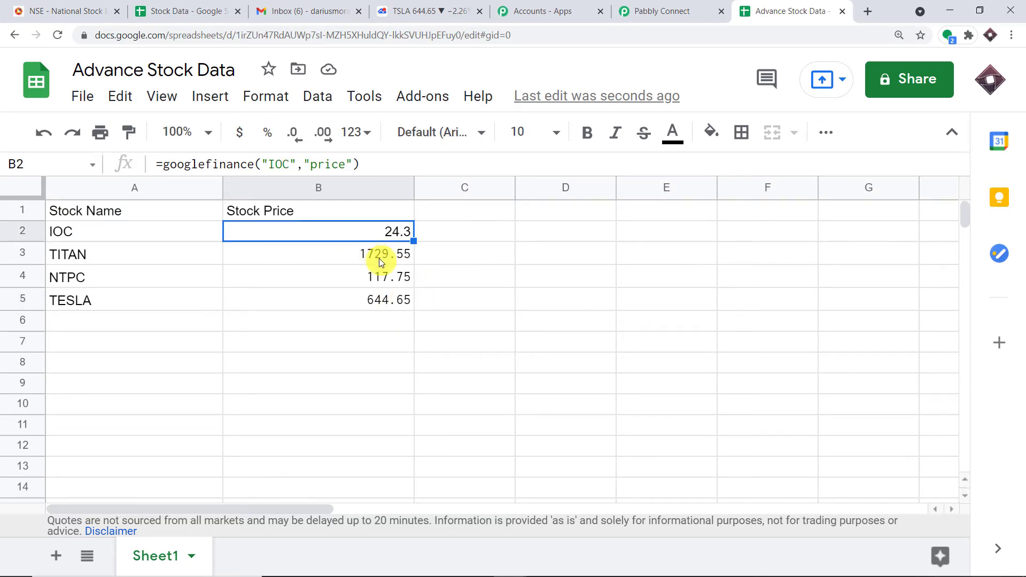
{"action": "left_click", "coordinate": [382, 262]}
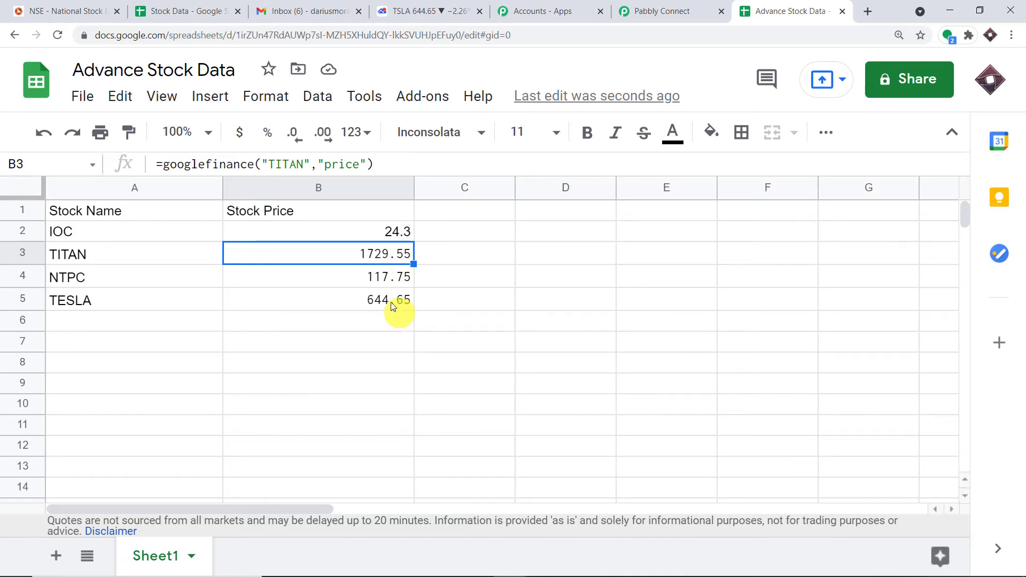
{"action": "left_click", "coordinate": [395, 302]}
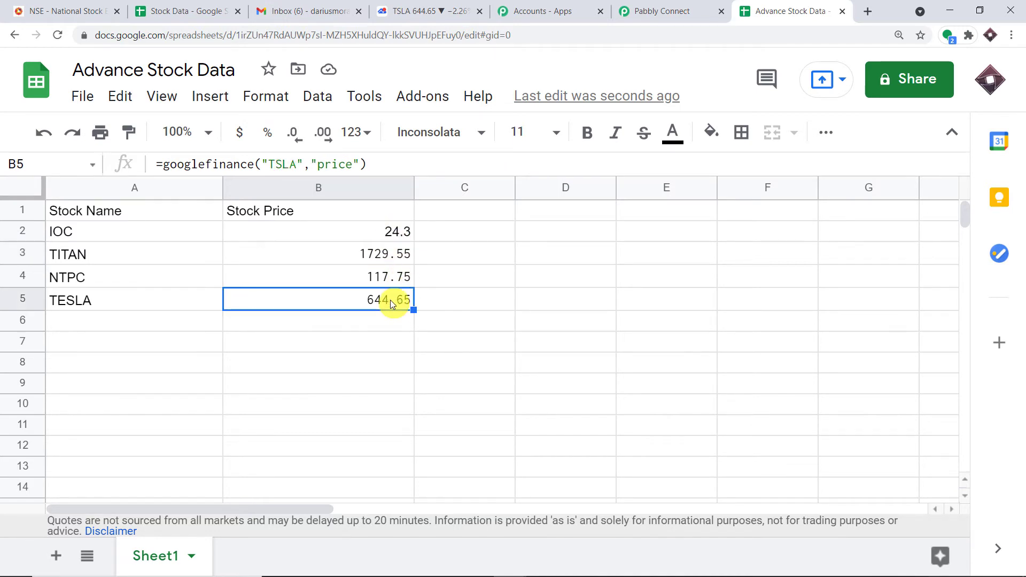
{"action": "left_click", "coordinate": [63, 301]}
{"action": "left_click", "coordinate": [79, 322]}
{"action": "left_click", "coordinate": [80, 347]}
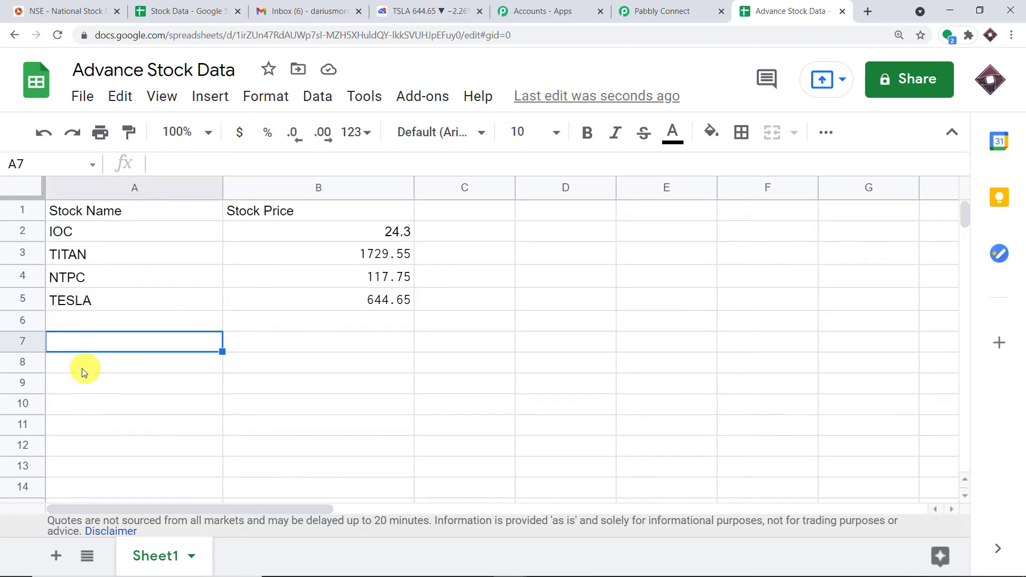
{"action": "left_click", "coordinate": [83, 367]}
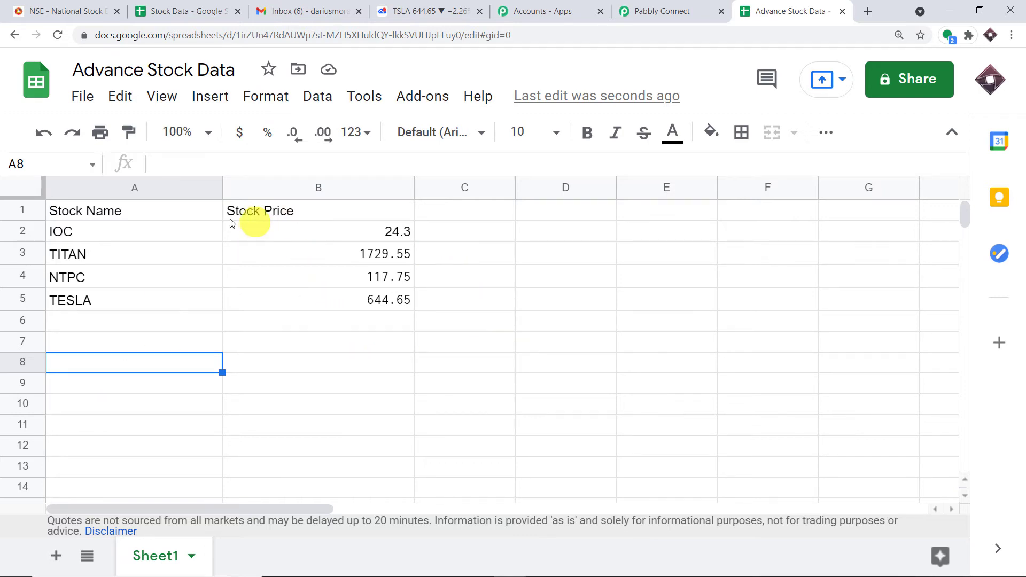
Set the step after the 15-minute Schedule trigger to Google Sheets with Get Row(s)
{"action": "left_click", "coordinate": [638, 21]}
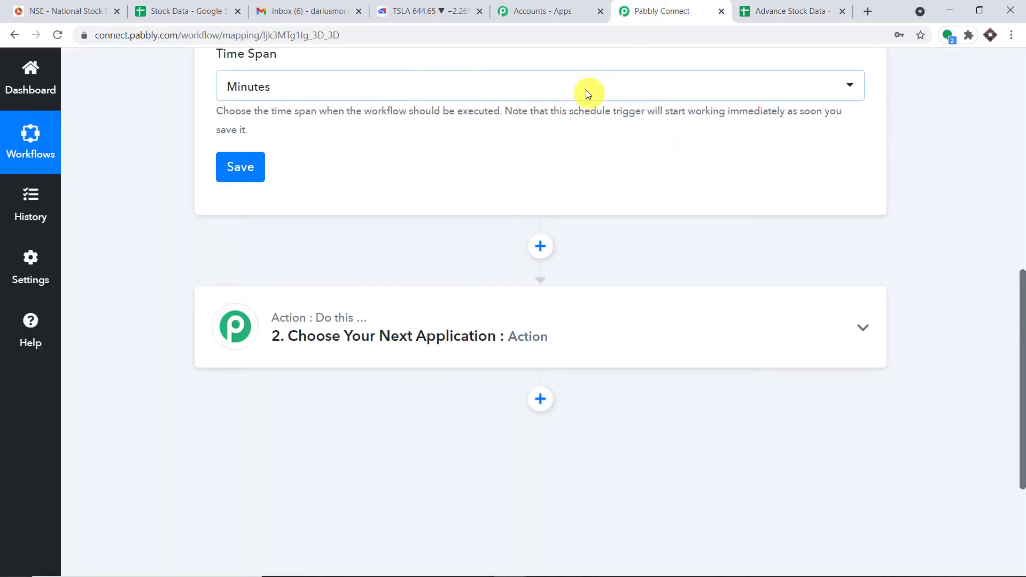
{"action": "left_click", "coordinate": [496, 332]}
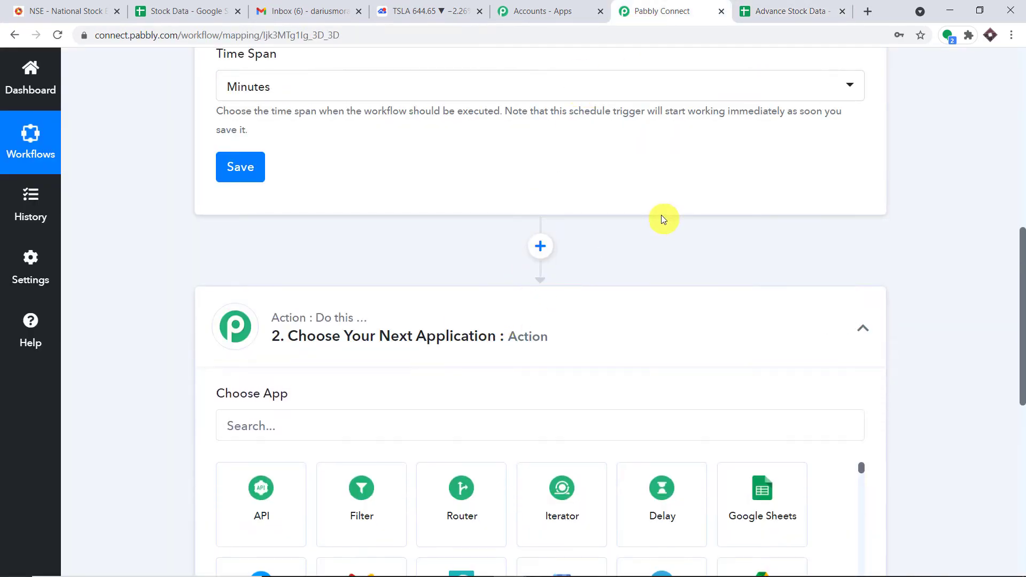
{"action": "scroll", "coordinate": [666, 218], "scroll_direction": "down", "scroll_amount": 4}
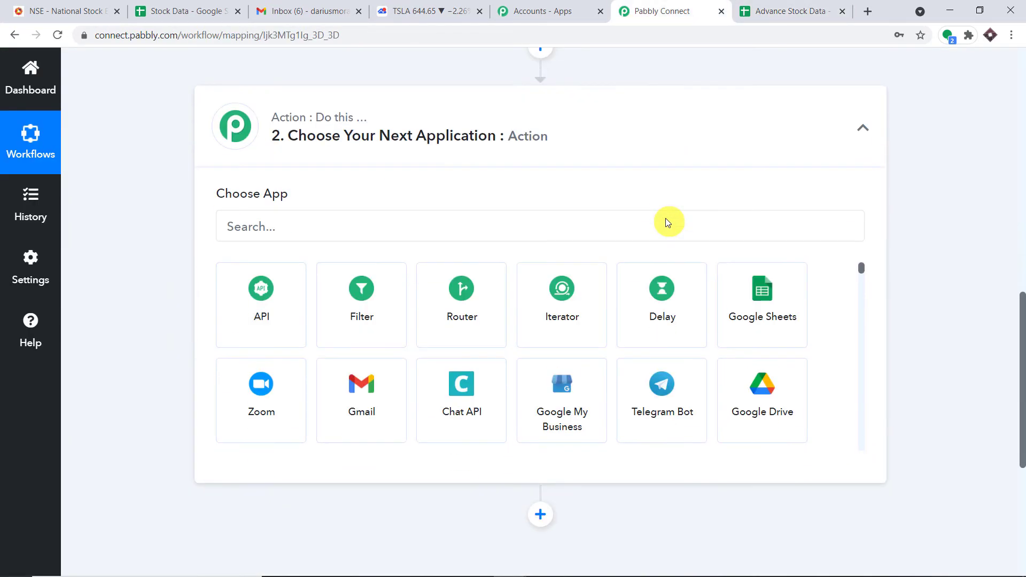
{"action": "left_click", "coordinate": [762, 301]}
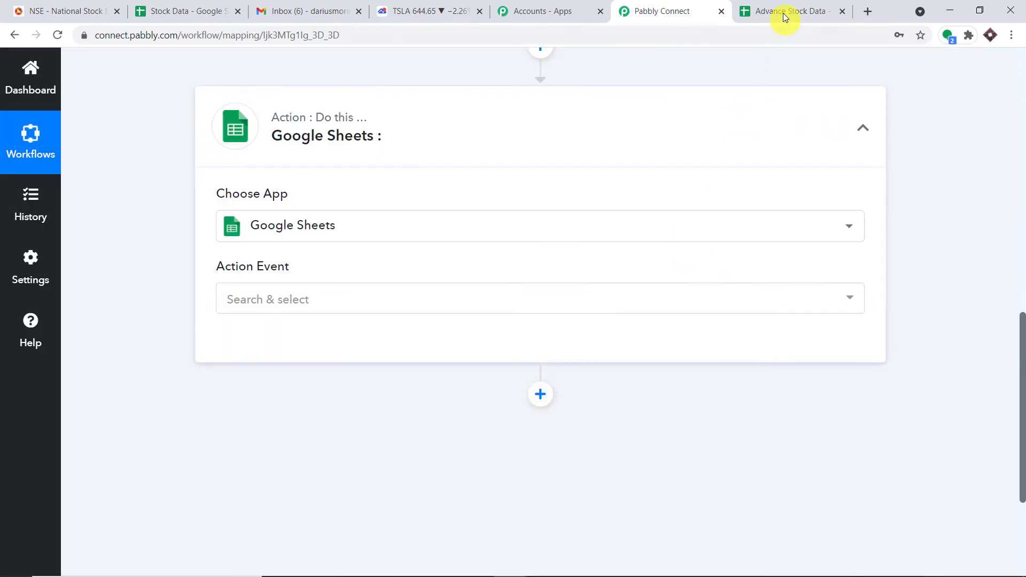
{"action": "left_click", "coordinate": [787, 12]}
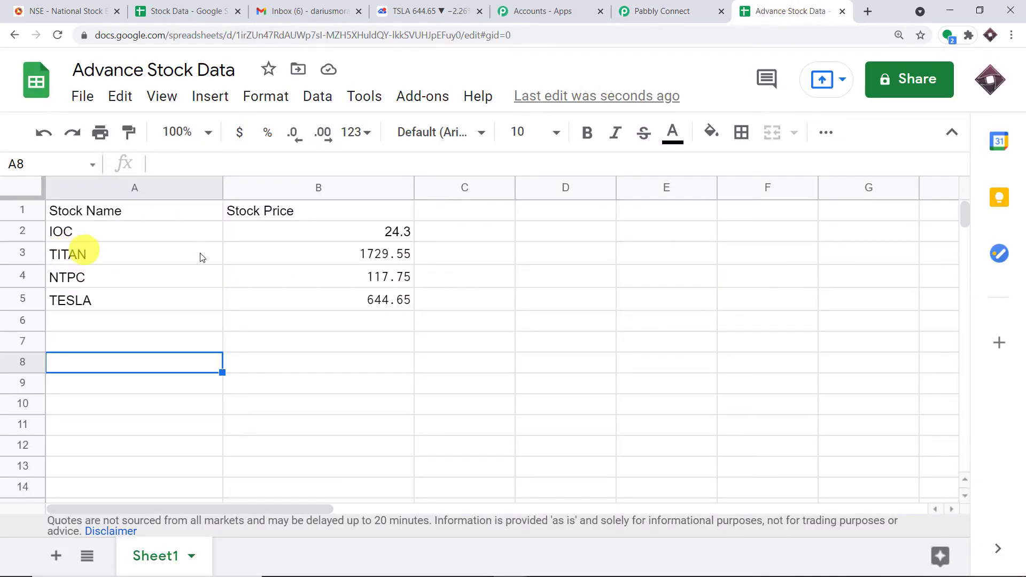
{"action": "left_click", "coordinate": [661, 12]}
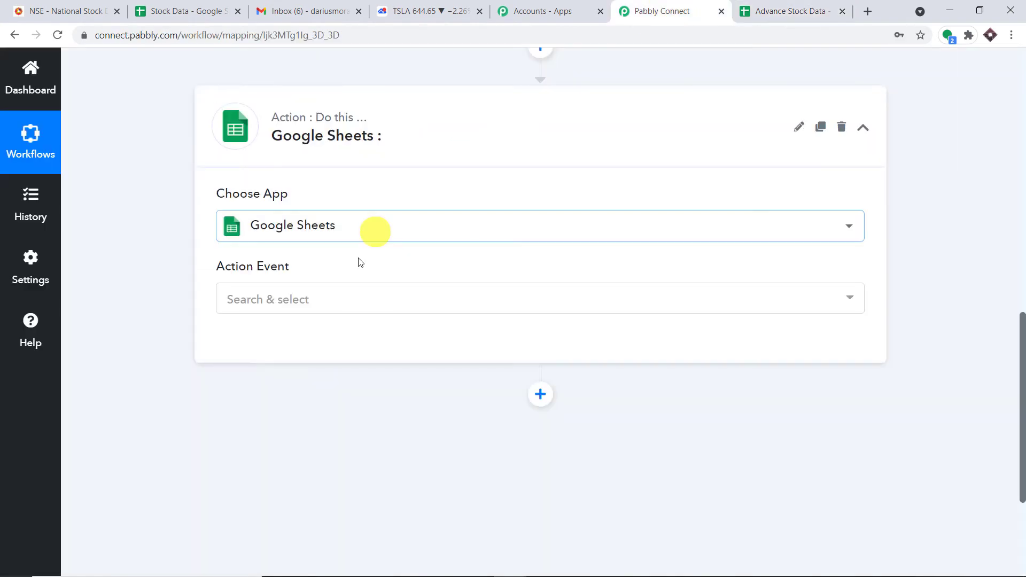
{"action": "left_click", "coordinate": [341, 306]}
{"action": "left_click", "coordinate": [338, 435]}
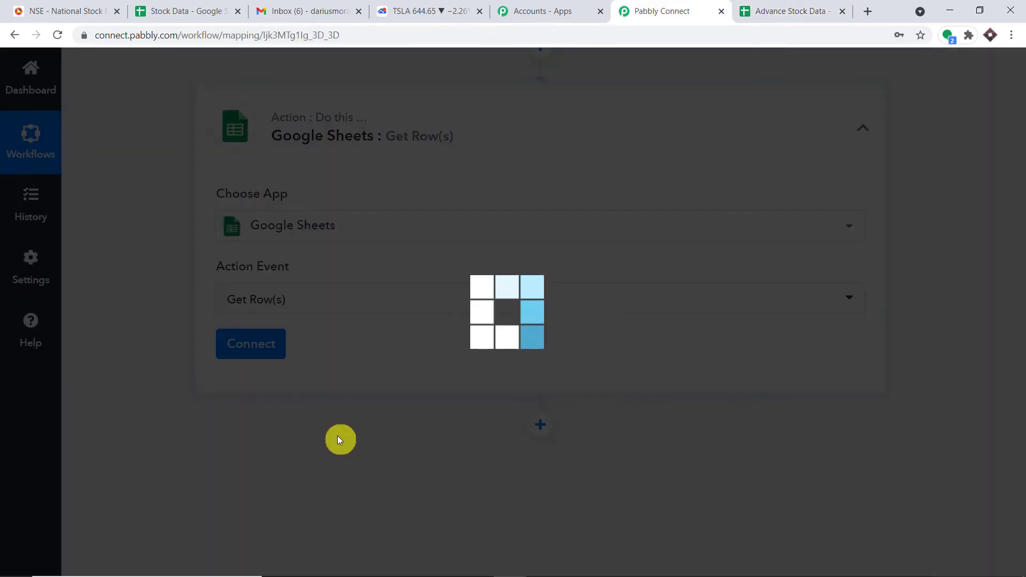
Add a new Google Sheets connection and launch the Google sign-in window
{"action": "left_click", "coordinate": [252, 344]}
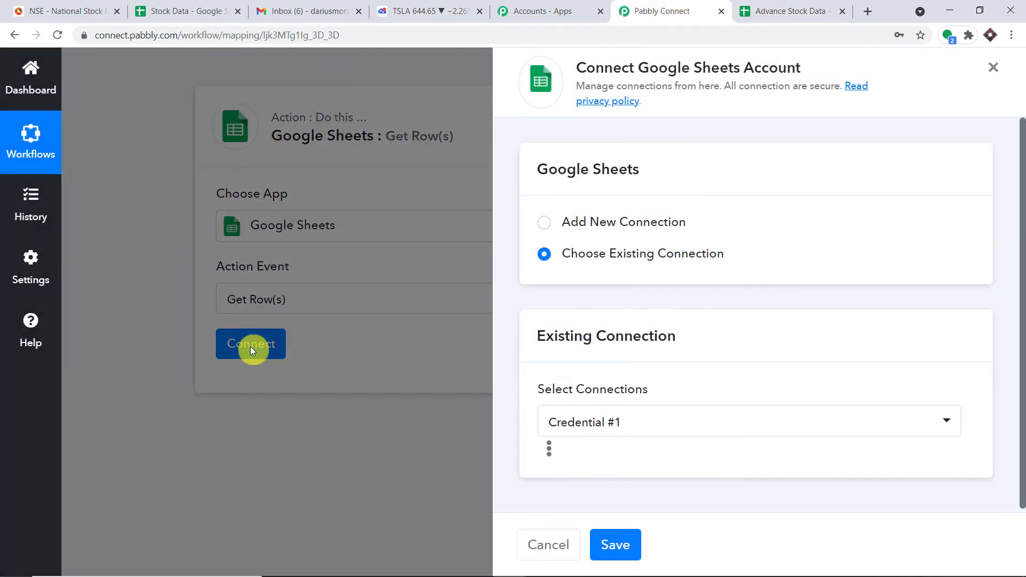
{"action": "left_click", "coordinate": [544, 222]}
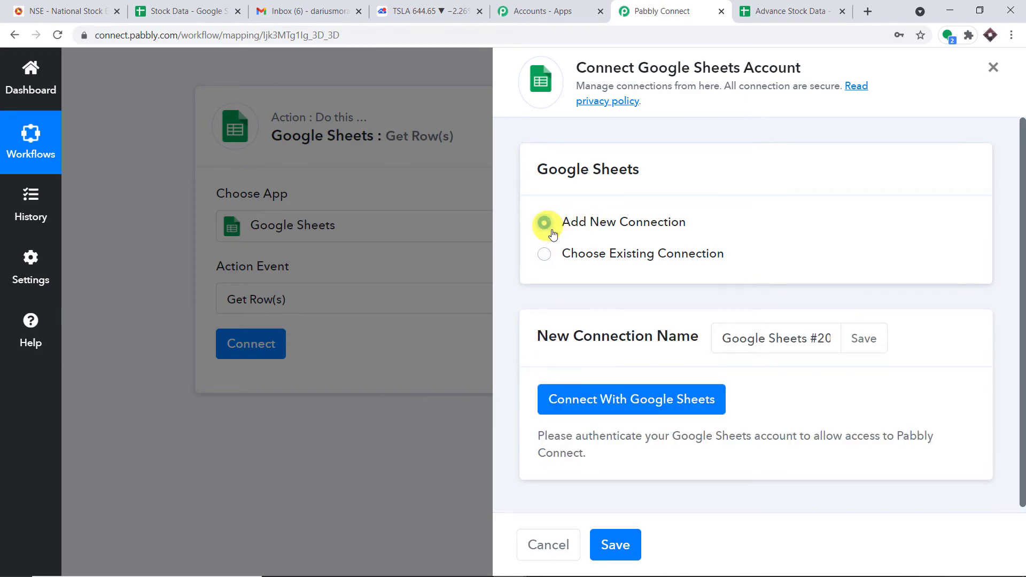
{"action": "left_click", "coordinate": [614, 407]}
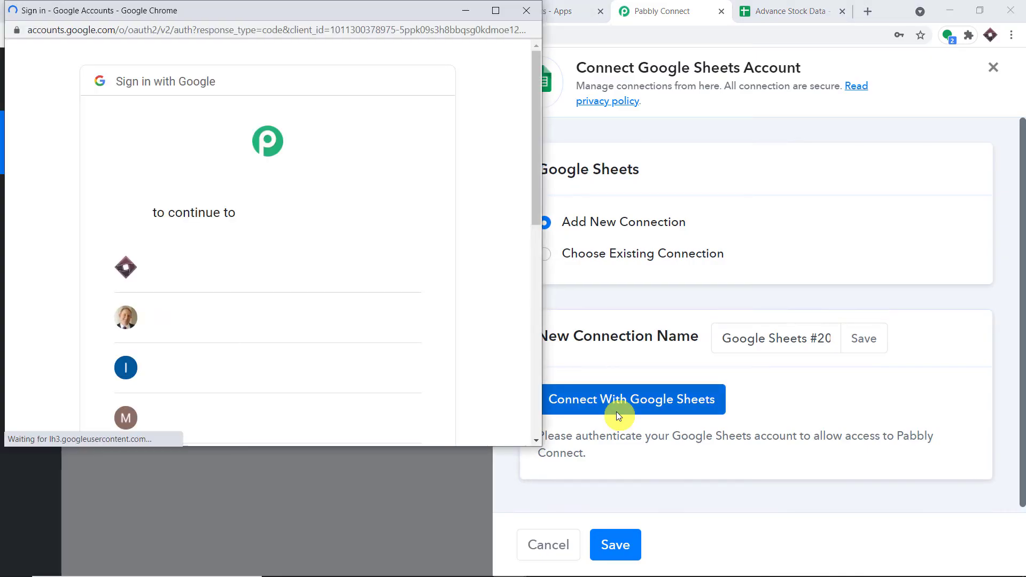
{"action": "left_click_drag", "start_coordinate": [376, 11], "coordinate": [944, 68]}
{"action": "scroll", "coordinate": [713, 394], "scroll_direction": "down", "scroll_amount": 2}
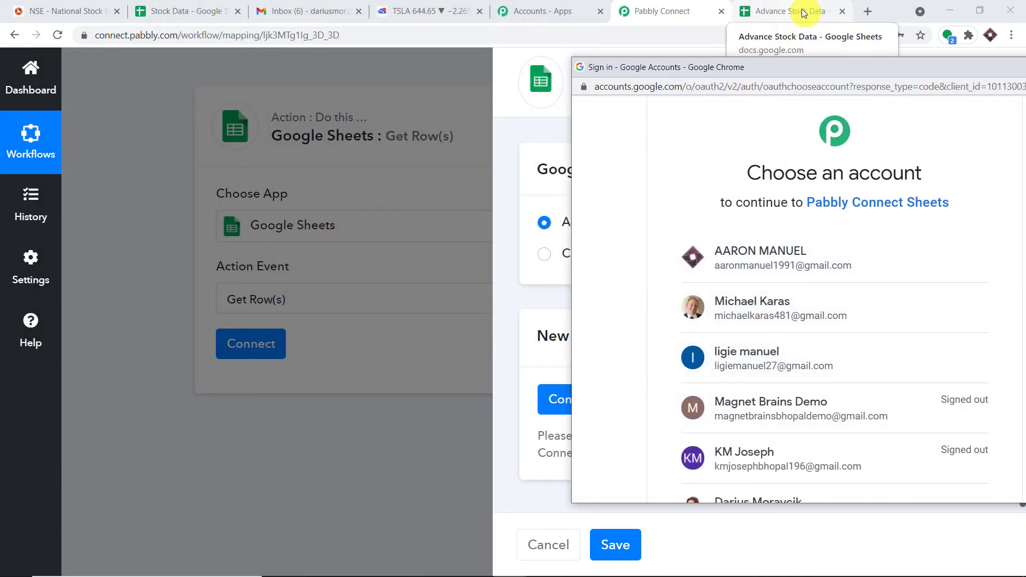
Sign in with the first Google account and allow Pabbly Connect access to Google Sheets
{"action": "left_click", "coordinate": [776, 267]}
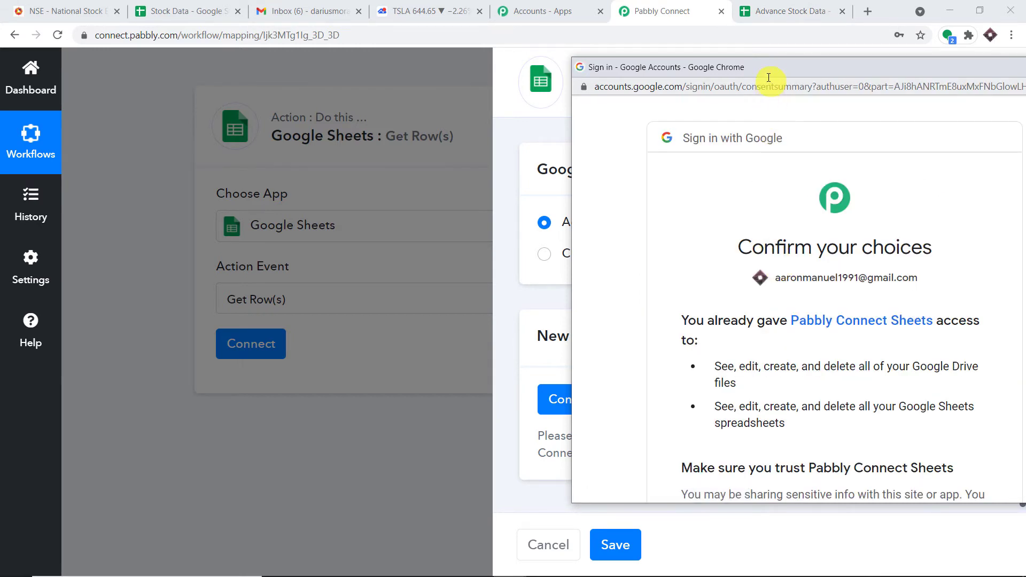
{"action": "left_click_drag", "start_coordinate": [769, 78], "coordinate": [562, 20]}
{"action": "scroll", "coordinate": [650, 170], "scroll_direction": "down", "scroll_amount": 5}
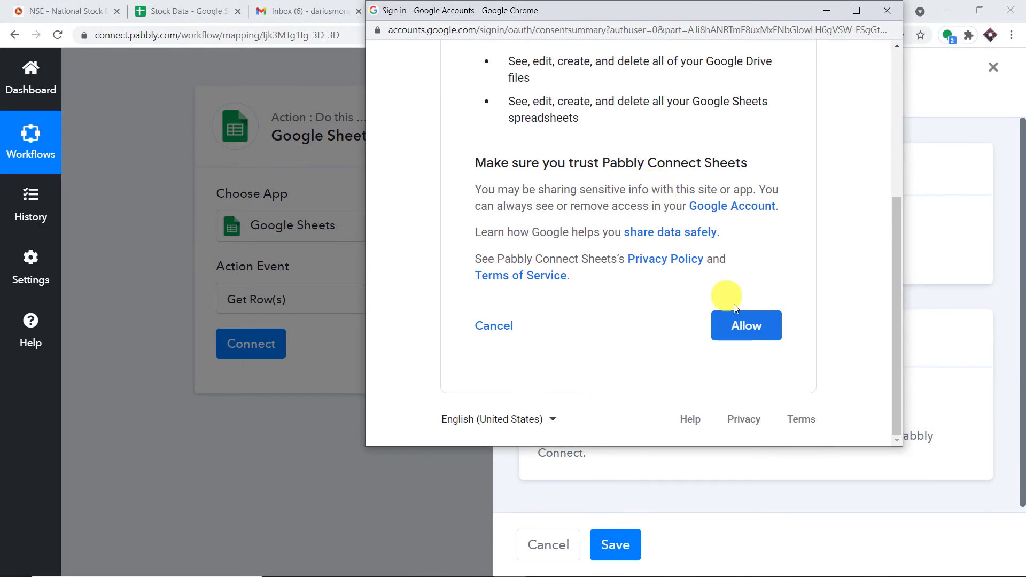
{"action": "left_click", "coordinate": [748, 331]}
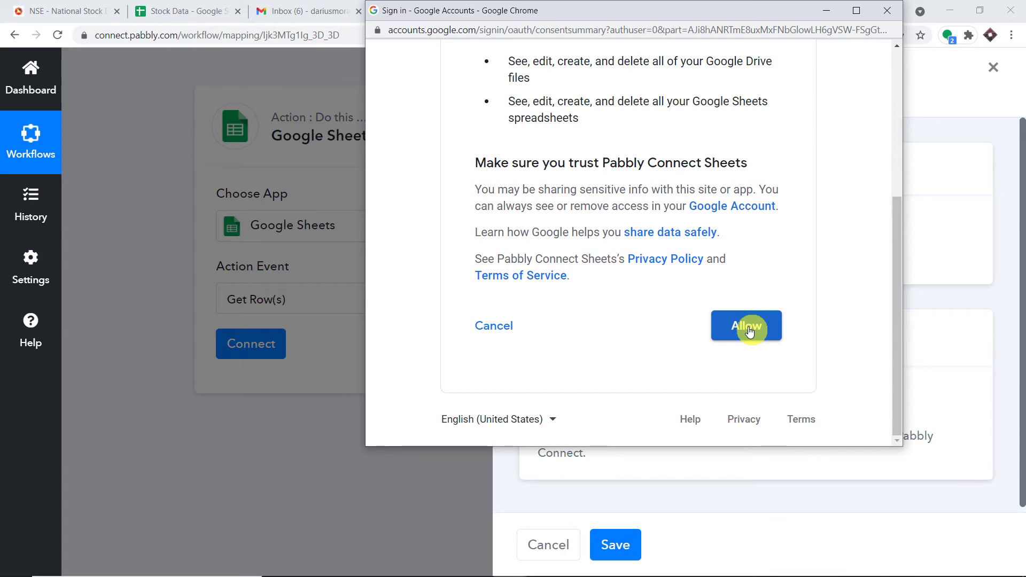
{"action": "left_click", "coordinate": [750, 330]}
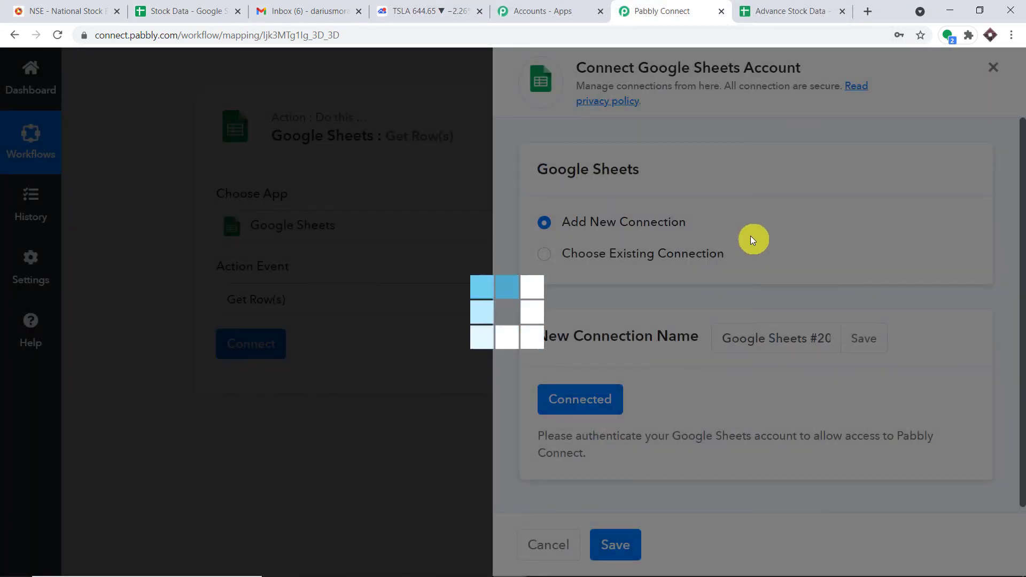
{"action": "scroll", "coordinate": [751, 239], "scroll_direction": "down", "scroll_amount": 5}
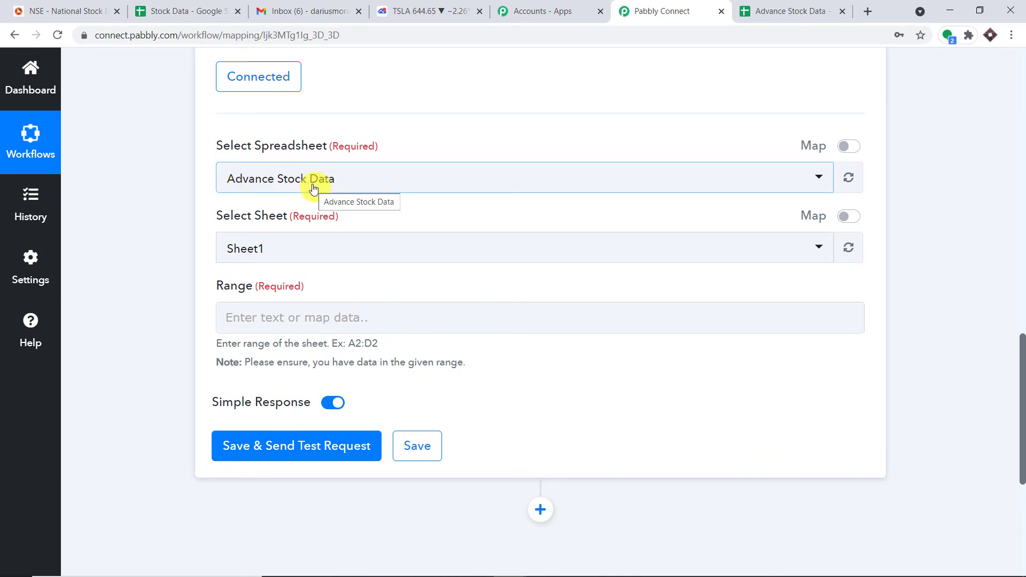
Point the Get Row(s) step at the Advance Stock Data spreadsheet
{"action": "left_click", "coordinate": [195, 9]}
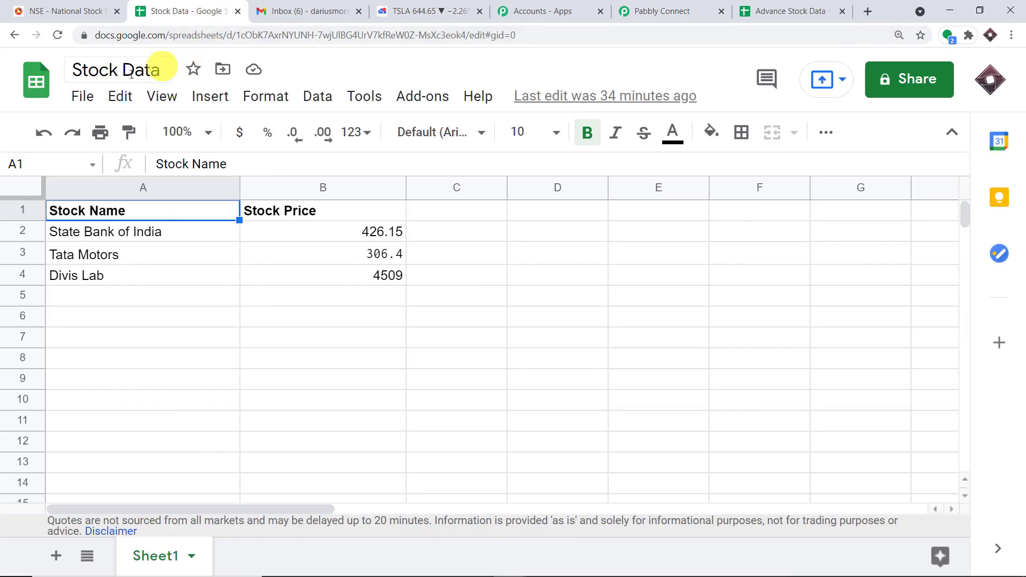
{"action": "left_click", "coordinate": [653, 12]}
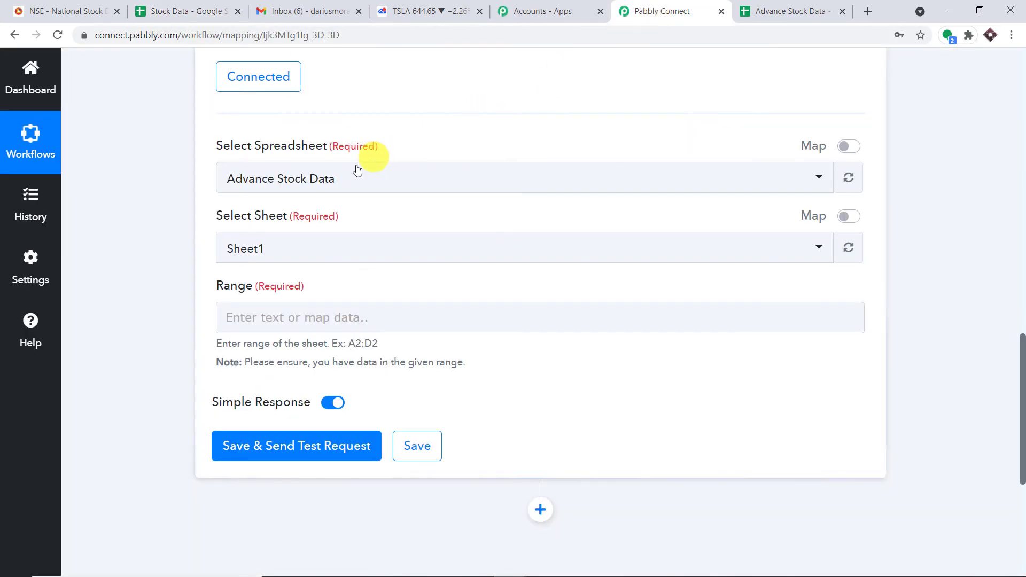
{"action": "left_click", "coordinate": [339, 182]}
{"action": "scroll", "coordinate": [396, 306], "scroll_direction": "down", "scroll_amount": 15}
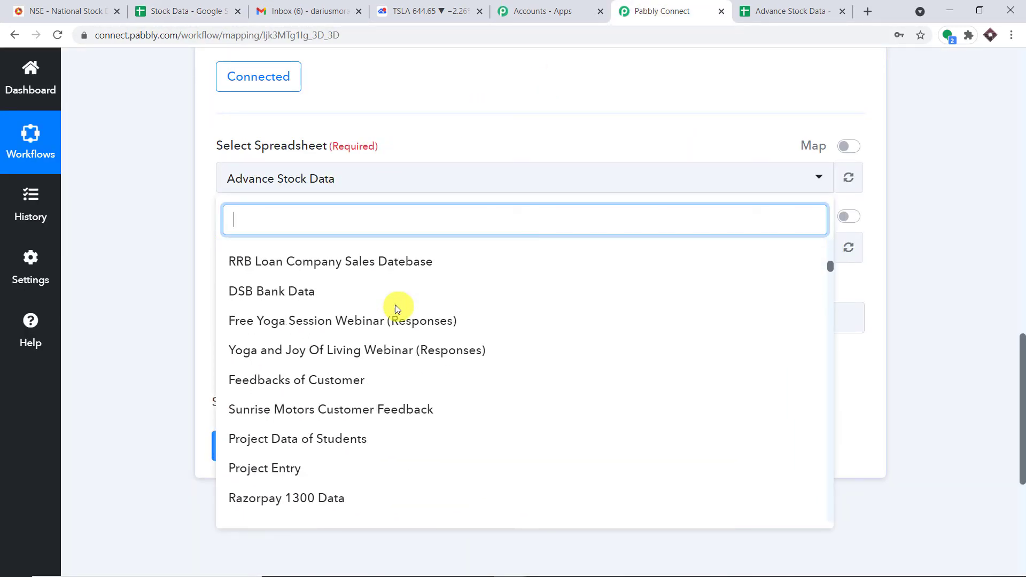
{"action": "scroll", "coordinate": [396, 308], "scroll_direction": "up", "scroll_amount": 15}
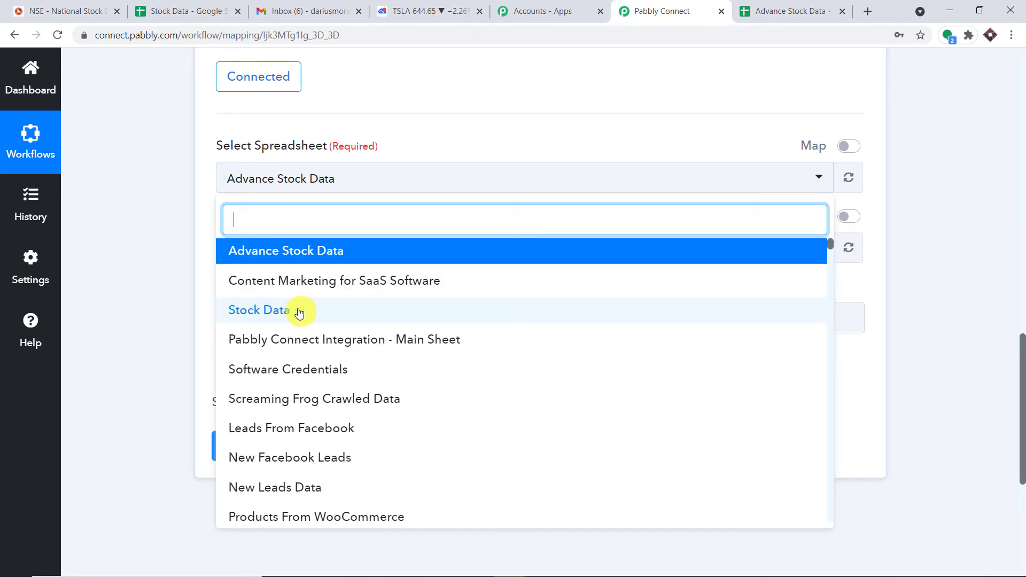
{"action": "left_click", "coordinate": [289, 255]}
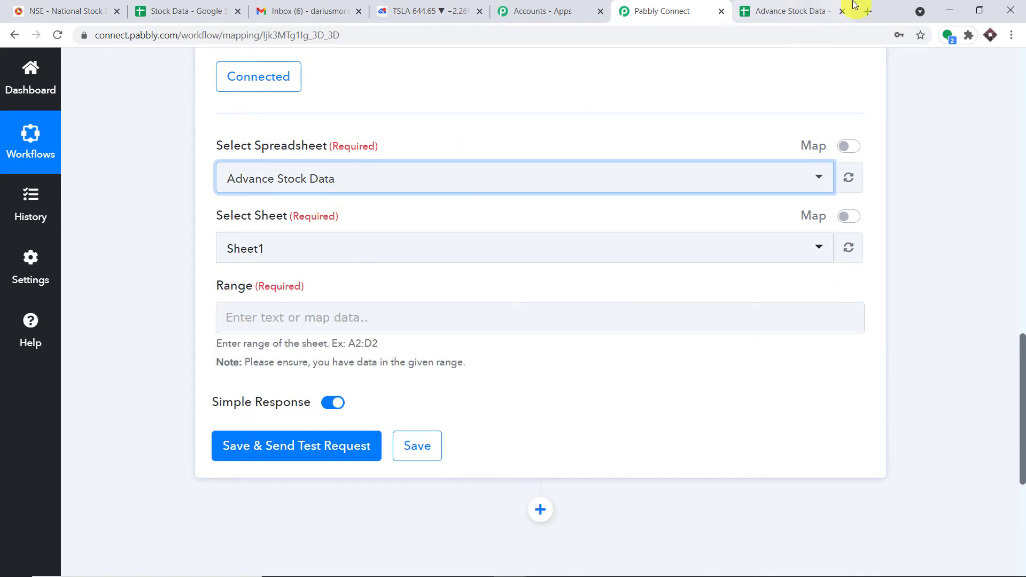
Check the Advance Stock Data spreadsheet to confirm Sheet1 holds the stock data
{"action": "left_click", "coordinate": [805, 7]}
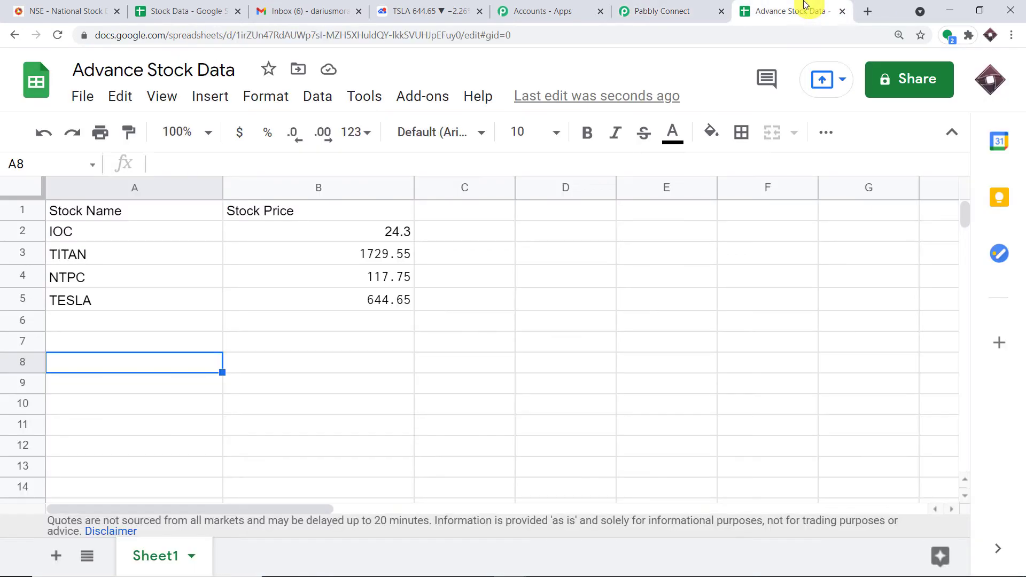
{"action": "left_click", "coordinate": [623, 8]}
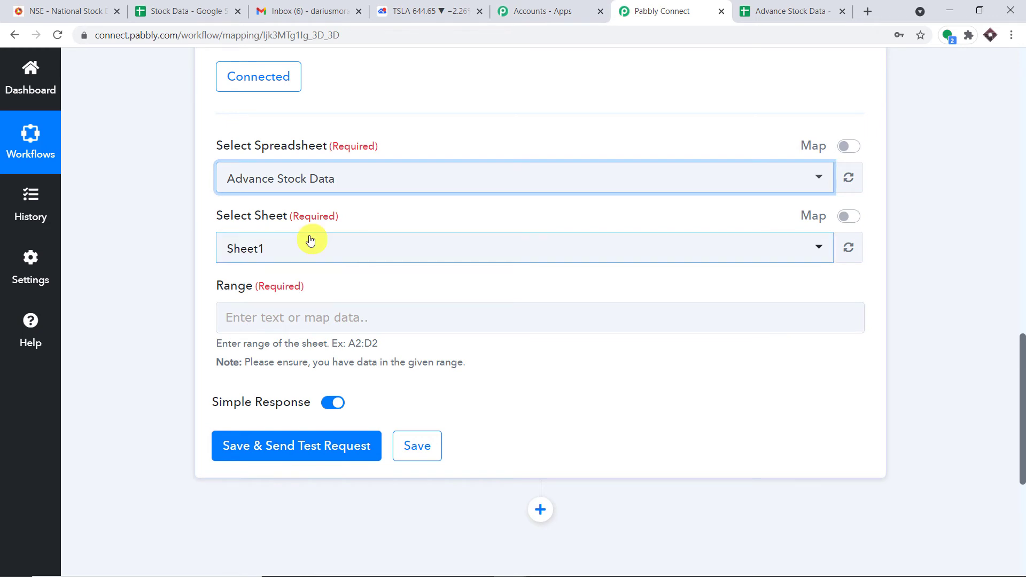
{"action": "left_click", "coordinate": [786, 11]}
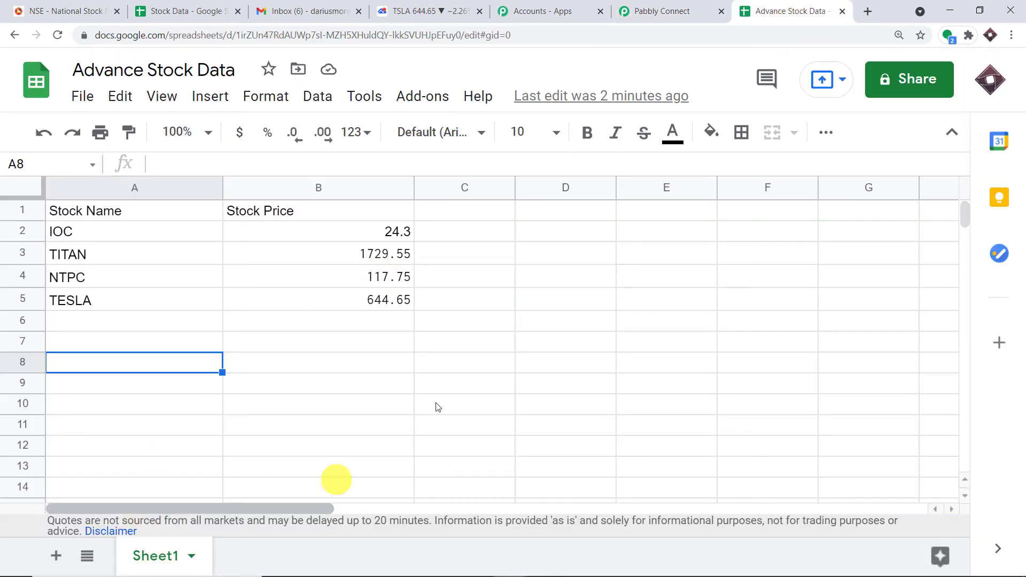
{"action": "left_click", "coordinate": [661, 7]}
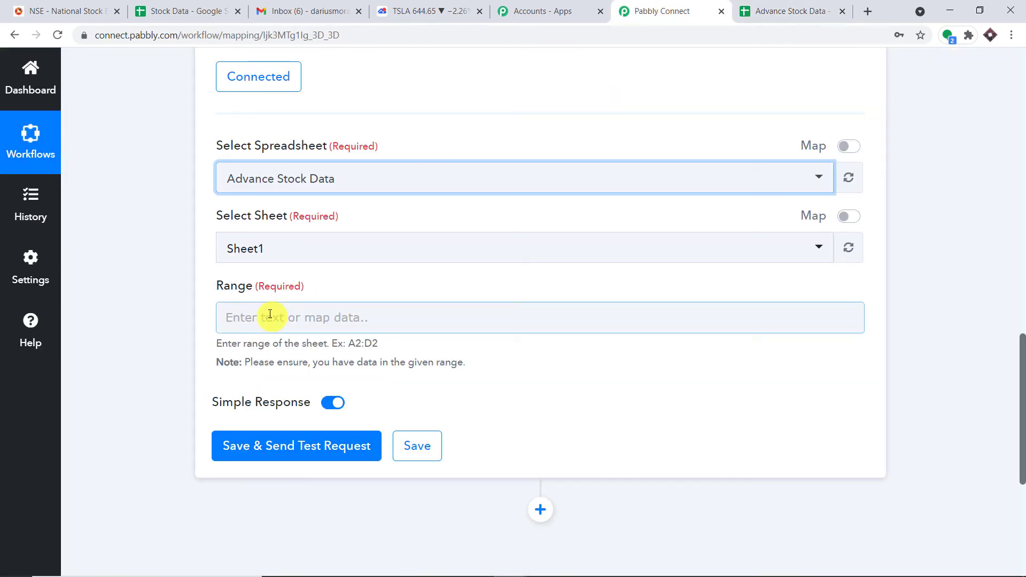
{"action": "left_click", "coordinate": [818, 11]}
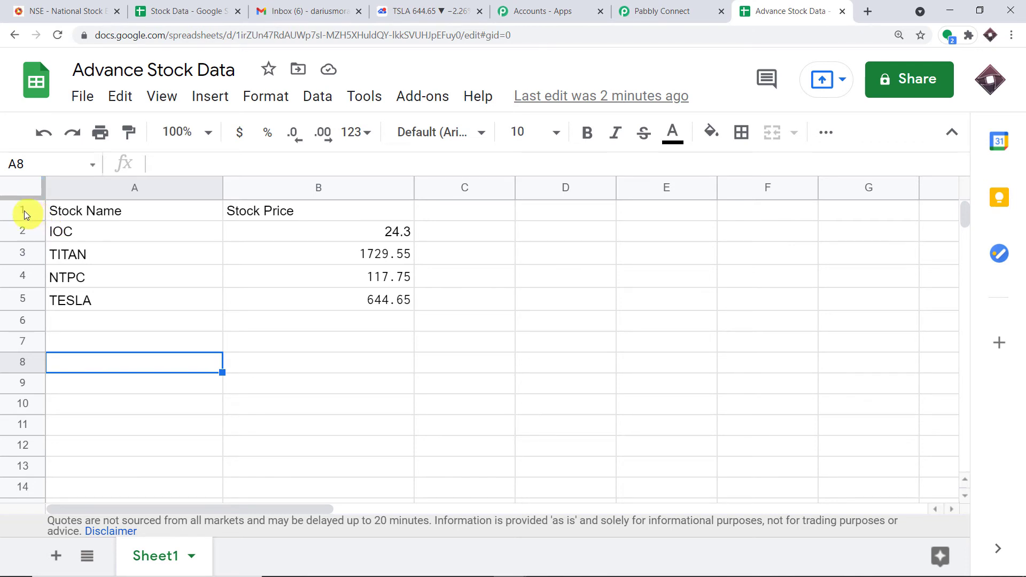
Copy the stock table range A1:B5 from the sheet into the step's Range field
{"action": "left_click_drag", "start_coordinate": [53, 212], "coordinate": [403, 300]}
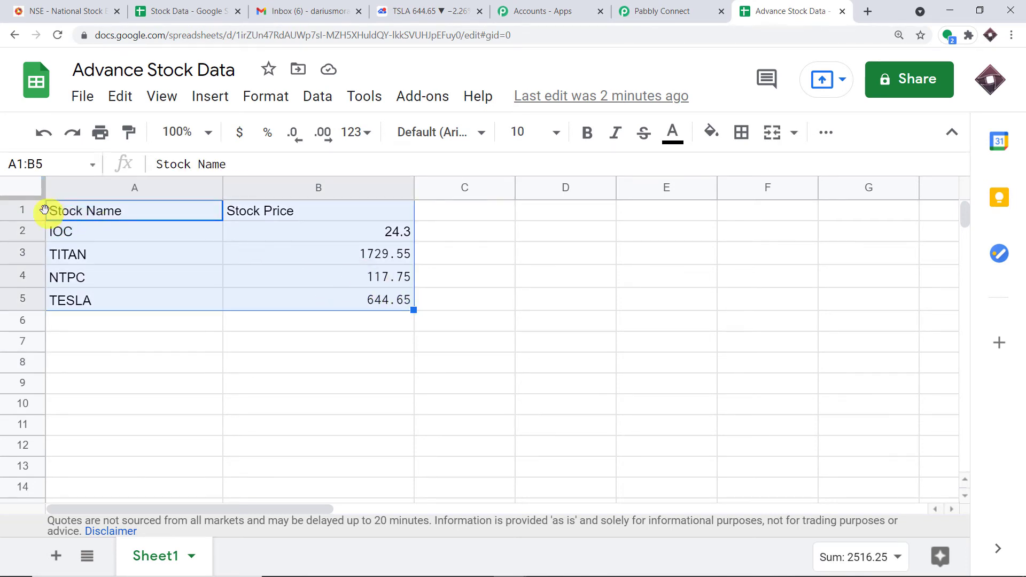
{"action": "left_click", "coordinate": [63, 162]}
{"action": "right_click", "coordinate": [25, 164]}
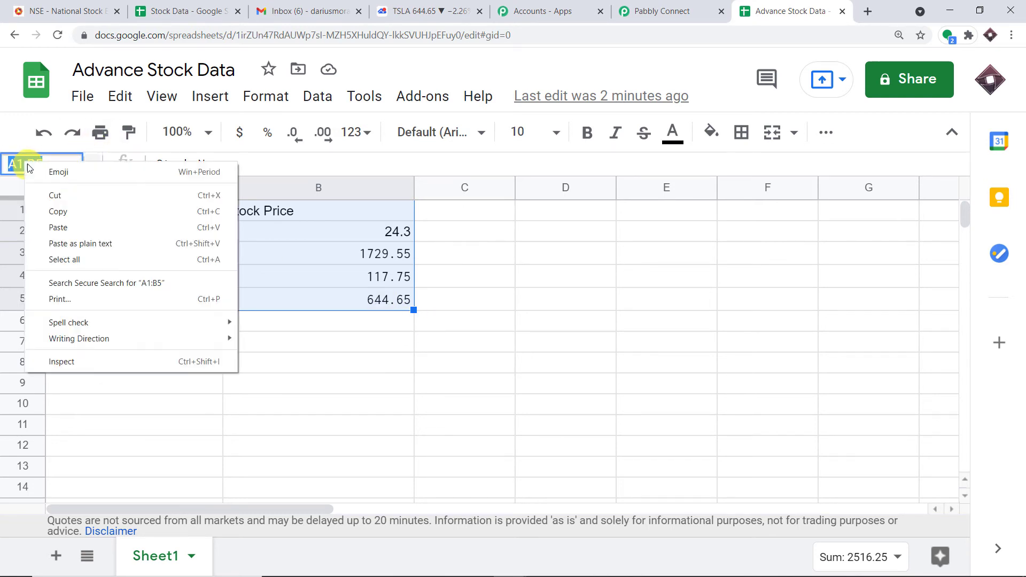
{"action": "left_click", "coordinate": [59, 212]}
{"action": "left_click", "coordinate": [660, 11]}
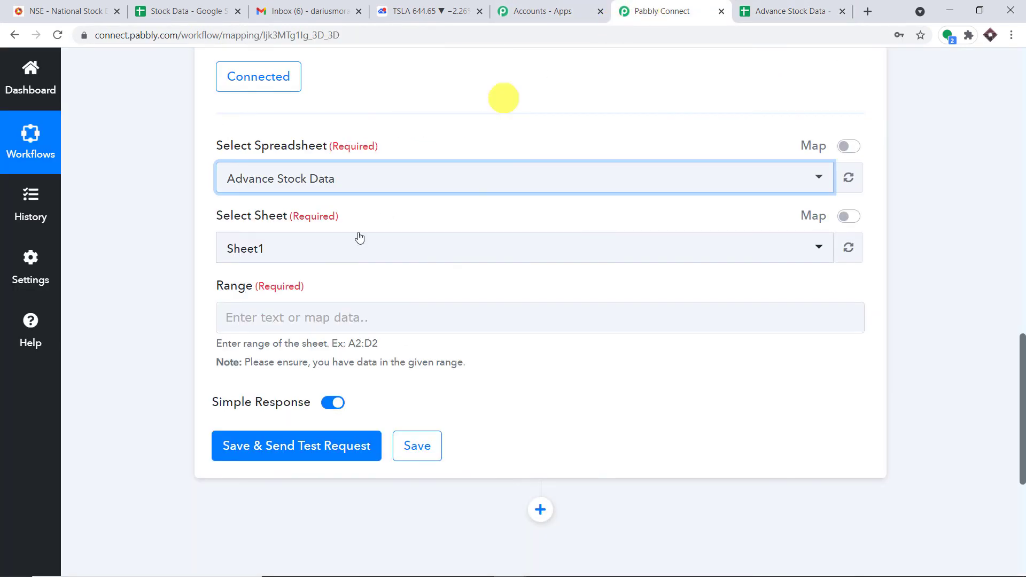
{"action": "left_click", "coordinate": [273, 311]}
{"action": "right_click", "coordinate": [273, 315]}
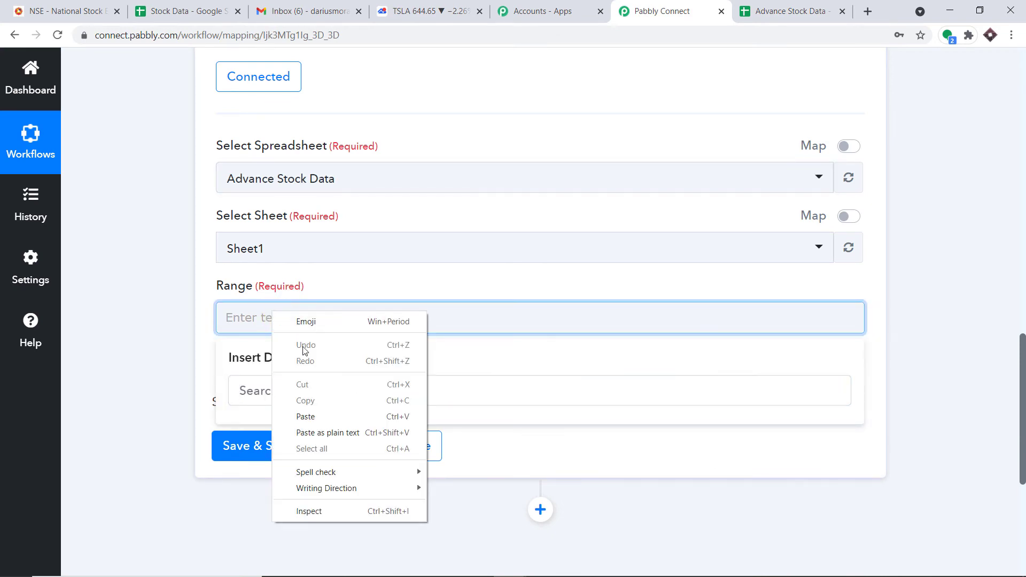
{"action": "left_click", "coordinate": [311, 415]}
{"action": "left_click", "coordinate": [937, 275]}
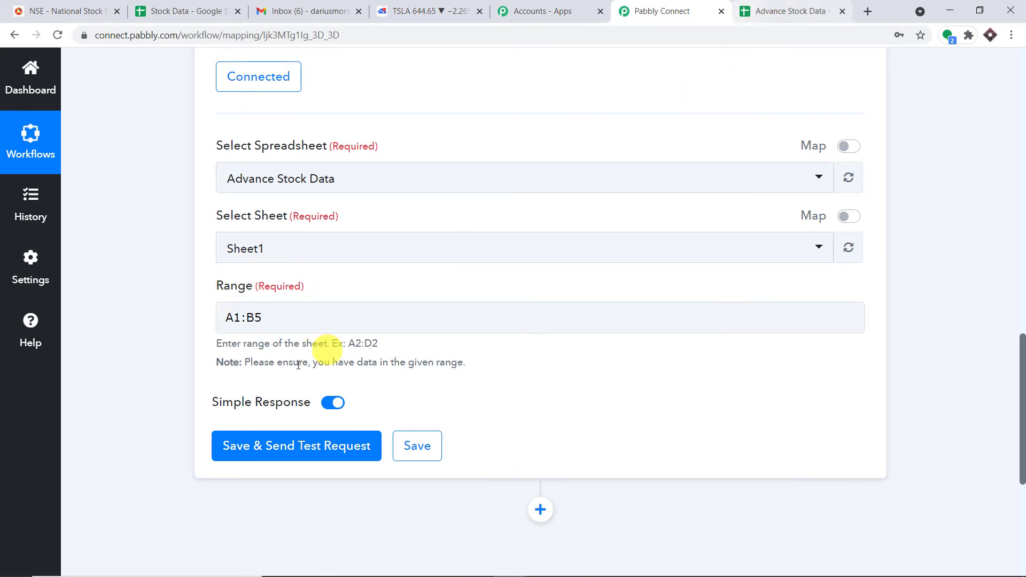
Save the Get Row(s) step and send a test request
{"action": "scroll", "coordinate": [287, 381], "scroll_direction": "down", "scroll_amount": 1}
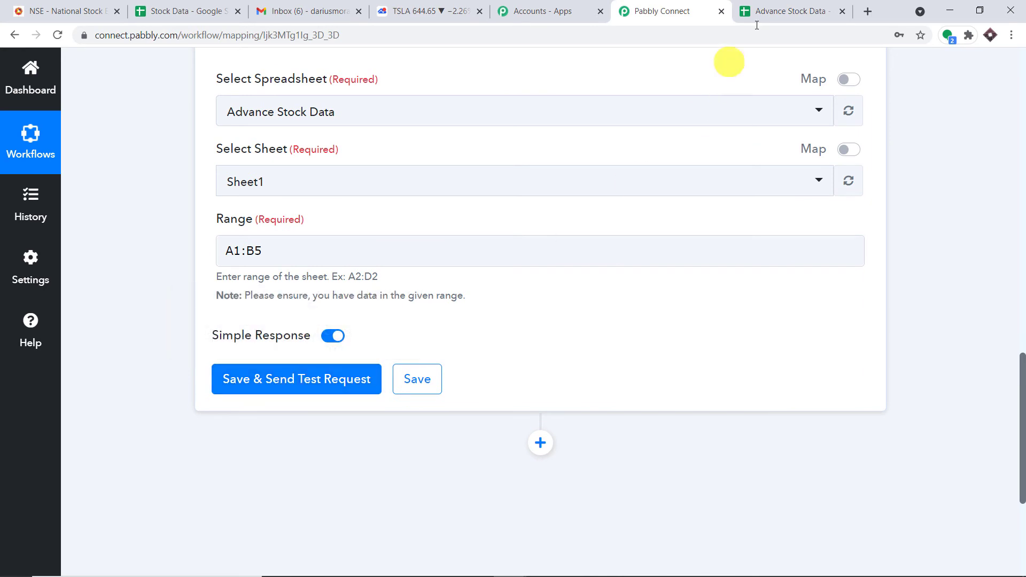
{"action": "left_click", "coordinate": [780, 11]}
{"action": "left_click", "coordinate": [647, 5]}
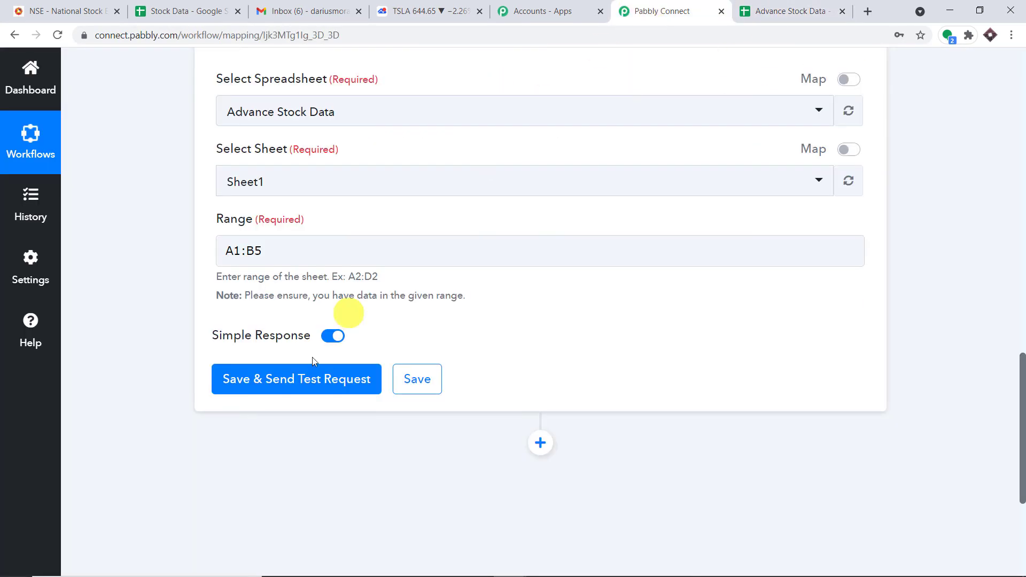
{"action": "left_click", "coordinate": [305, 380]}
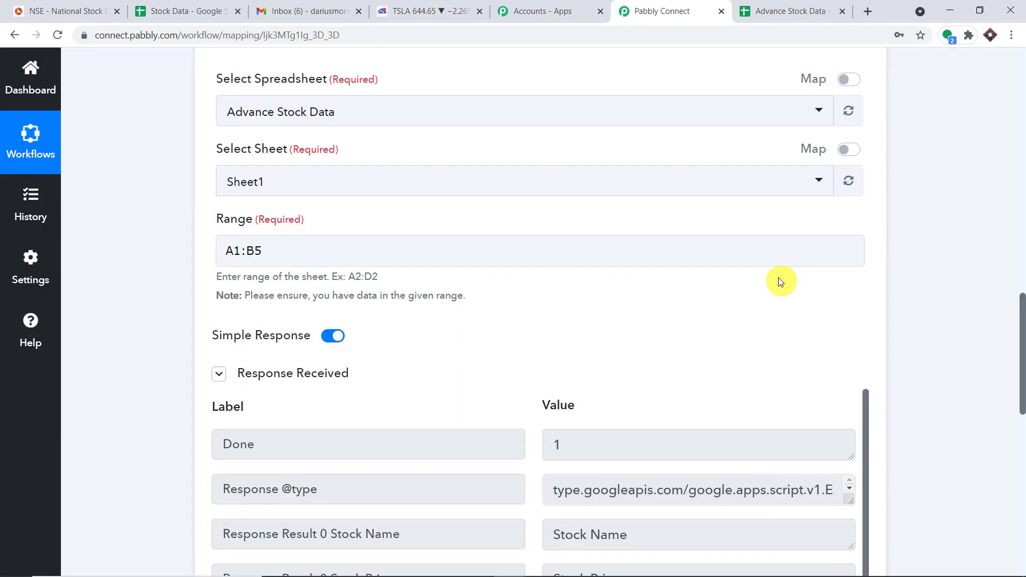
Inspect the test response's first rows: IOC at 24.3 and TITAN at 1729.55
{"action": "scroll", "coordinate": [784, 284], "scroll_direction": "down", "scroll_amount": 6}
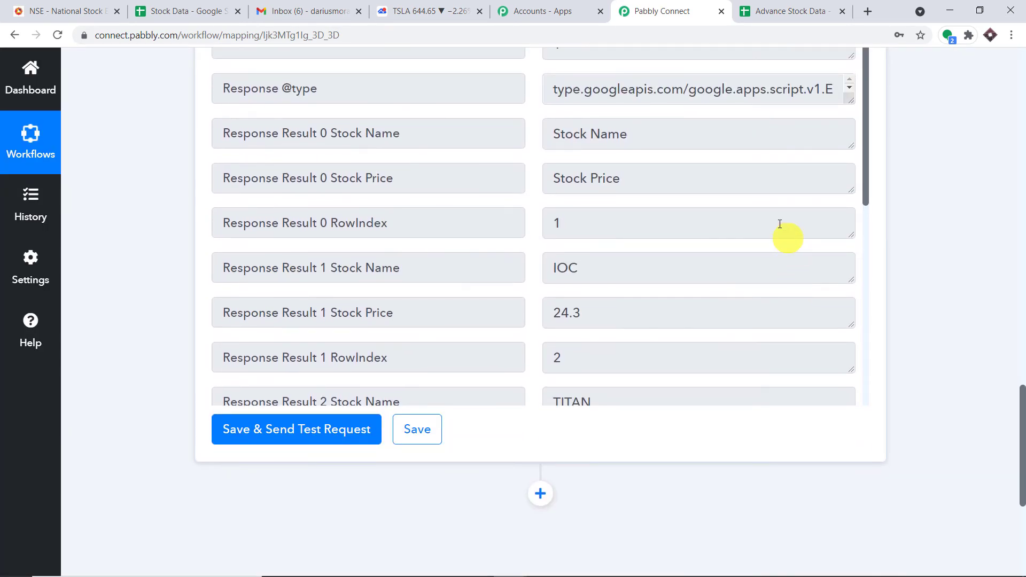
{"action": "scroll", "coordinate": [590, 230], "scroll_direction": "down", "scroll_amount": 1}
{"action": "left_click_drag", "start_coordinate": [607, 208], "coordinate": [544, 207]}
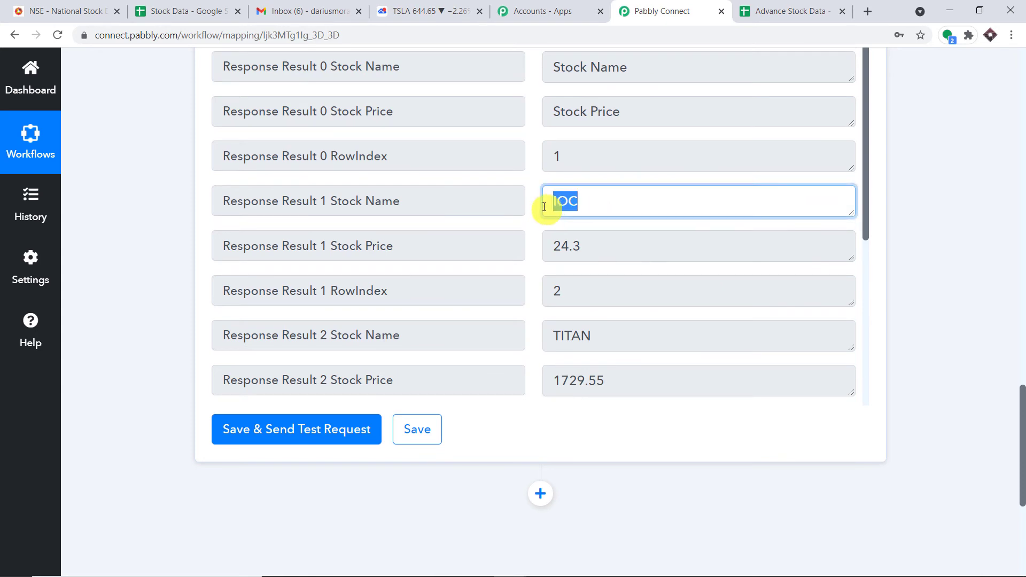
{"action": "left_click_drag", "start_coordinate": [596, 252], "coordinate": [531, 249]}
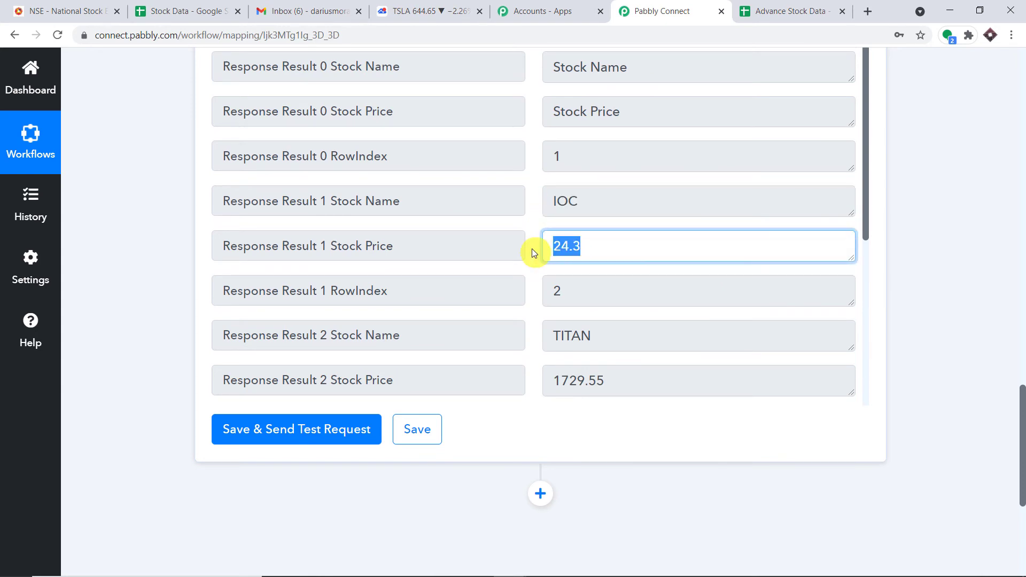
{"action": "scroll", "coordinate": [599, 247], "scroll_direction": "down", "scroll_amount": 2}
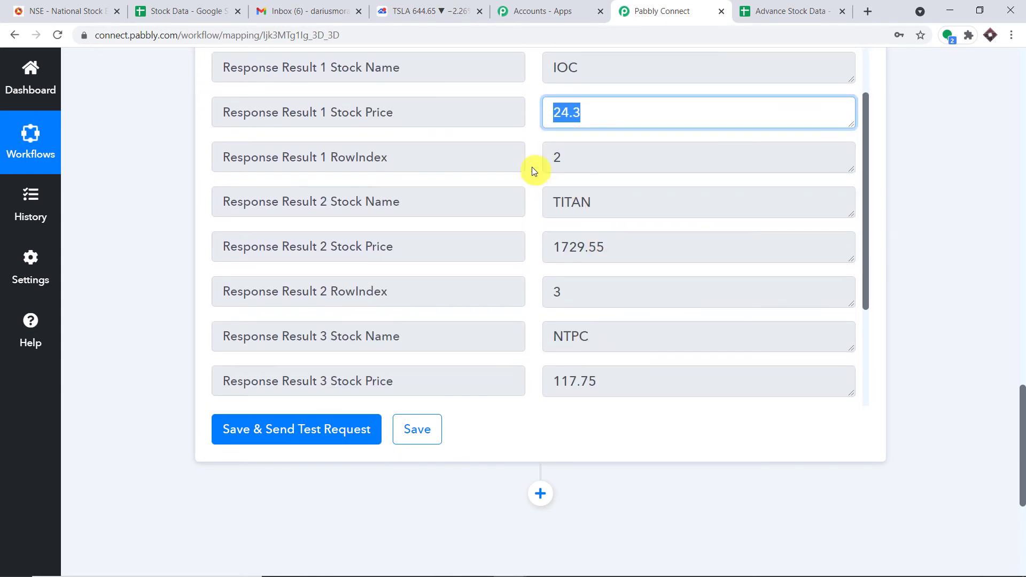
{"action": "left_click_drag", "start_coordinate": [604, 201], "coordinate": [474, 202]}
{"action": "left_click_drag", "start_coordinate": [614, 235], "coordinate": [502, 248]}
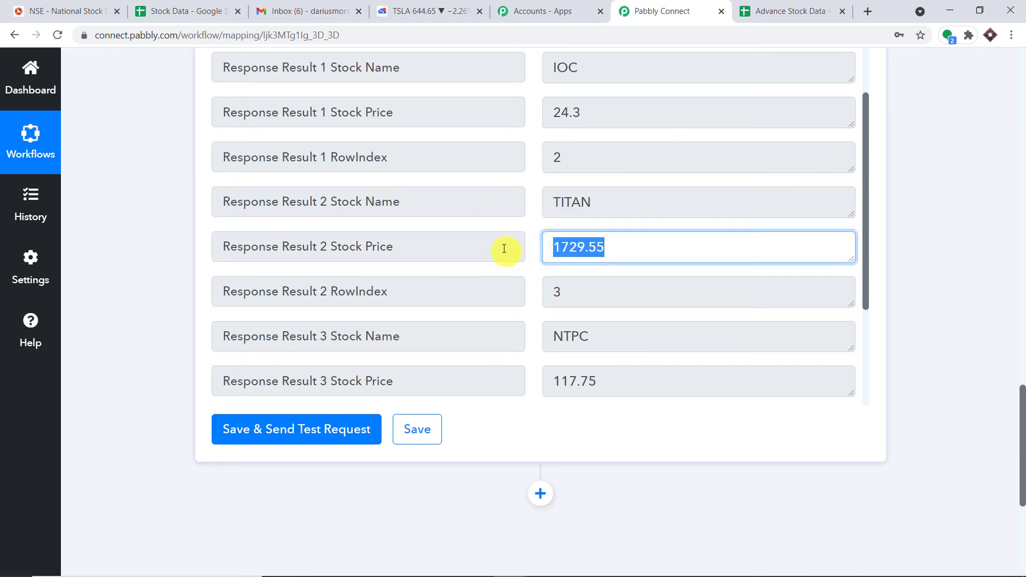
Review the remaining rows, NTPC at 117.75 and TESLA at 644.65, down to + Add step
{"action": "scroll", "coordinate": [648, 233], "scroll_direction": "down", "scroll_amount": 1}
{"action": "scroll", "coordinate": [648, 233], "scroll_direction": "down", "scroll_amount": 2}
{"action": "left_click_drag", "start_coordinate": [619, 202], "coordinate": [527, 220]}
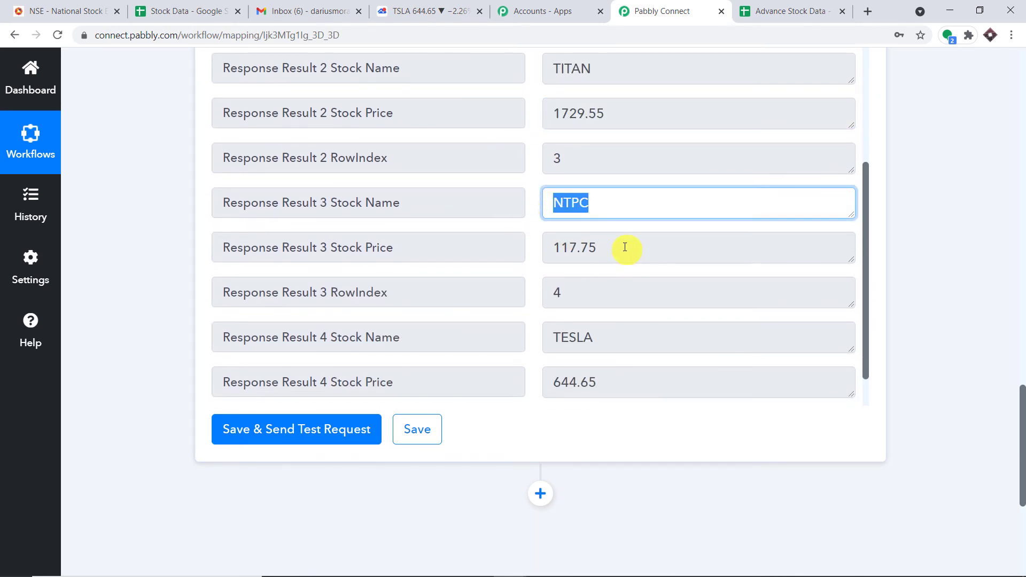
{"action": "left_click_drag", "start_coordinate": [626, 248], "coordinate": [518, 289]}
{"action": "scroll", "coordinate": [601, 264], "scroll_direction": "down", "scroll_amount": 1}
{"action": "left_click_drag", "start_coordinate": [613, 287], "coordinate": [414, 287]}
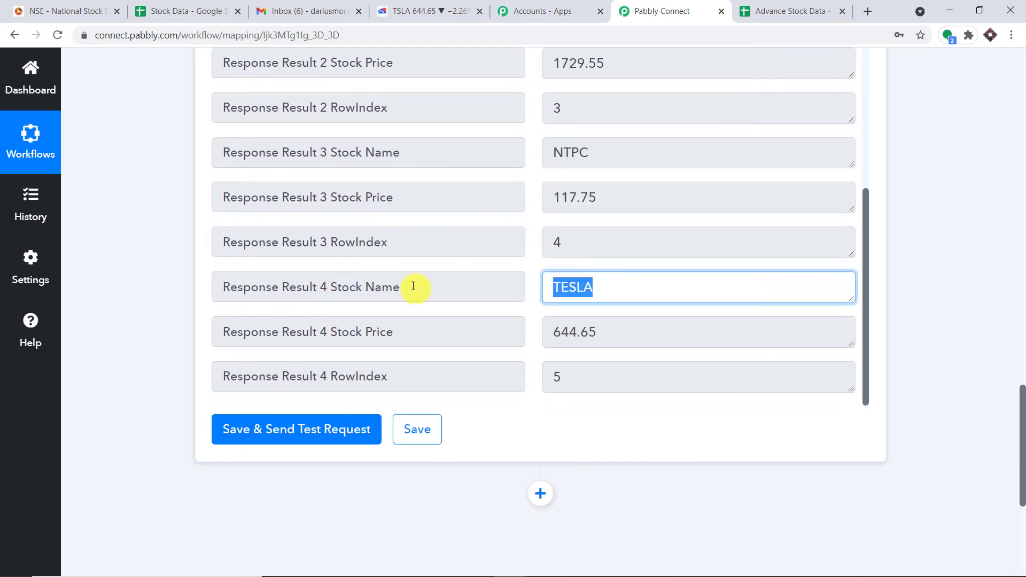
{"action": "left_click_drag", "start_coordinate": [623, 332], "coordinate": [167, 309]}
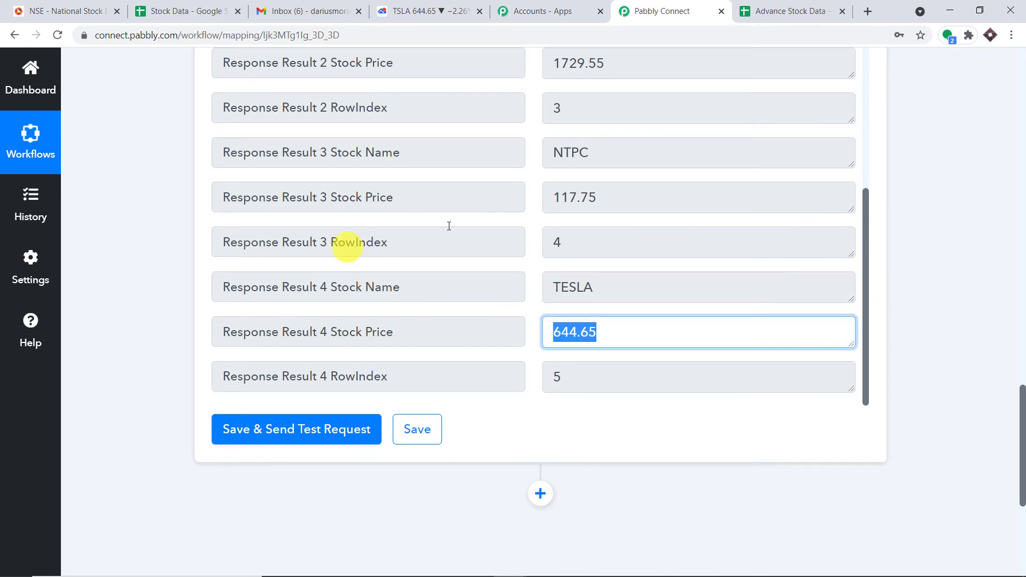
{"action": "scroll", "coordinate": [598, 192], "scroll_direction": "up", "scroll_amount": 3}
{"action": "scroll", "coordinate": [600, 245], "scroll_direction": "up", "scroll_amount": 1}
{"action": "scroll", "coordinate": [640, 347], "scroll_direction": "down", "scroll_amount": 6}
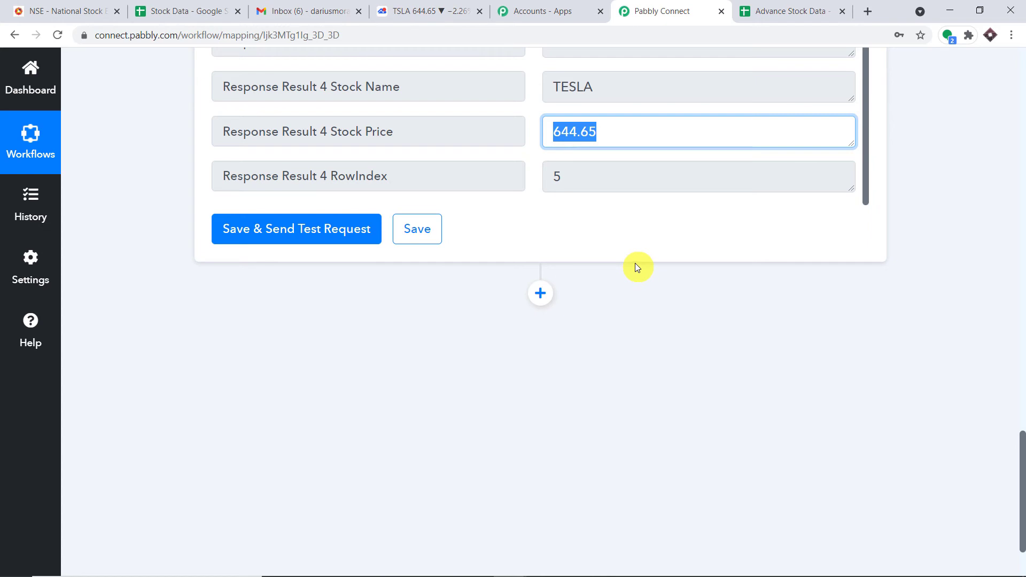
{"action": "scroll", "coordinate": [637, 258], "scroll_direction": "down", "scroll_amount": 2}
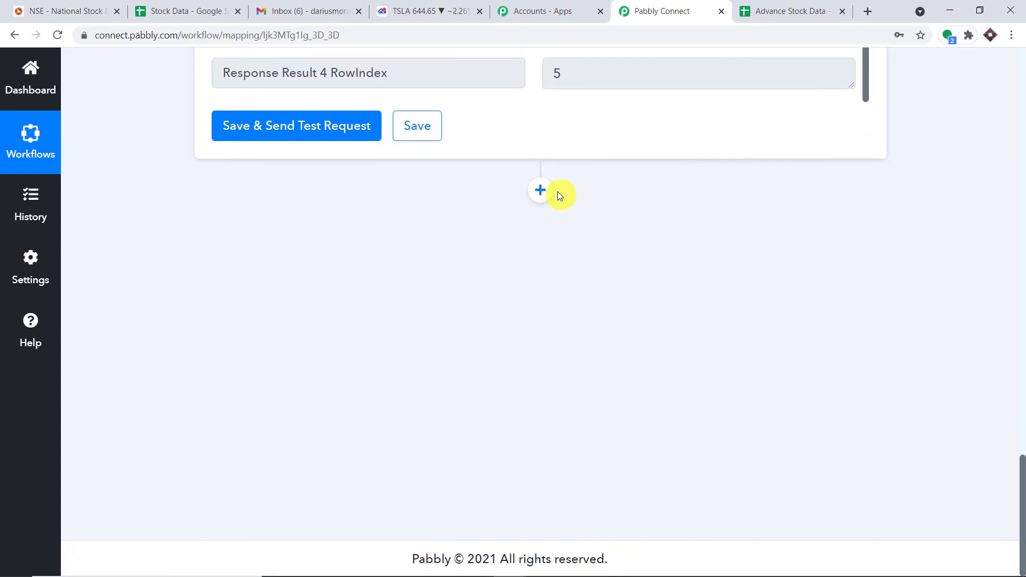
Add a Gmail action step with the Send an Email event and start a new account connection
{"action": "left_click", "coordinate": [552, 193]}
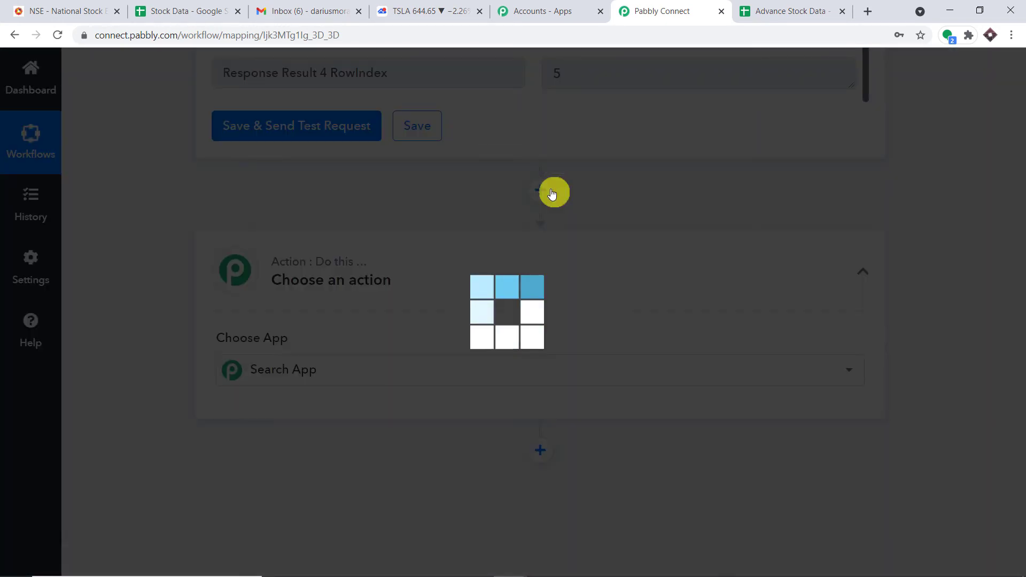
{"action": "scroll", "coordinate": [419, 315], "scroll_direction": "down", "scroll_amount": 3}
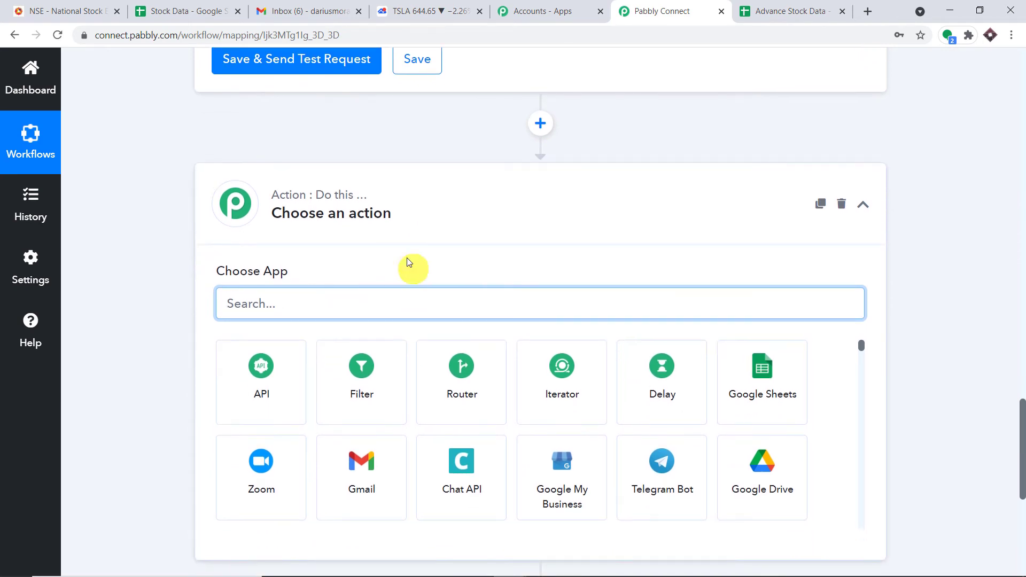
{"action": "left_click", "coordinate": [377, 342]}
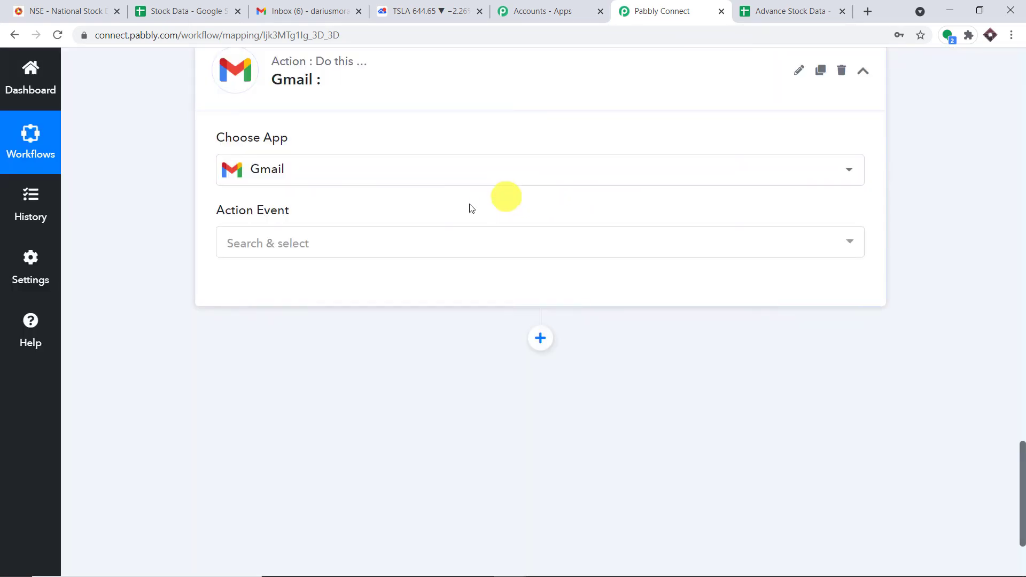
{"action": "left_click", "coordinate": [298, 245]}
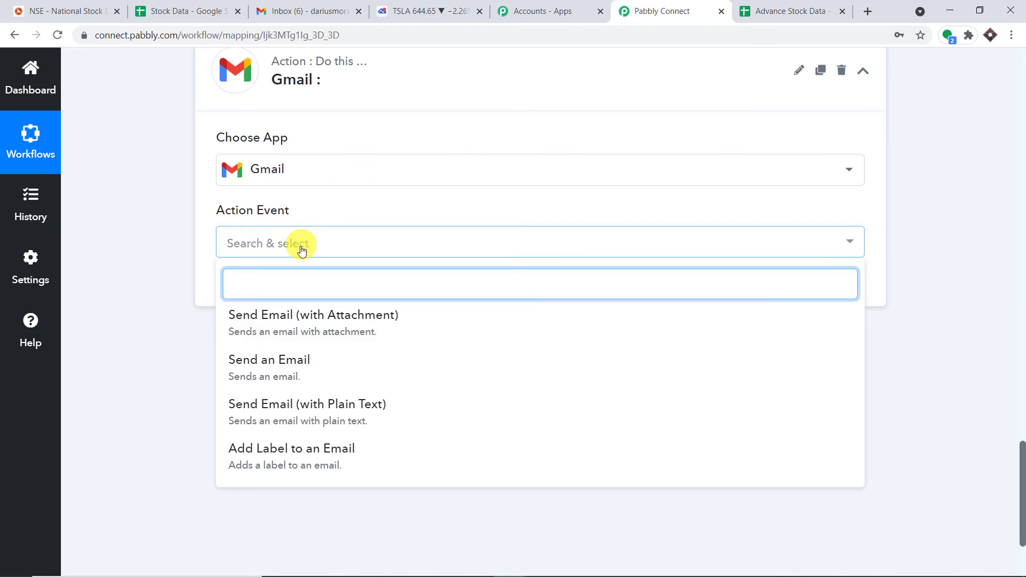
{"action": "left_click", "coordinate": [305, 359]}
{"action": "left_click", "coordinate": [259, 287]}
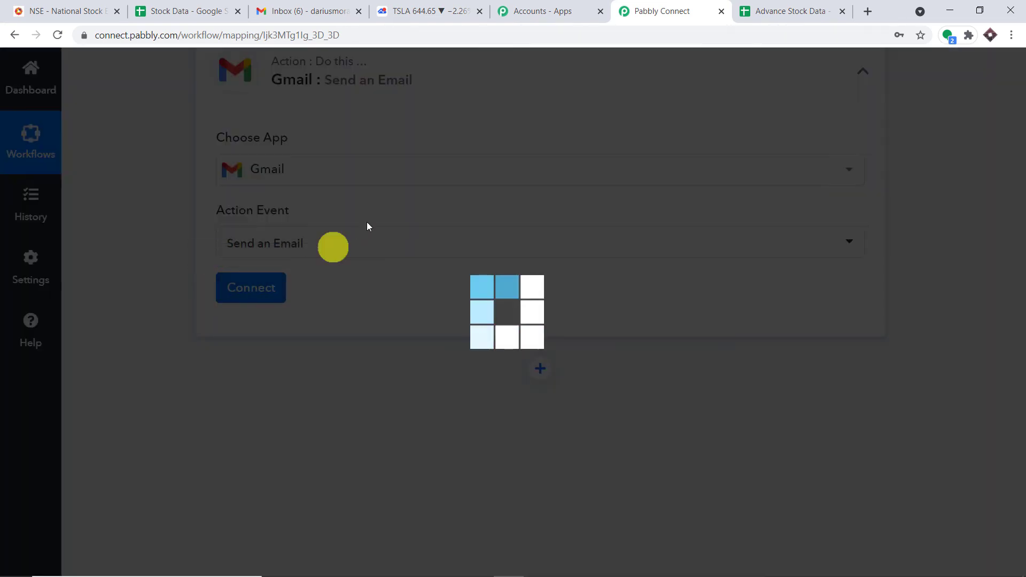
{"action": "left_click", "coordinate": [544, 227]}
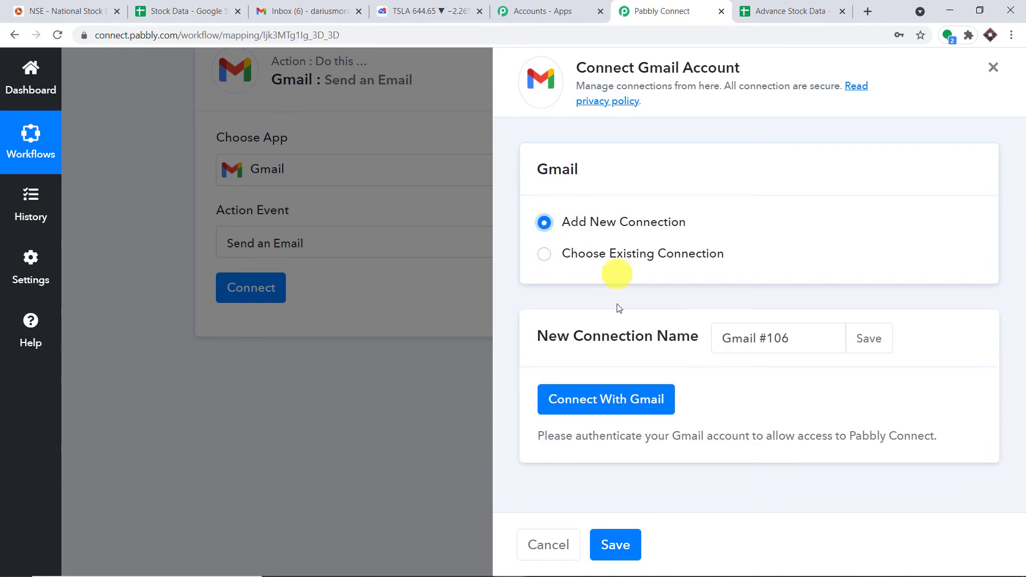
Authorize Pabbly Connect with the sending Google account, then move to the Recipient Name field
{"action": "left_click", "coordinate": [606, 400]}
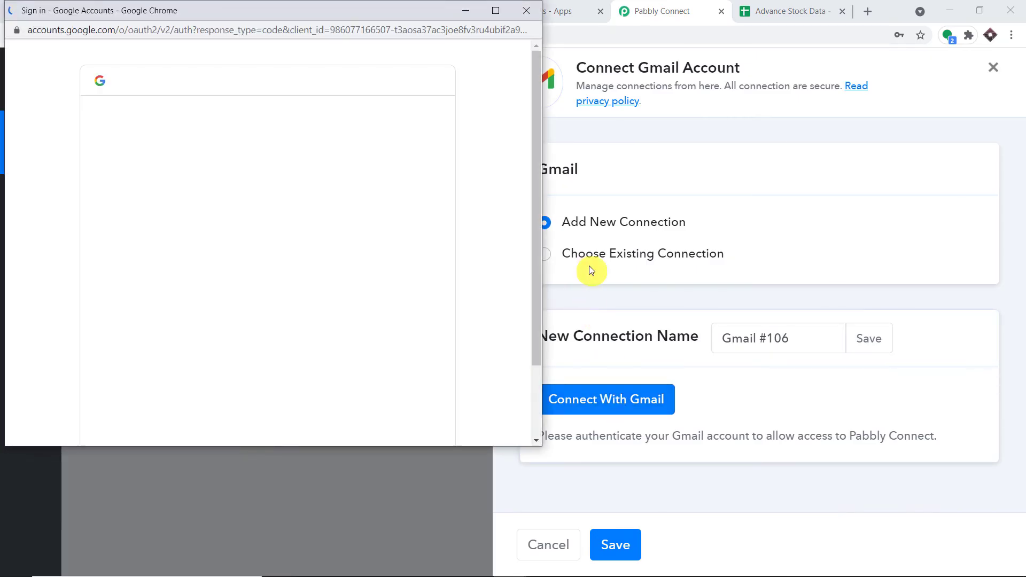
{"action": "scroll", "coordinate": [350, 207], "scroll_direction": "down", "scroll_amount": 9}
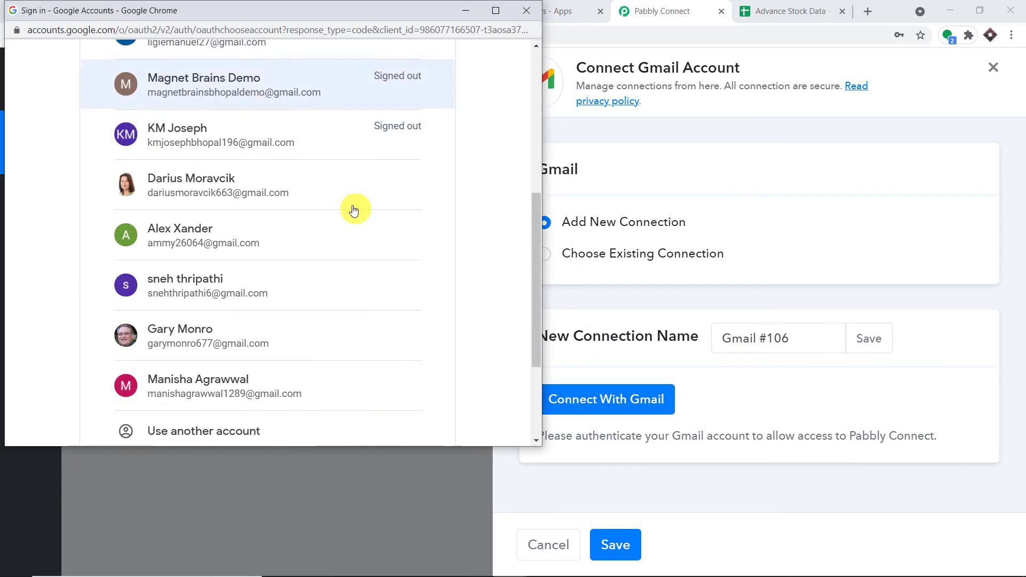
{"action": "scroll", "coordinate": [350, 207], "scroll_direction": "up", "scroll_amount": 9}
{"action": "left_click", "coordinate": [195, 273]}
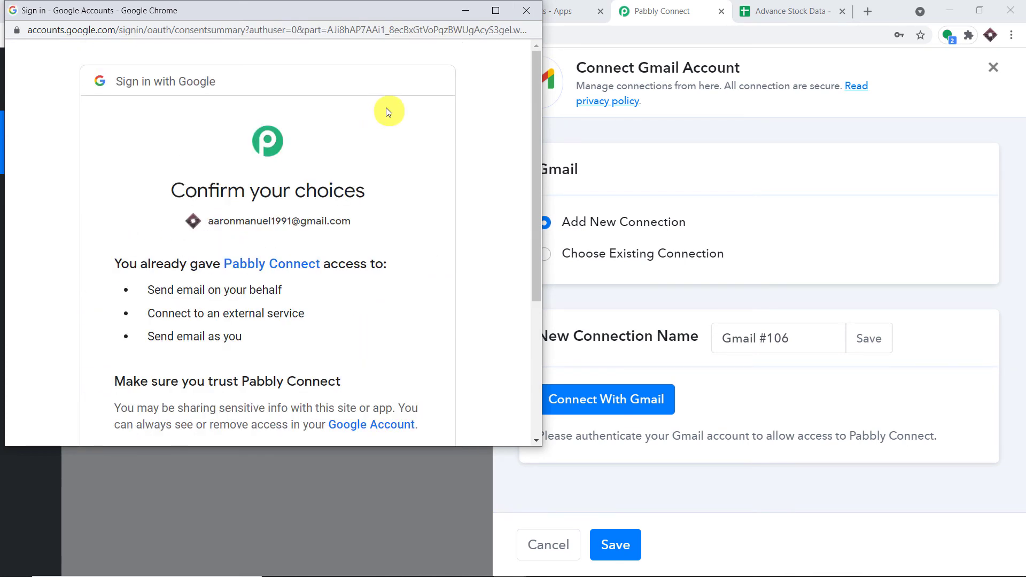
{"action": "scroll", "coordinate": [378, 236], "scroll_direction": "down", "scroll_amount": 3}
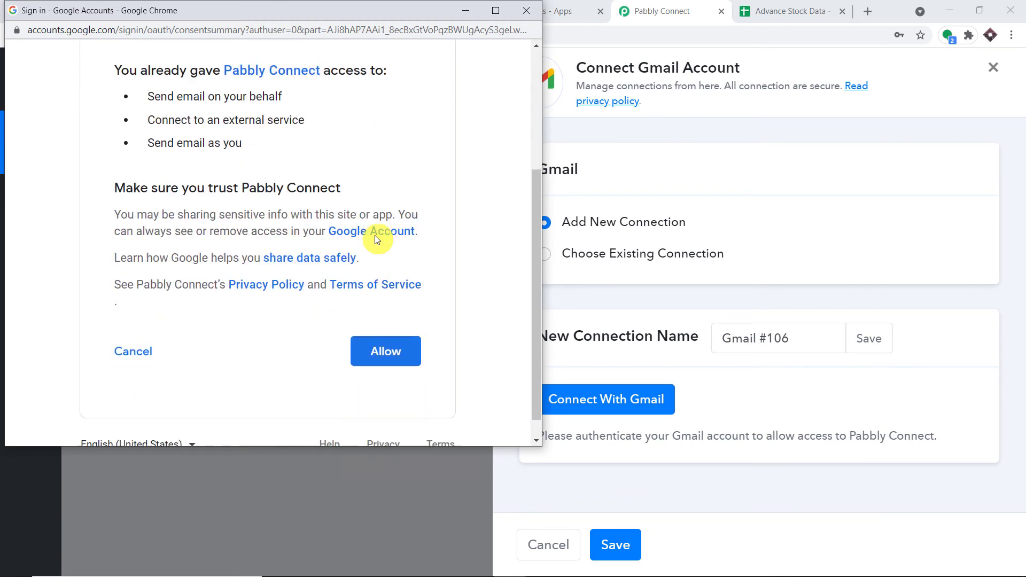
{"action": "left_click", "coordinate": [401, 349]}
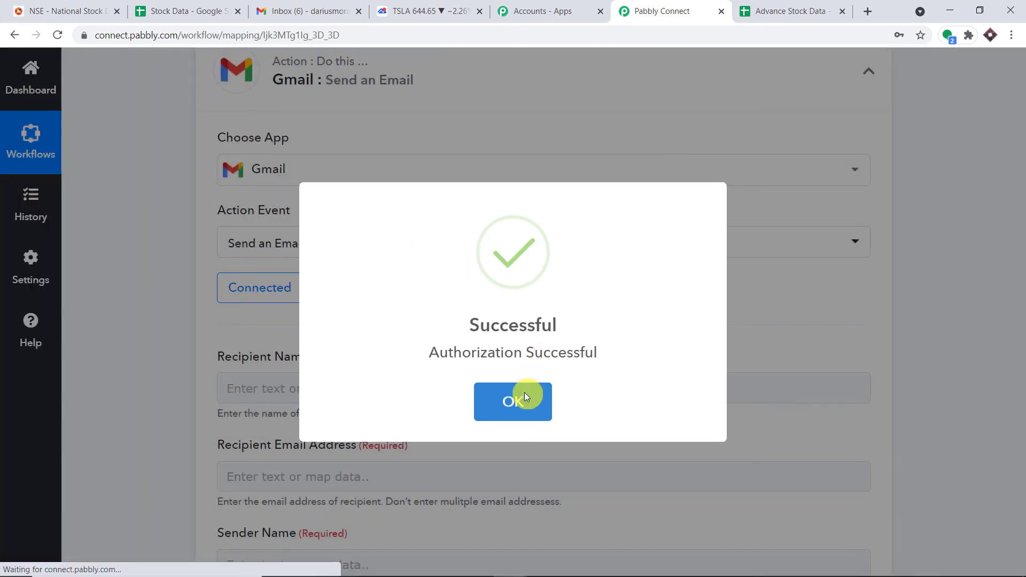
{"action": "left_click", "coordinate": [525, 395]}
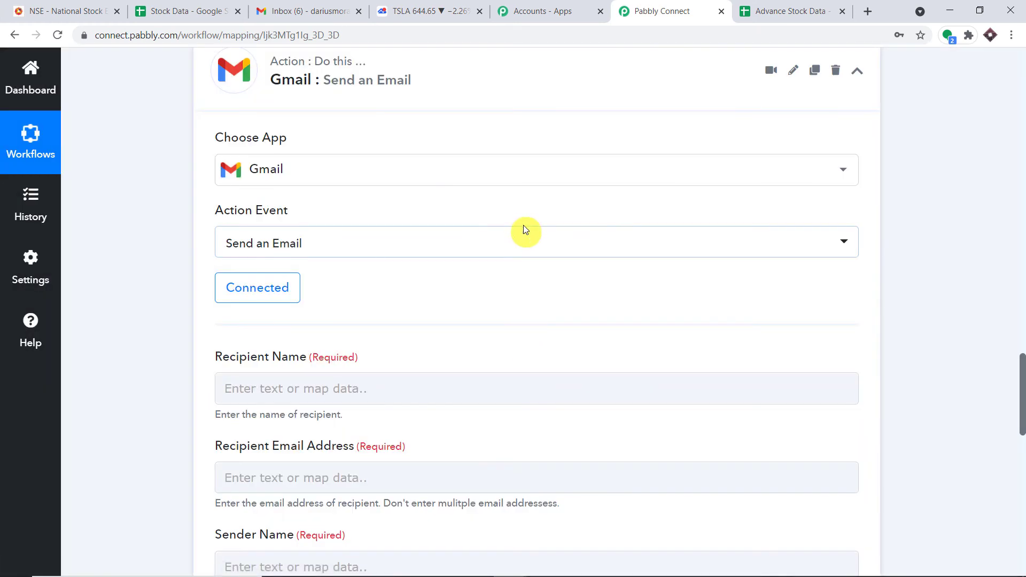
{"action": "scroll", "coordinate": [523, 229], "scroll_direction": "down", "scroll_amount": 3}
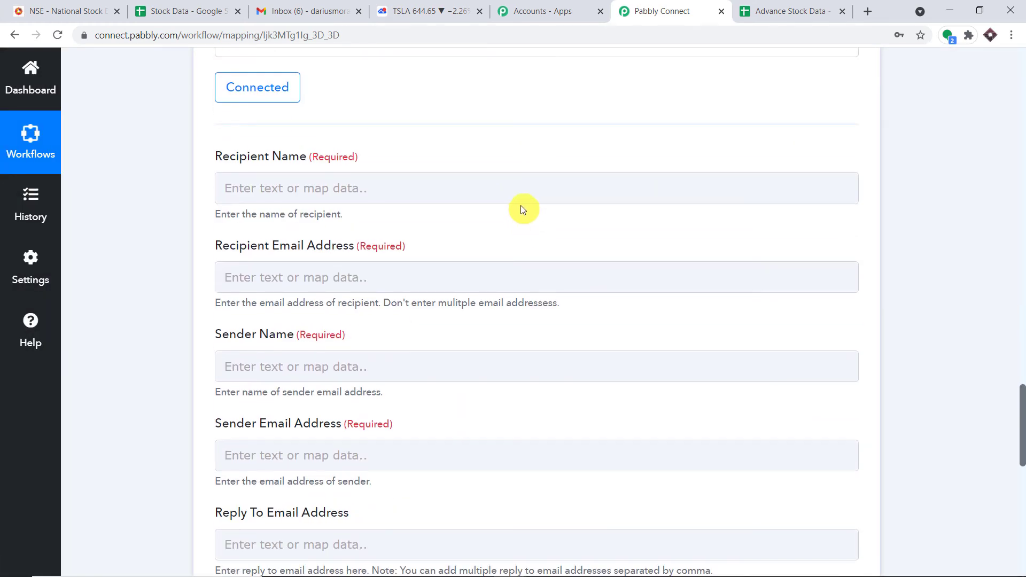
{"action": "left_click", "coordinate": [522, 203]}
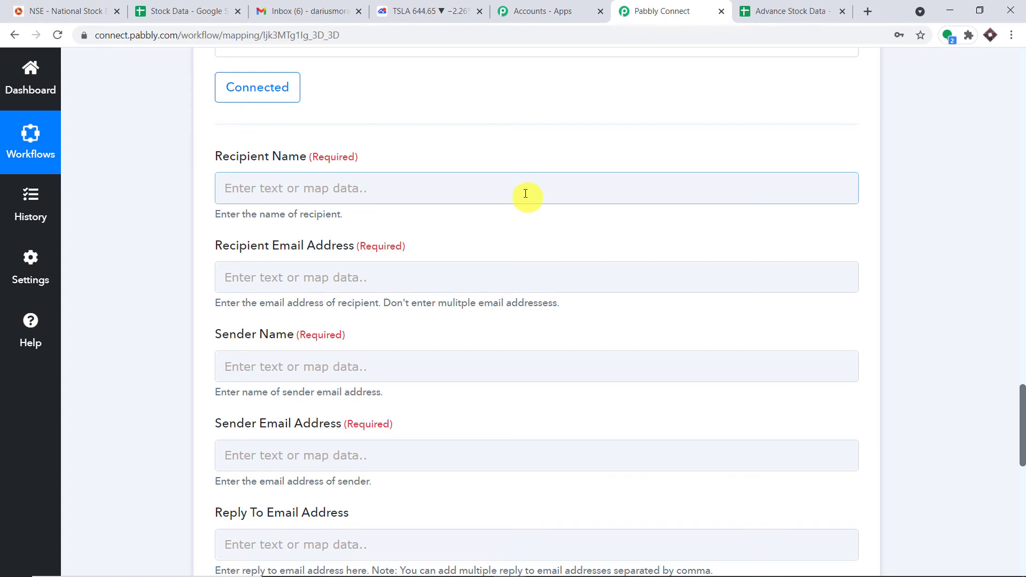
{"action": "left_click", "coordinate": [309, 12]}
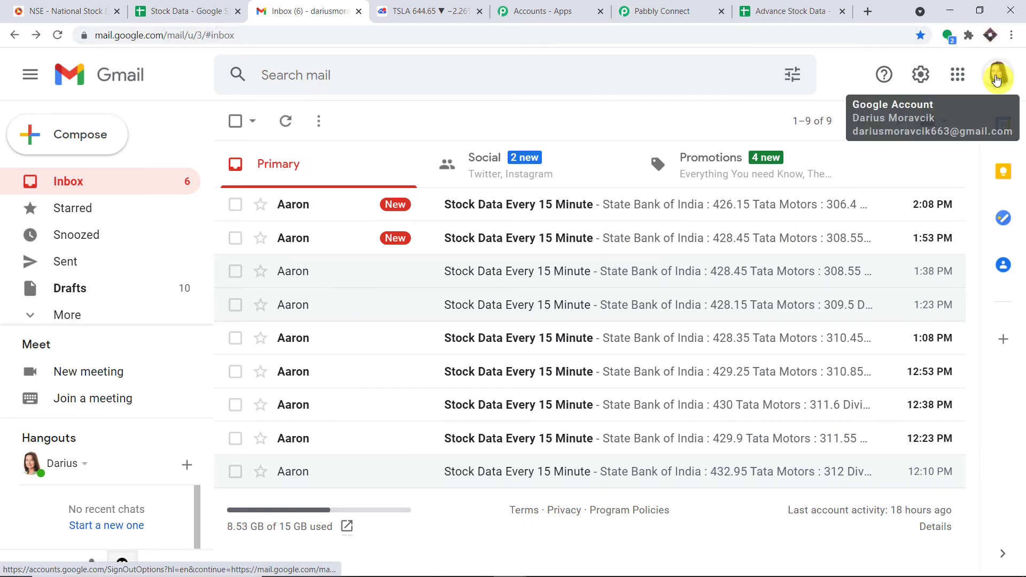
Switch to the receiving Gmail account and trash both conversations in its Primary inbox
{"action": "left_click", "coordinate": [996, 73]}
{"action": "scroll", "coordinate": [865, 232], "scroll_direction": "down", "scroll_amount": 5}
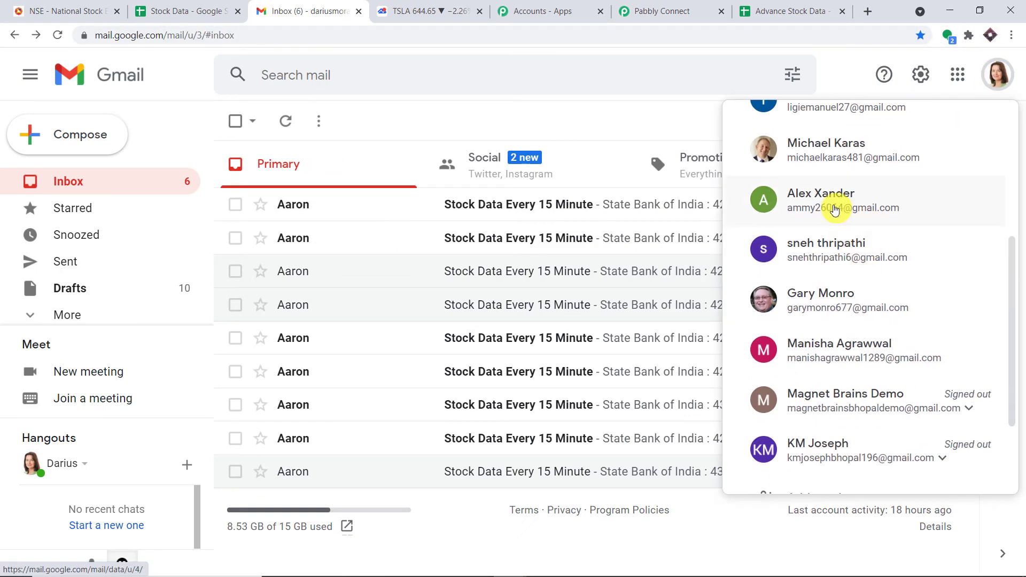
{"action": "left_click", "coordinate": [835, 207]}
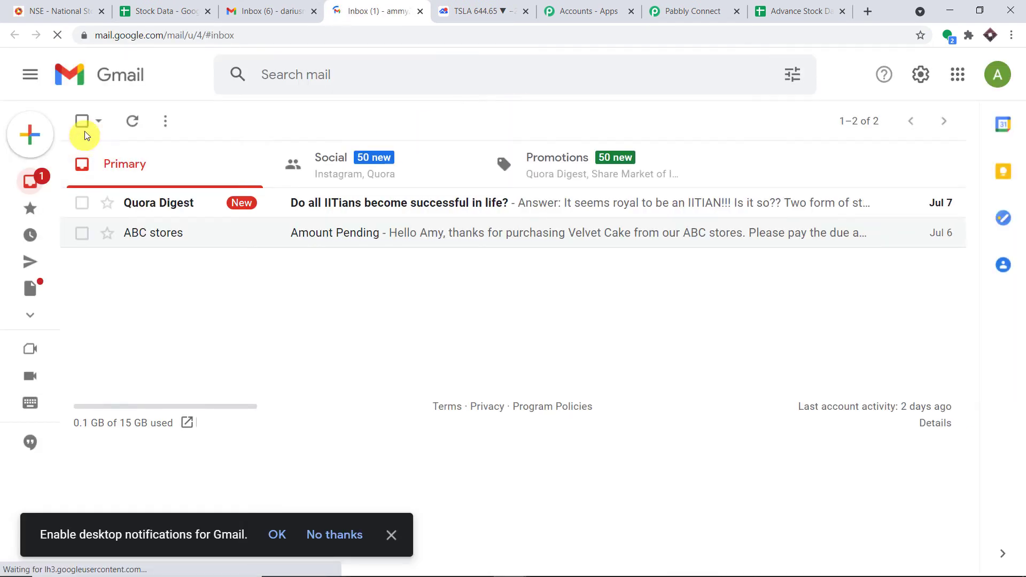
{"action": "left_click", "coordinate": [82, 121]}
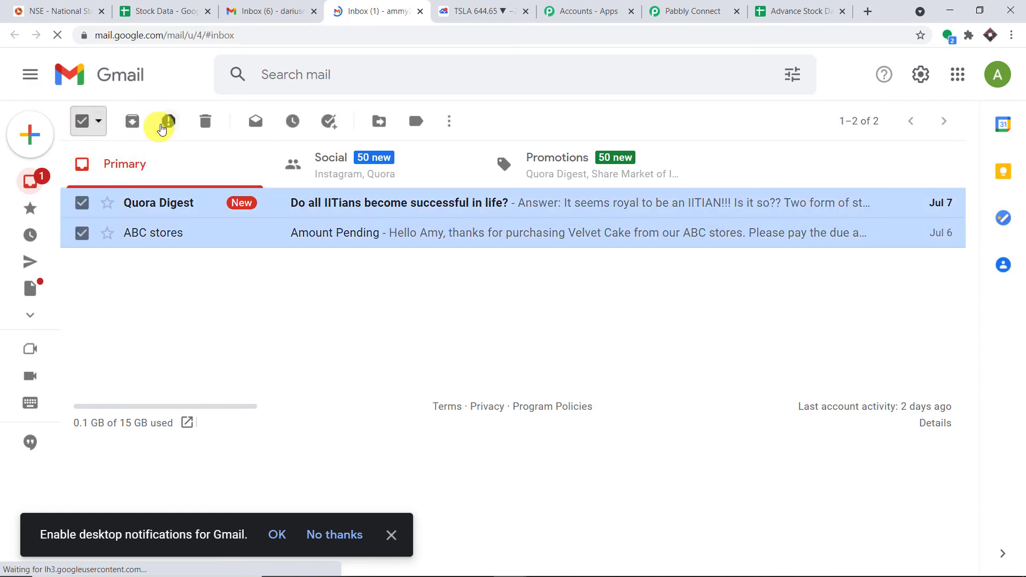
{"action": "left_click", "coordinate": [203, 119]}
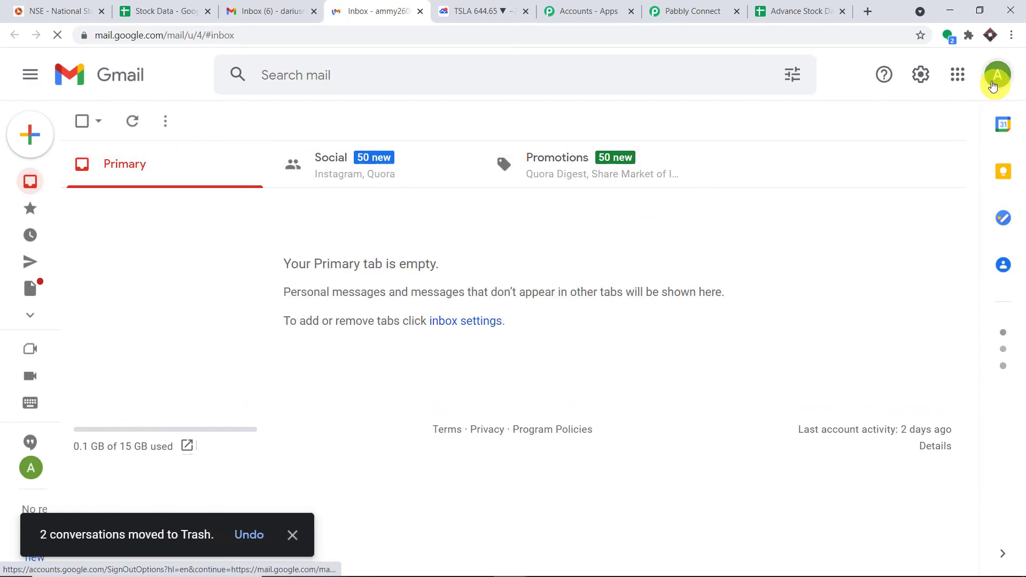
Copy the receiving account's display name and return to the Recipient Name field
{"action": "left_click", "coordinate": [997, 75]}
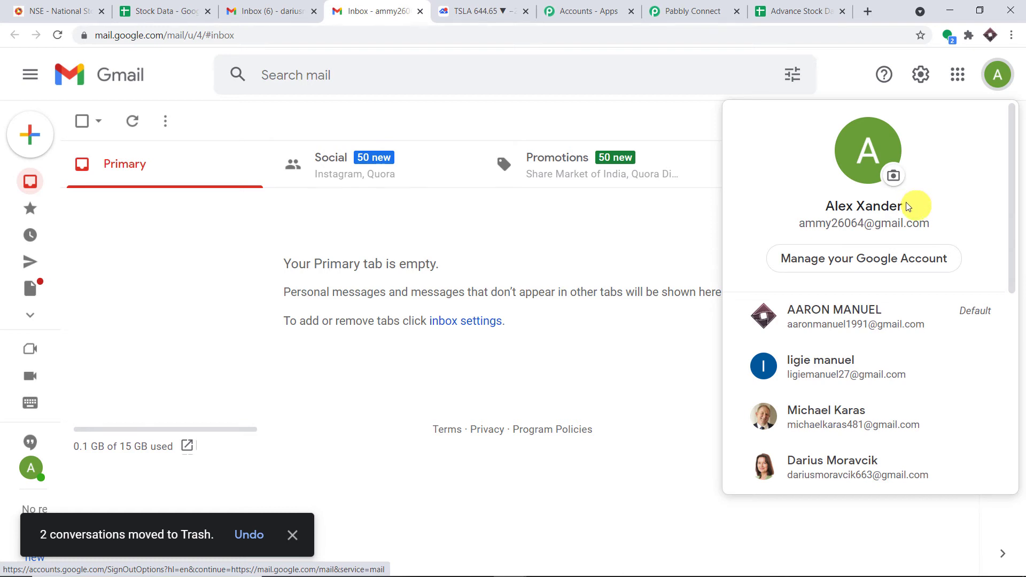
{"action": "left_click_drag", "start_coordinate": [907, 207], "coordinate": [803, 208]}
{"action": "right_click", "coordinate": [802, 206]}
{"action": "left_click", "coordinate": [850, 217]}
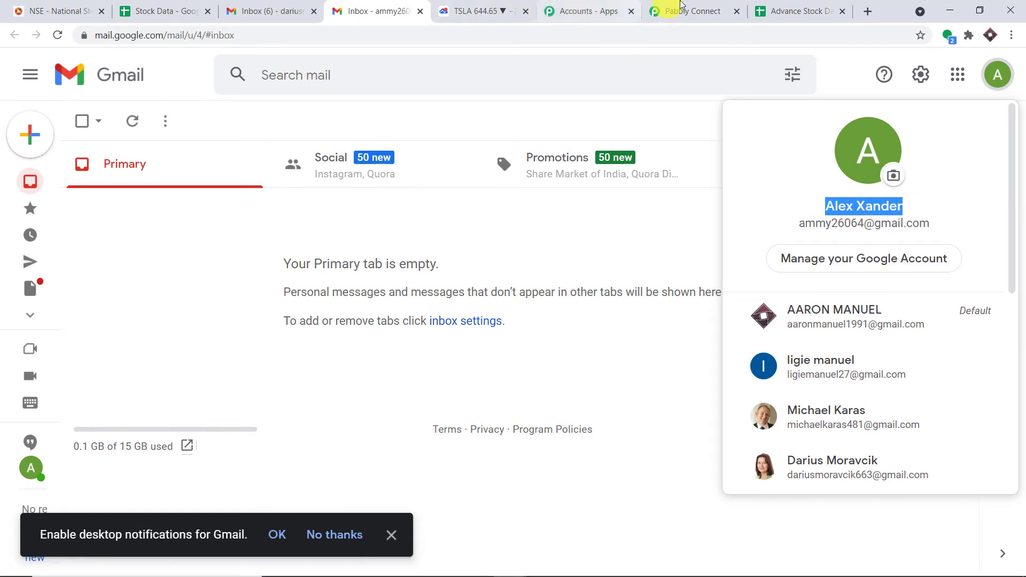
{"action": "left_click", "coordinate": [681, 7]}
{"action": "left_click", "coordinate": [276, 188]}
{"action": "right_click", "coordinate": [276, 189]}
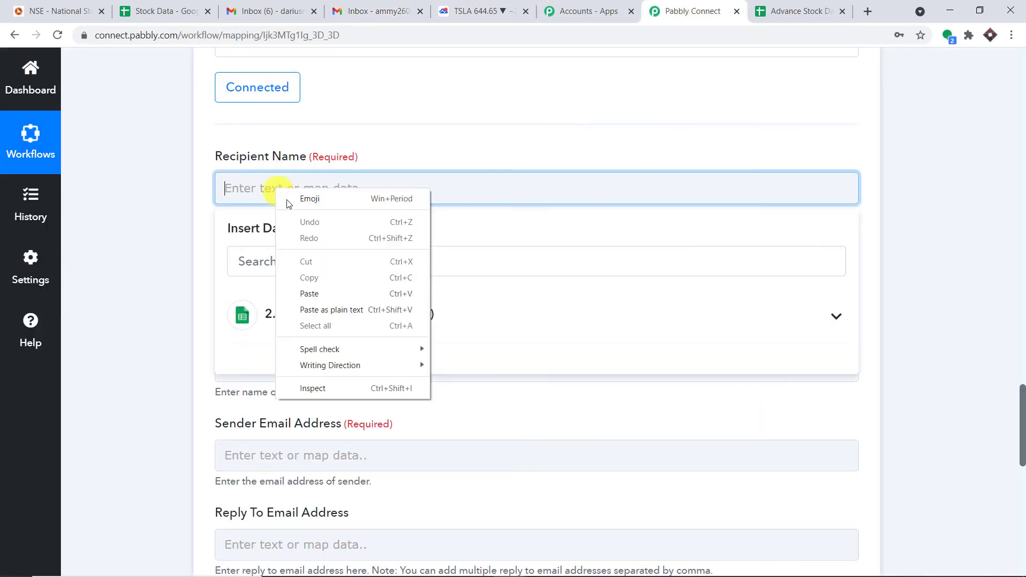
Fill Recipient Name and Recipient Email with the receiving account's name and copied address
{"action": "left_click", "coordinate": [330, 294]}
{"action": "left_click", "coordinate": [504, 114]}
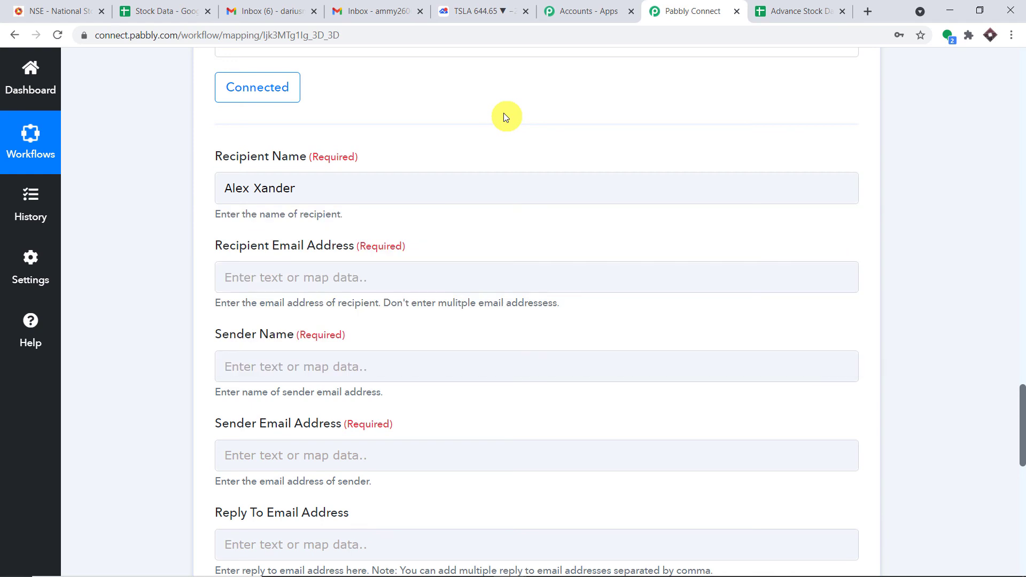
{"action": "left_click", "coordinate": [339, 279]}
{"action": "left_click", "coordinate": [259, 10]}
{"action": "left_click", "coordinate": [379, 11]}
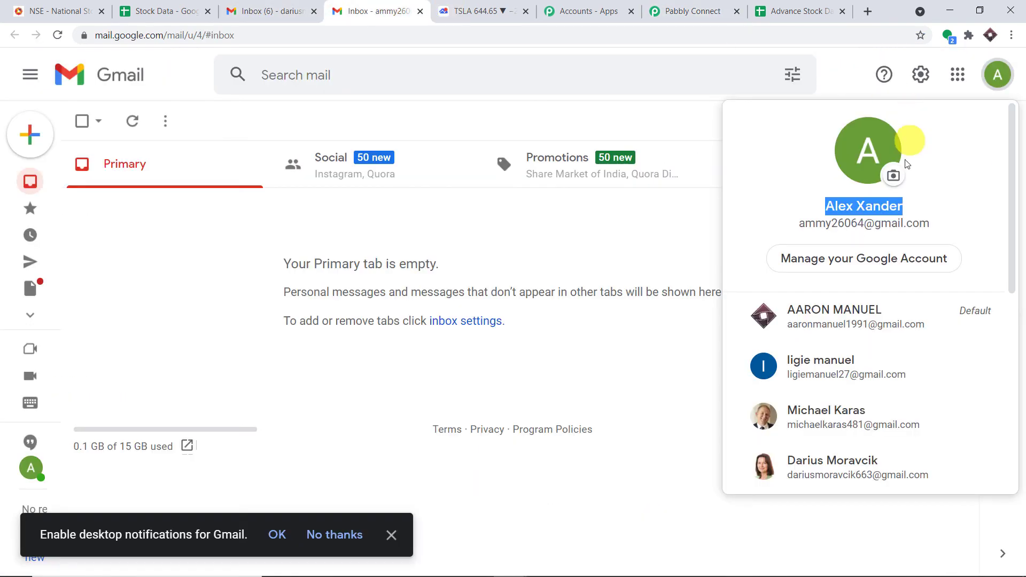
{"action": "left_click_drag", "start_coordinate": [936, 223], "coordinate": [801, 222]}
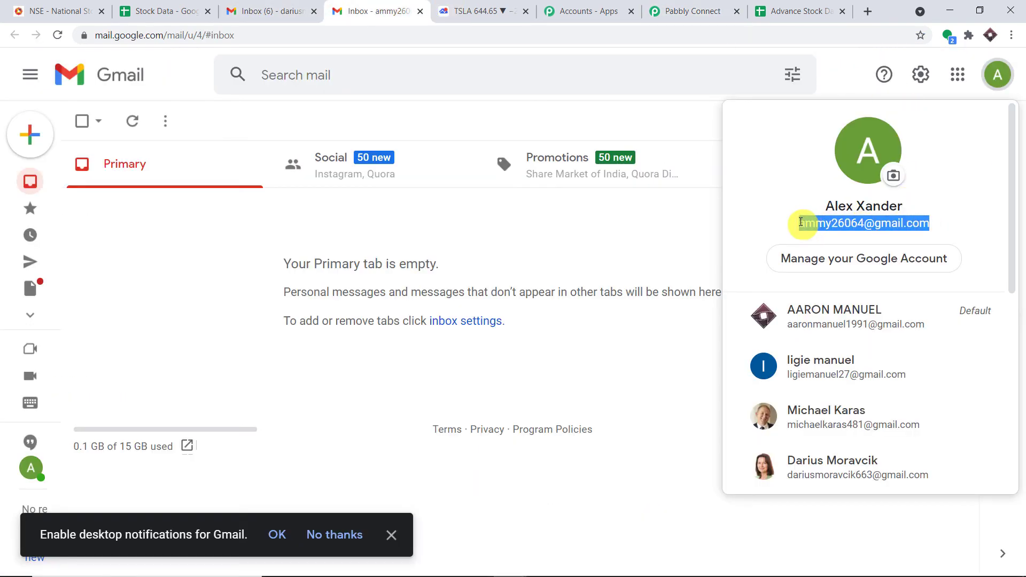
{"action": "right_click", "coordinate": [801, 222]}
{"action": "left_click", "coordinate": [813, 231]}
{"action": "left_click", "coordinate": [695, 11]}
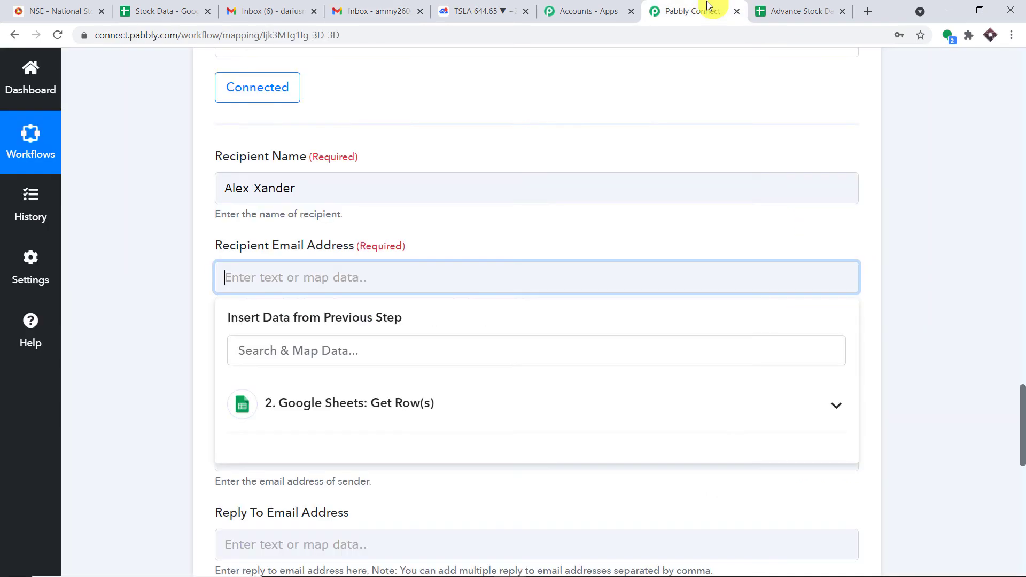
{"action": "right_click", "coordinate": [331, 278]}
{"action": "left_click", "coordinate": [381, 384]}
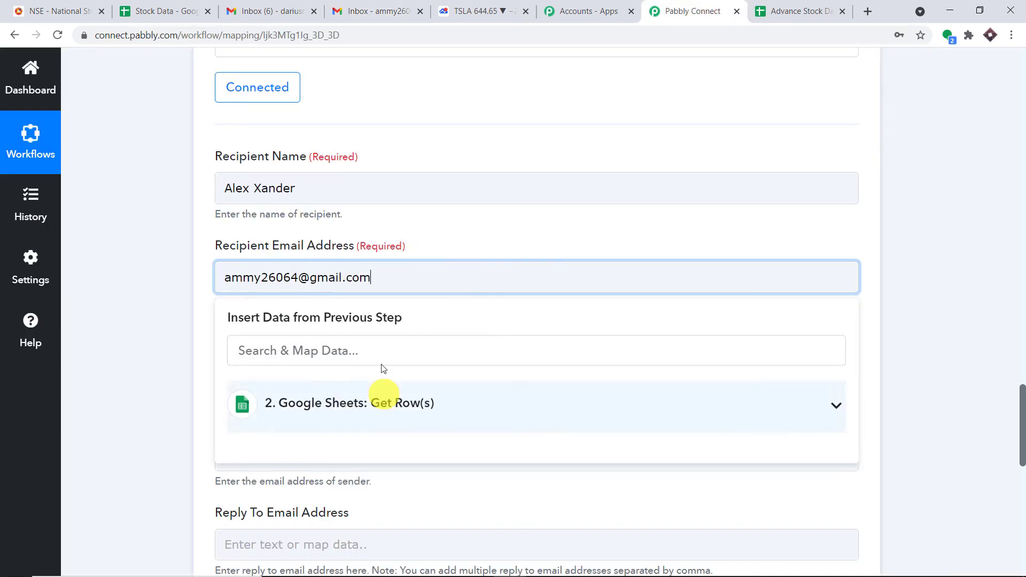
{"action": "left_click", "coordinate": [419, 239]}
Enter the sender name and sender e-mail address
{"action": "scroll", "coordinate": [374, 214], "scroll_direction": "down", "scroll_amount": 3}
{"action": "left_click", "coordinate": [324, 170]}
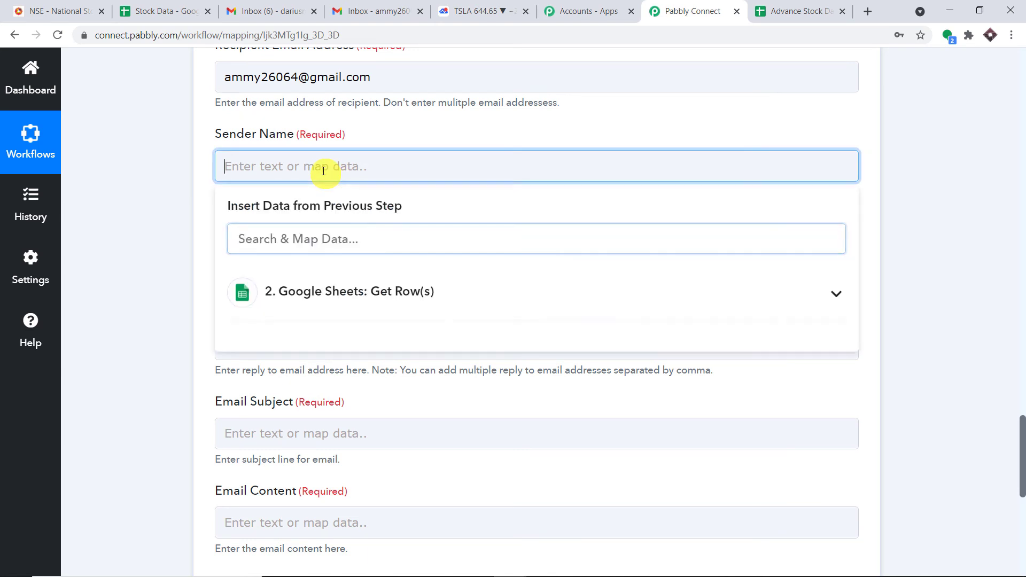
{"action": "type", "text": "Aaron"}
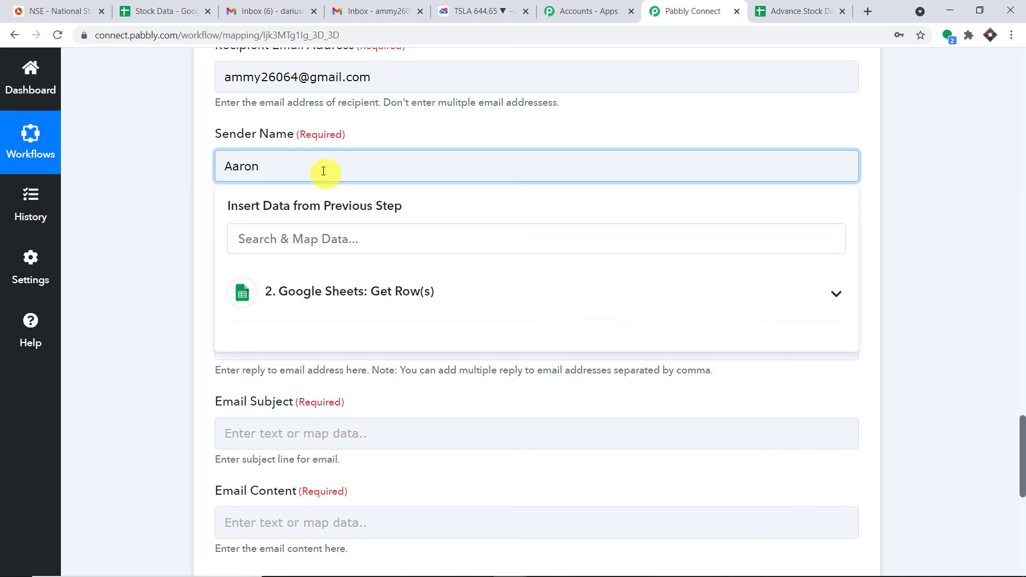
{"action": "left_click", "coordinate": [444, 134]}
{"action": "left_click", "coordinate": [330, 259]}
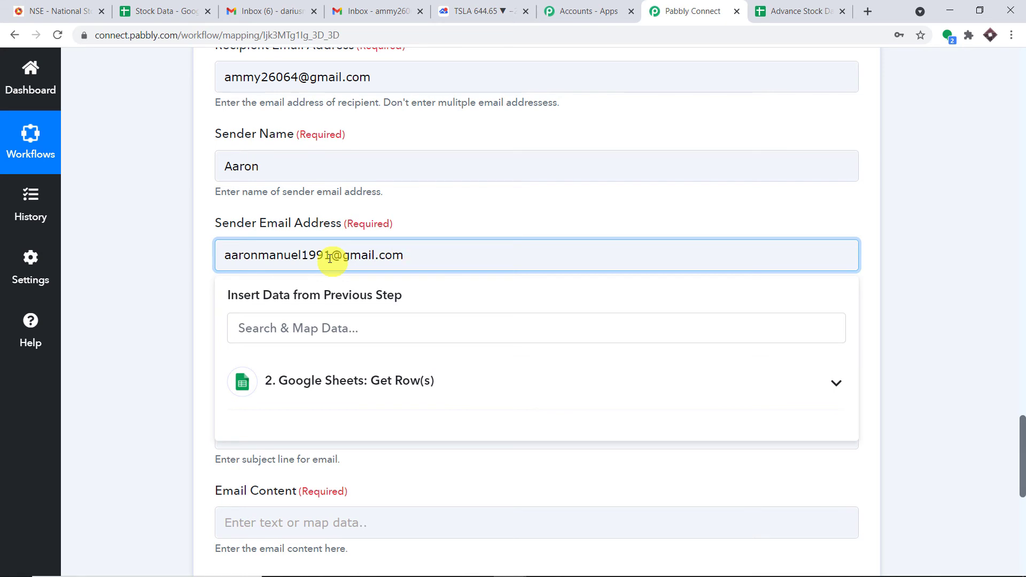
{"action": "left_click", "coordinate": [490, 209]}
{"action": "scroll", "coordinate": [490, 209], "scroll_direction": "down", "scroll_amount": 3}
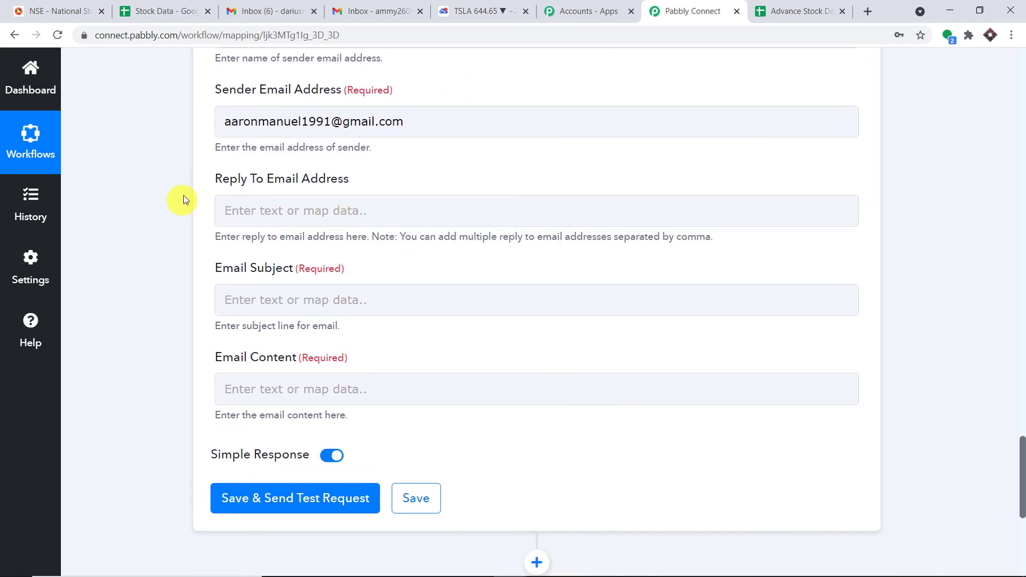
{"action": "scroll", "coordinate": [327, 193], "scroll_direction": "down", "scroll_amount": 3}
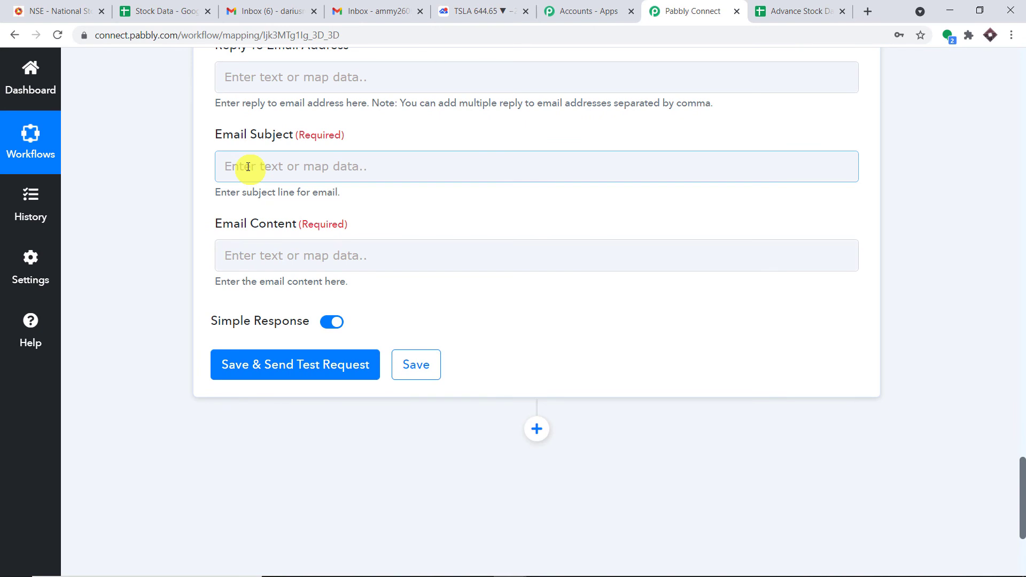
Set the email subject to 'Stock Alert 15 Minutes'
{"action": "left_click", "coordinate": [248, 167]}
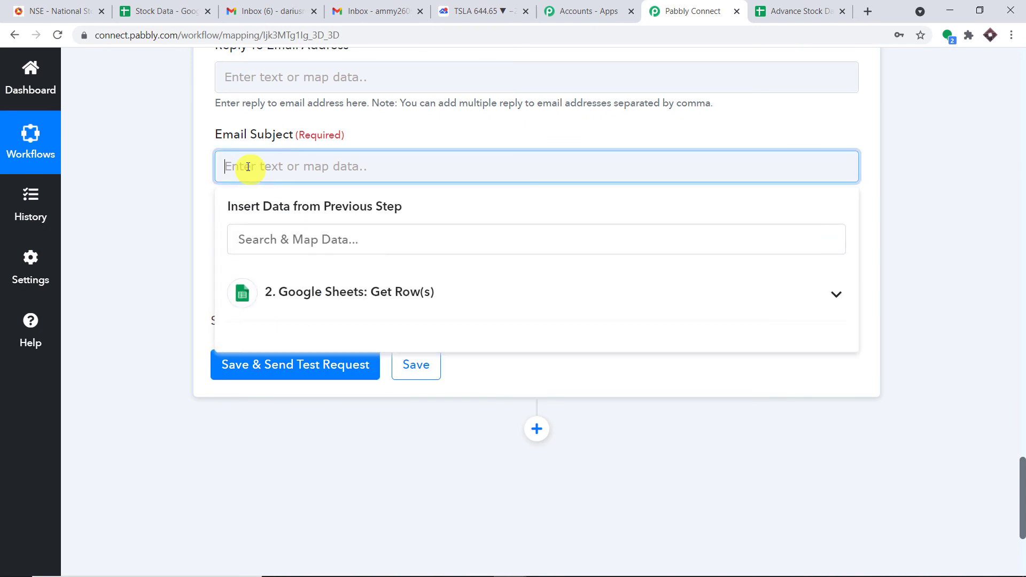
{"action": "type", "text": "Stock Alert 15 Minutes"}
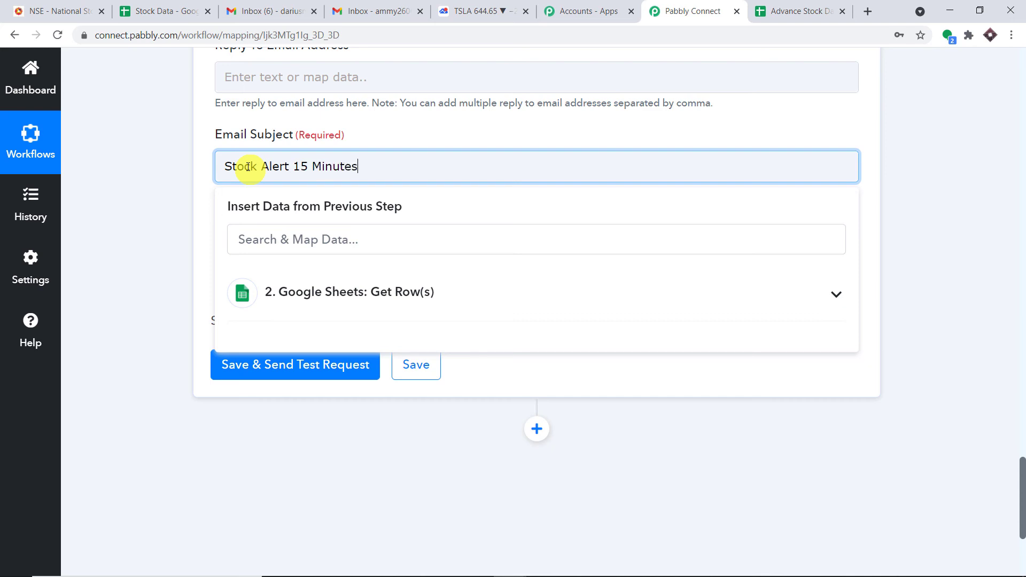
{"action": "left_click", "coordinate": [465, 142]}
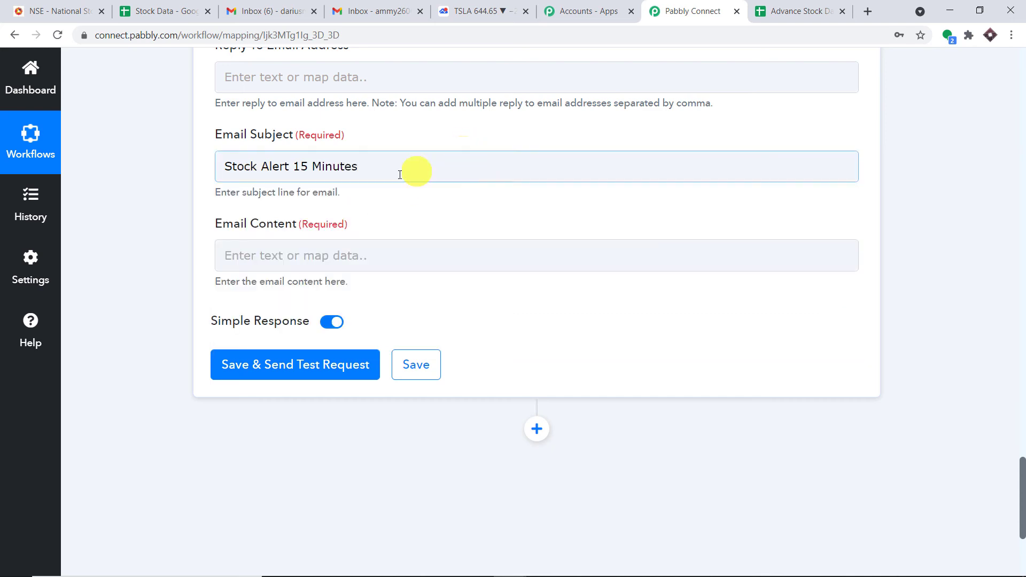
{"action": "scroll", "coordinate": [375, 177], "scroll_direction": "down", "scroll_amount": 1}
Map the IOC stock name and its price 24.3 into the email content
{"action": "left_click", "coordinate": [297, 196]}
{"action": "left_click", "coordinate": [329, 313]}
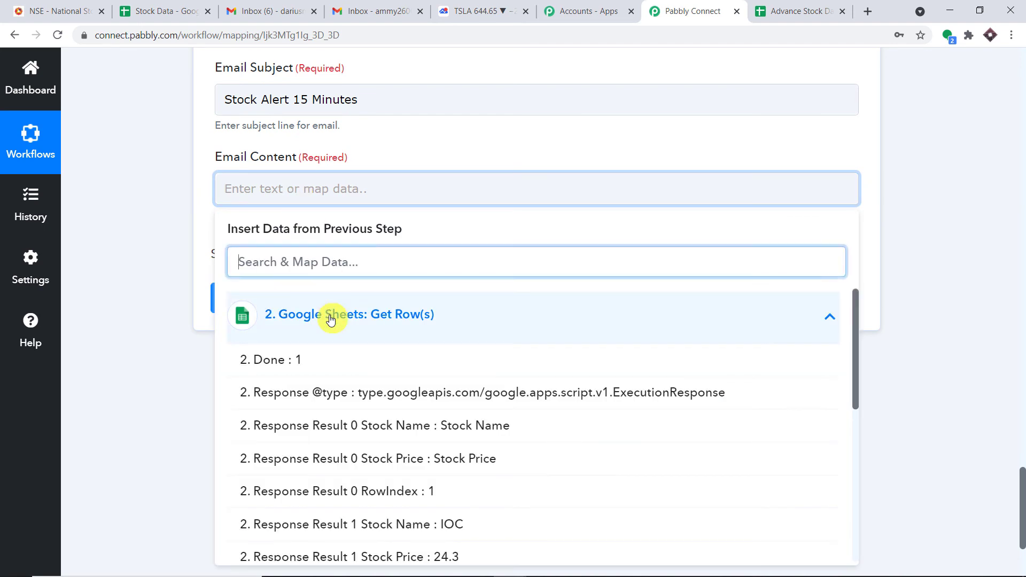
{"action": "scroll", "coordinate": [433, 377], "scroll_direction": "down", "scroll_amount": 2}
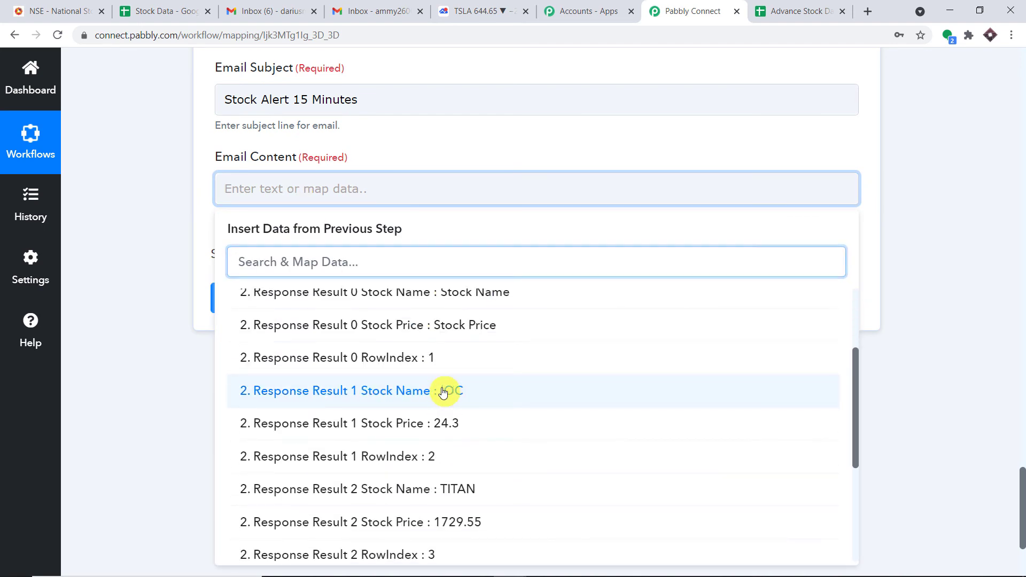
{"action": "left_click", "coordinate": [442, 392]}
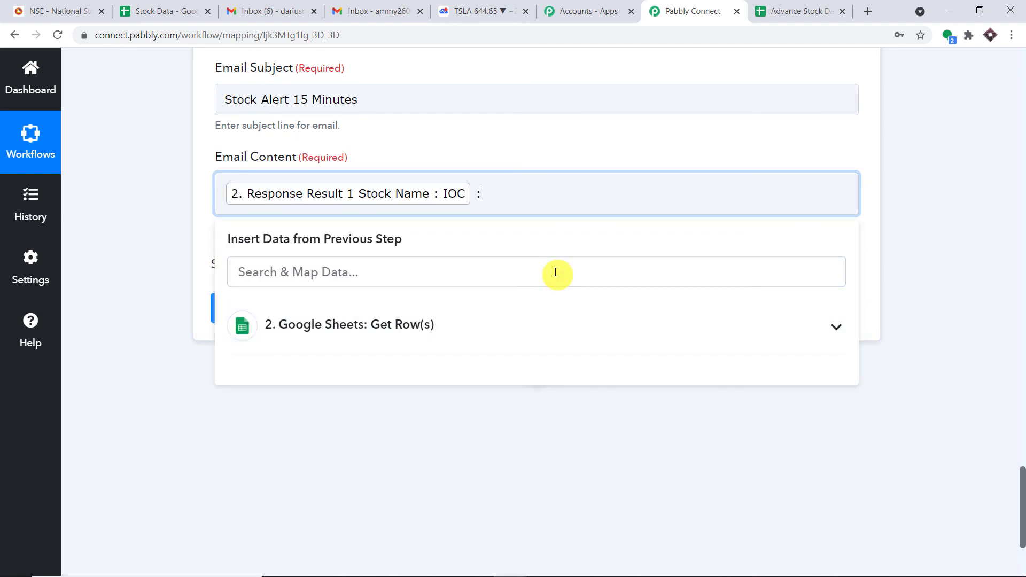
{"action": "left_click", "coordinate": [460, 315]}
{"action": "scroll", "coordinate": [503, 412], "scroll_direction": "down", "scroll_amount": 3}
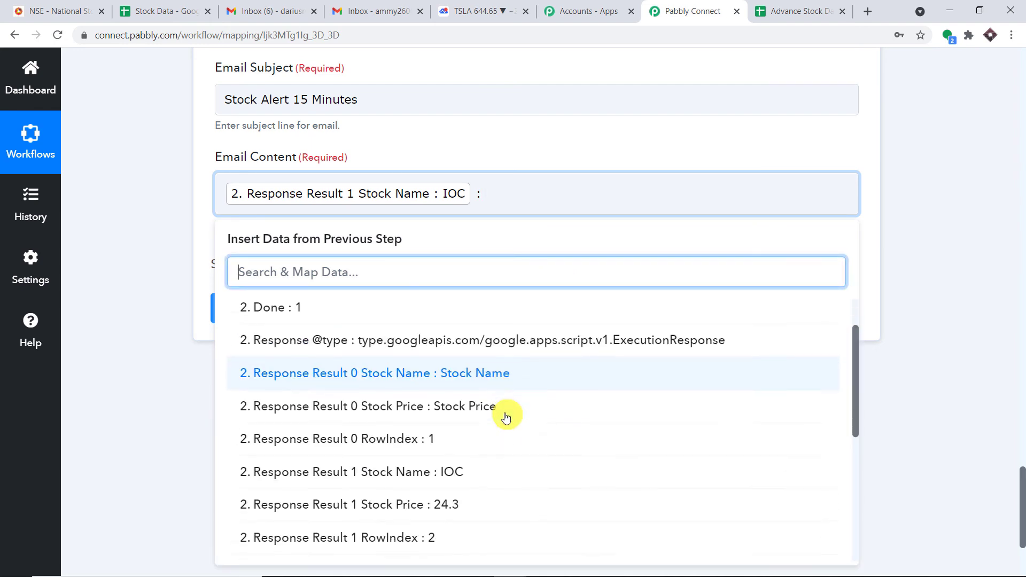
{"action": "left_click", "coordinate": [460, 434]}
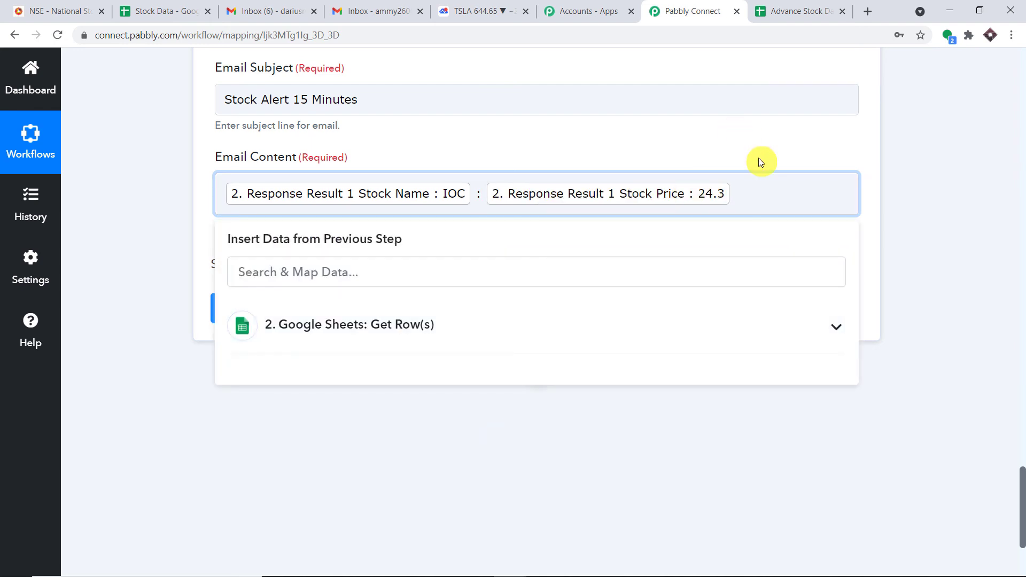
Map the TITAN stock name and its price 1729.55 into the email content
{"action": "left_click", "coordinate": [379, 340]}
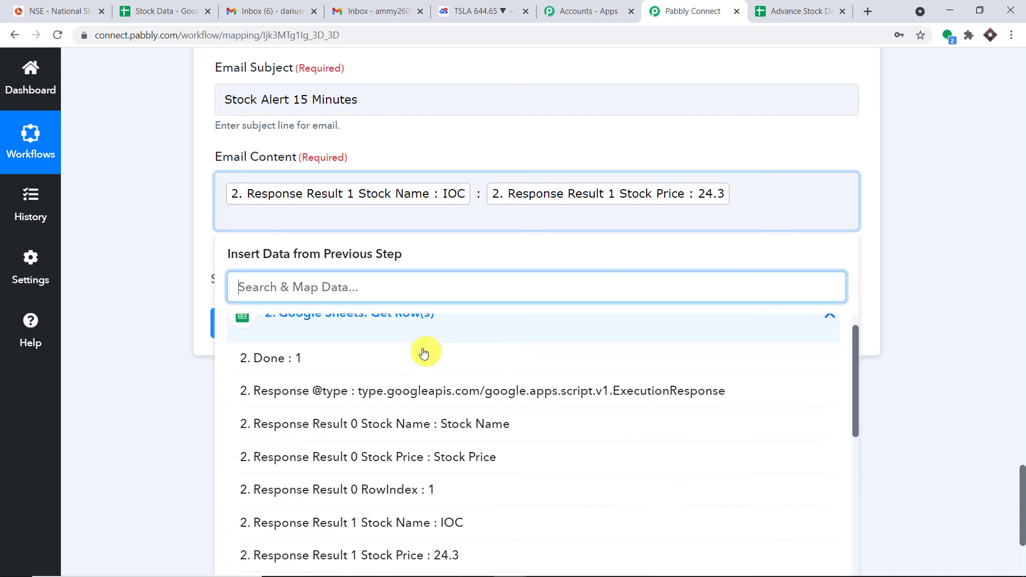
{"action": "scroll", "coordinate": [449, 374], "scroll_direction": "down", "scroll_amount": 3}
{"action": "scroll", "coordinate": [466, 406], "scroll_direction": "down", "scroll_amount": 1}
{"action": "left_click", "coordinate": [461, 449]}
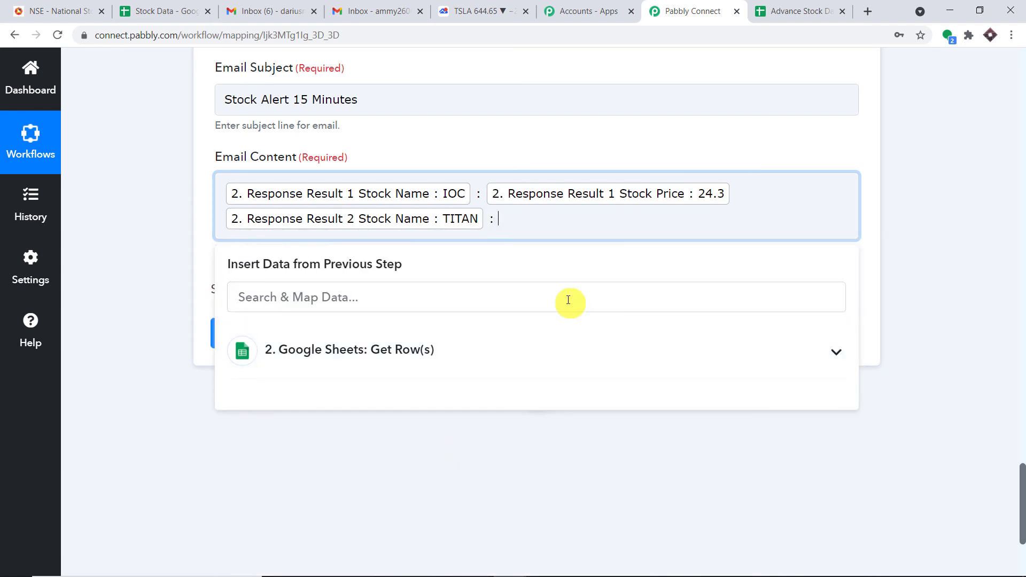
{"action": "left_click", "coordinate": [509, 348]}
{"action": "scroll", "coordinate": [509, 375], "scroll_direction": "down", "scroll_amount": 4}
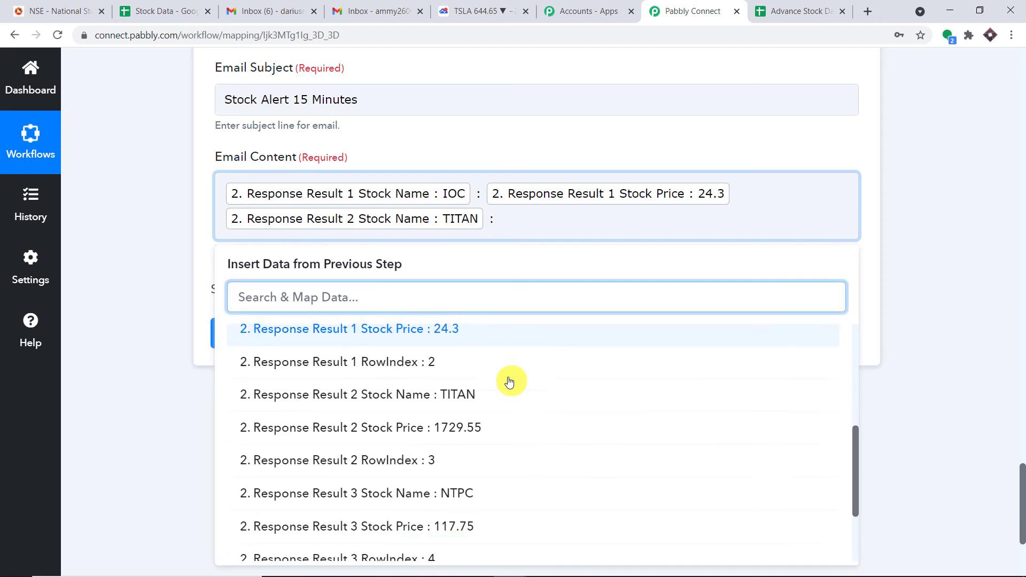
{"action": "left_click", "coordinate": [494, 425]}
{"action": "left_click", "coordinate": [926, 245]}
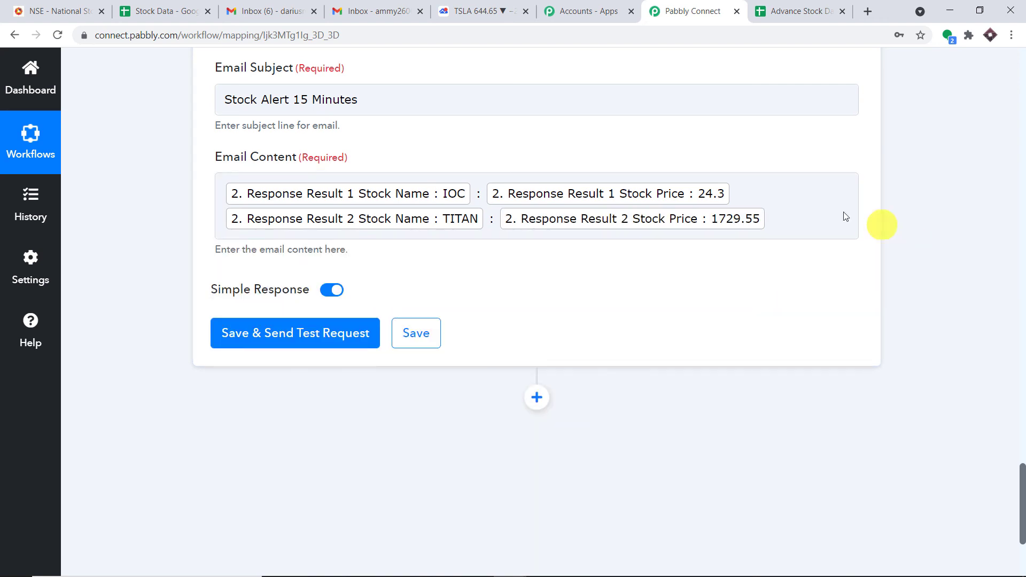
Cross-check the mapped content against the Advance Stock Data table
{"action": "scroll", "coordinate": [1014, 183], "scroll_direction": "up", "scroll_amount": 17}
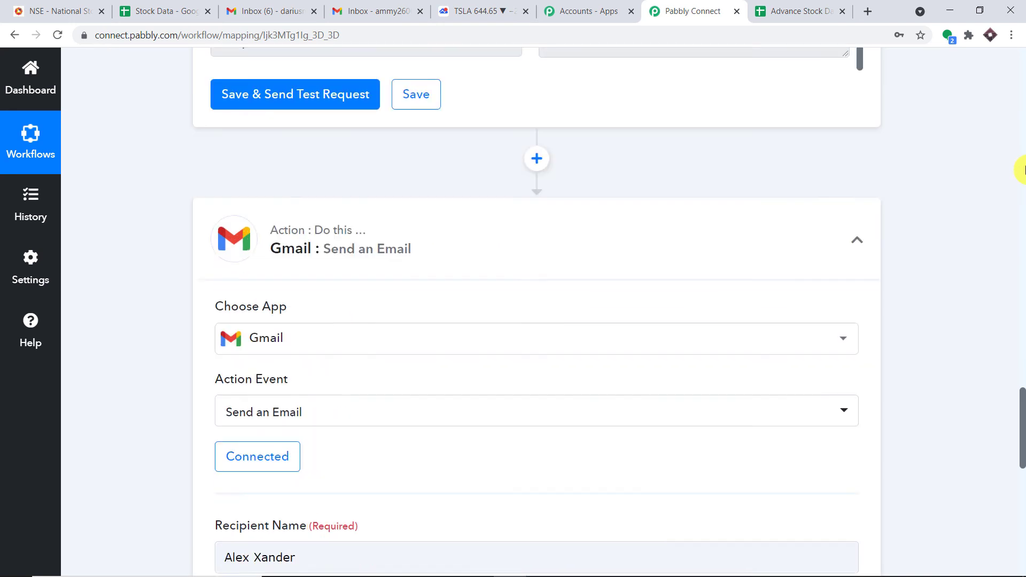
{"action": "scroll", "coordinate": [699, 165], "scroll_direction": "up", "scroll_amount": 15}
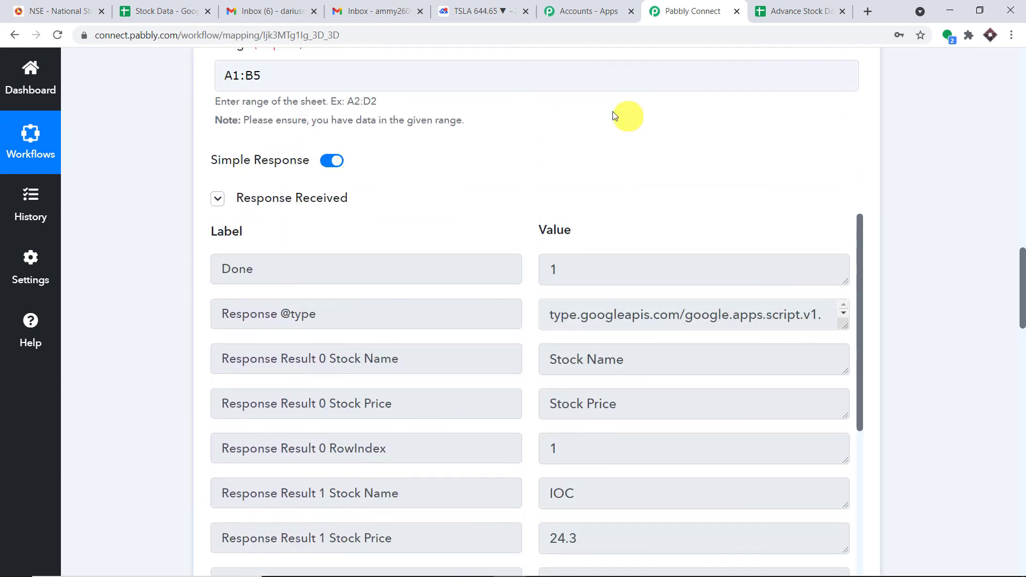
{"action": "scroll", "coordinate": [615, 115], "scroll_direction": "up", "scroll_amount": 1}
{"action": "left_click", "coordinate": [802, 8]}
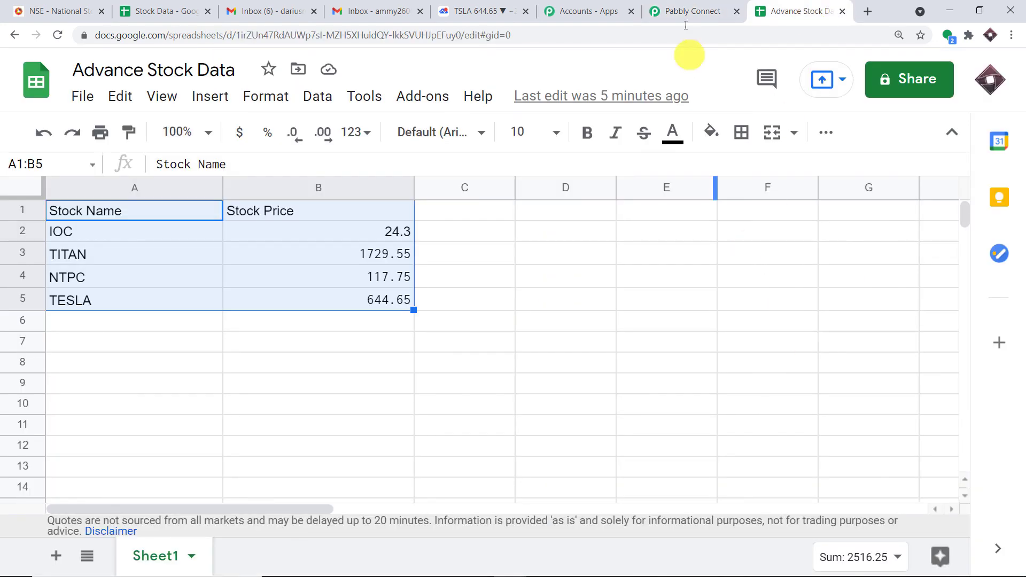
{"action": "left_click", "coordinate": [687, 8]}
{"action": "scroll", "coordinate": [1010, 406], "scroll_direction": "down", "scroll_amount": 20}
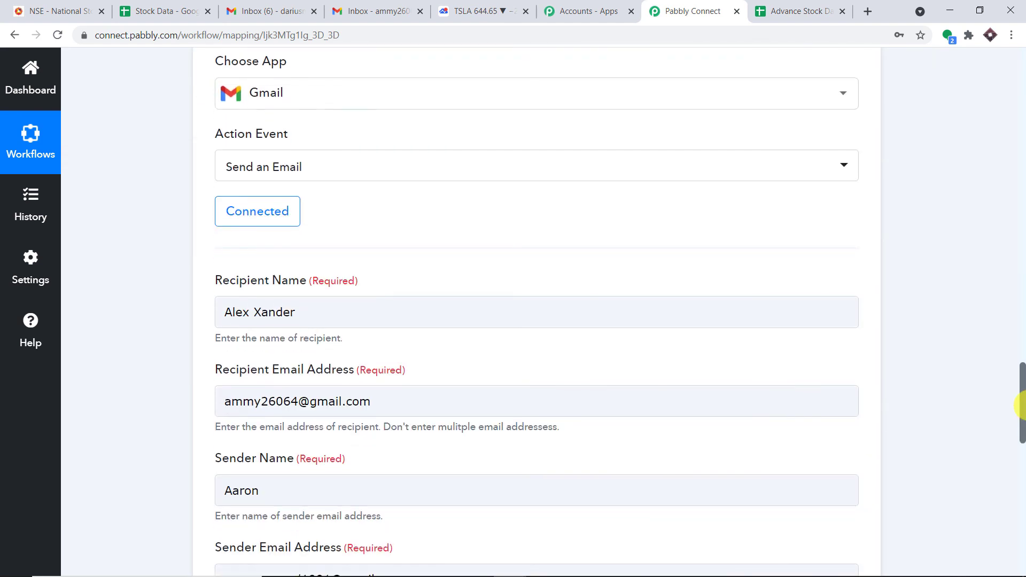
{"action": "scroll", "coordinate": [1023, 402], "scroll_direction": "down", "scroll_amount": 4}
Add NTPC's name and price 117.75 on a new line of the email content
{"action": "left_click", "coordinate": [802, 139]}
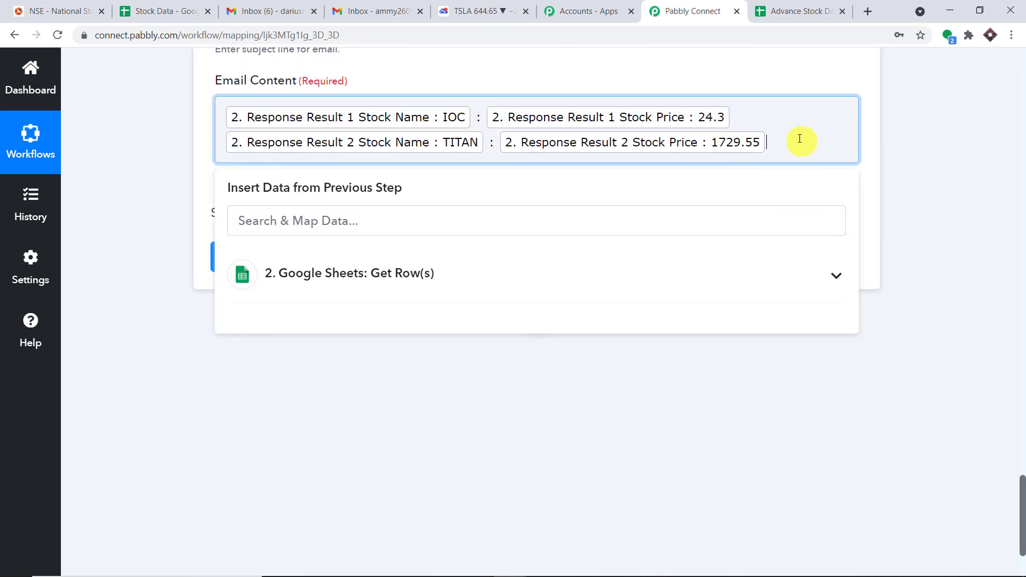
{"action": "key", "text": "Return"}
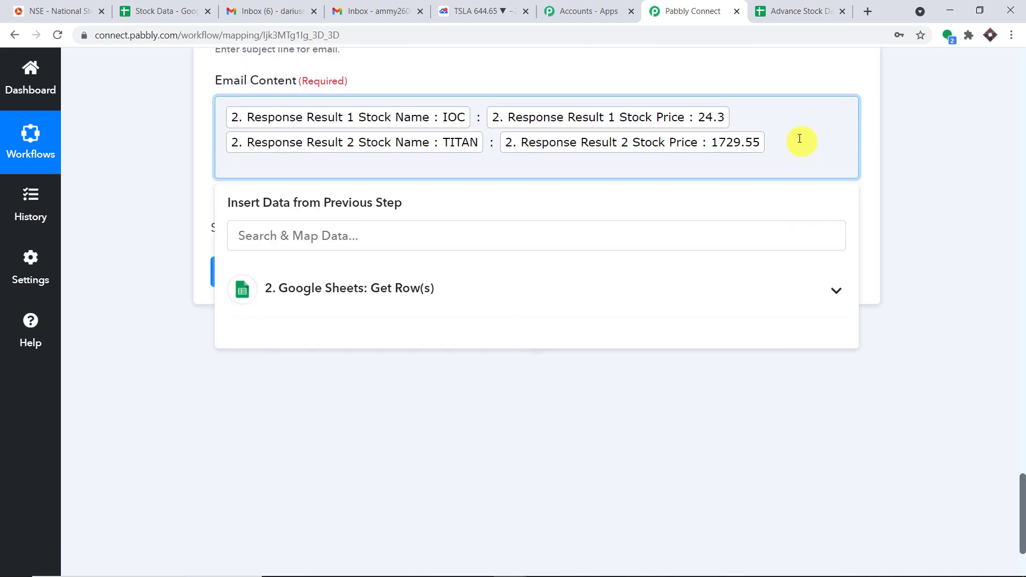
{"action": "left_click", "coordinate": [288, 272]}
{"action": "scroll", "coordinate": [479, 364], "scroll_direction": "down", "scroll_amount": 2}
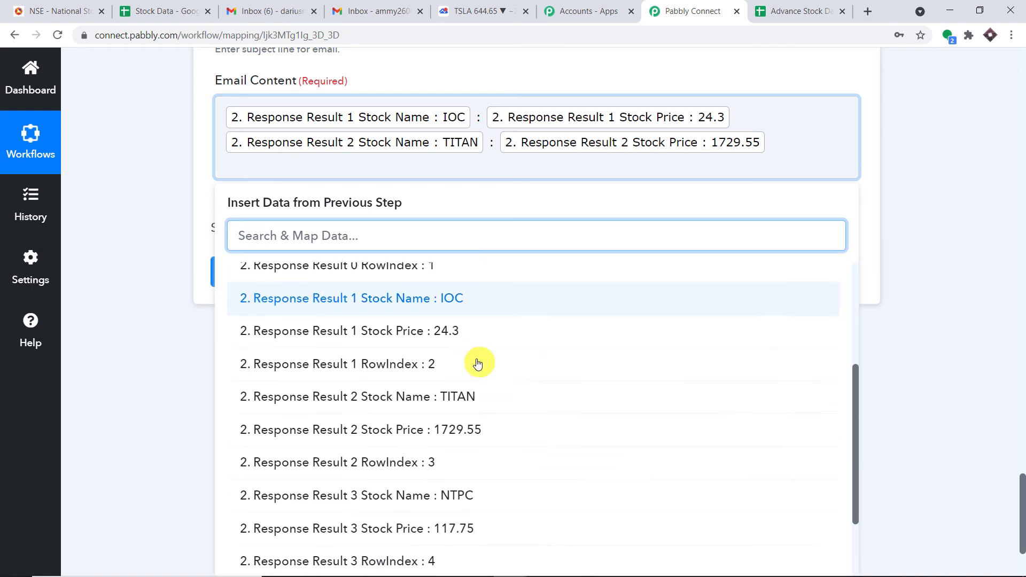
{"action": "scroll", "coordinate": [477, 363], "scroll_direction": "down", "scroll_amount": 5}
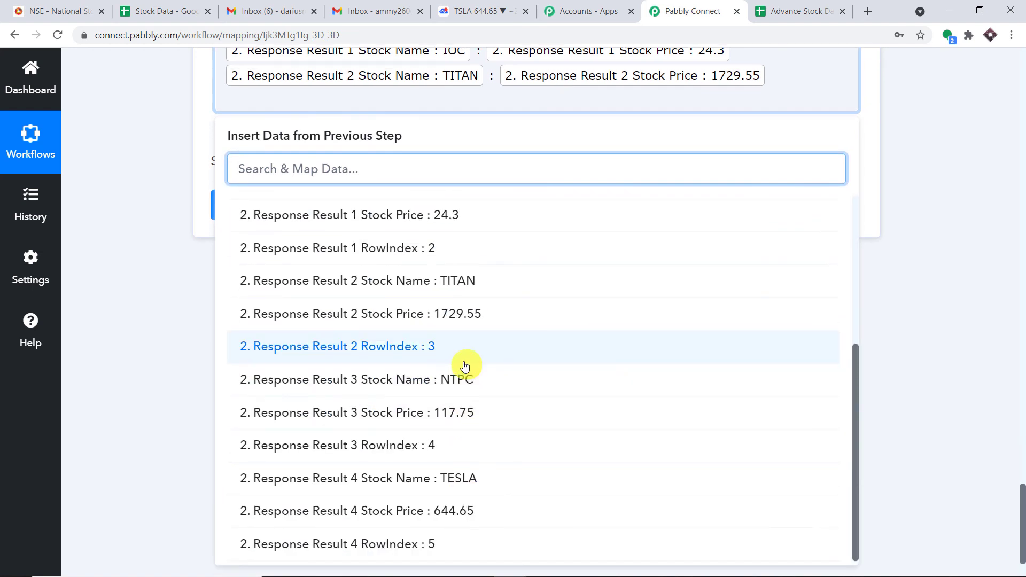
{"action": "left_click", "coordinate": [460, 381]}
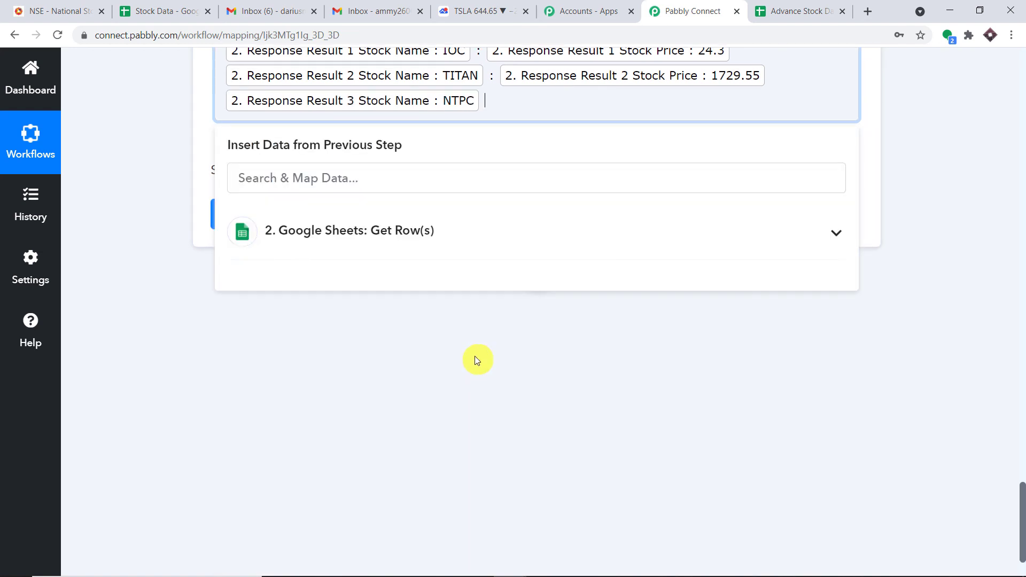
{"action": "left_click", "coordinate": [428, 236]}
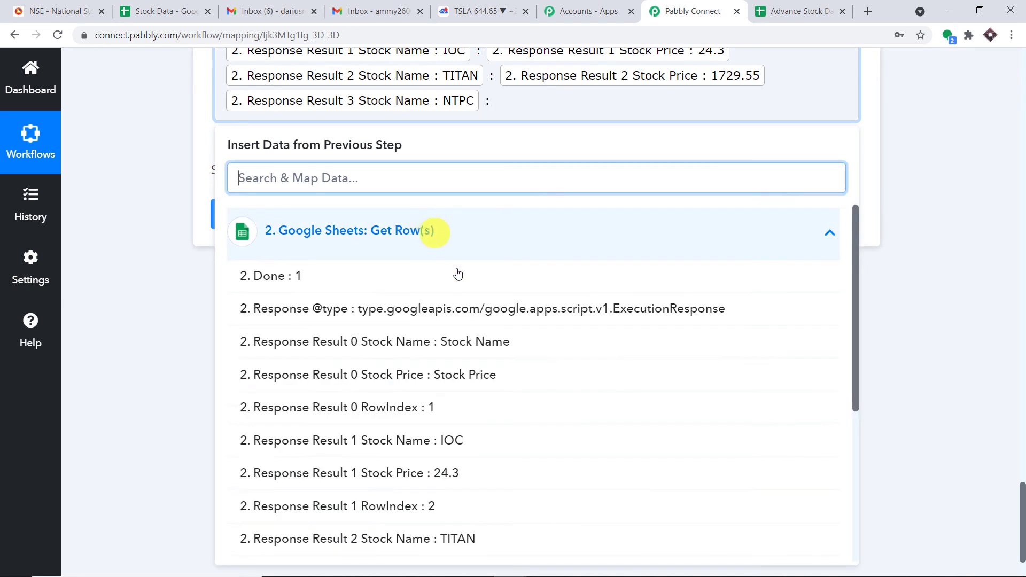
{"action": "scroll", "coordinate": [545, 392], "scroll_direction": "down", "scroll_amount": 4}
{"action": "left_click", "coordinate": [514, 413]}
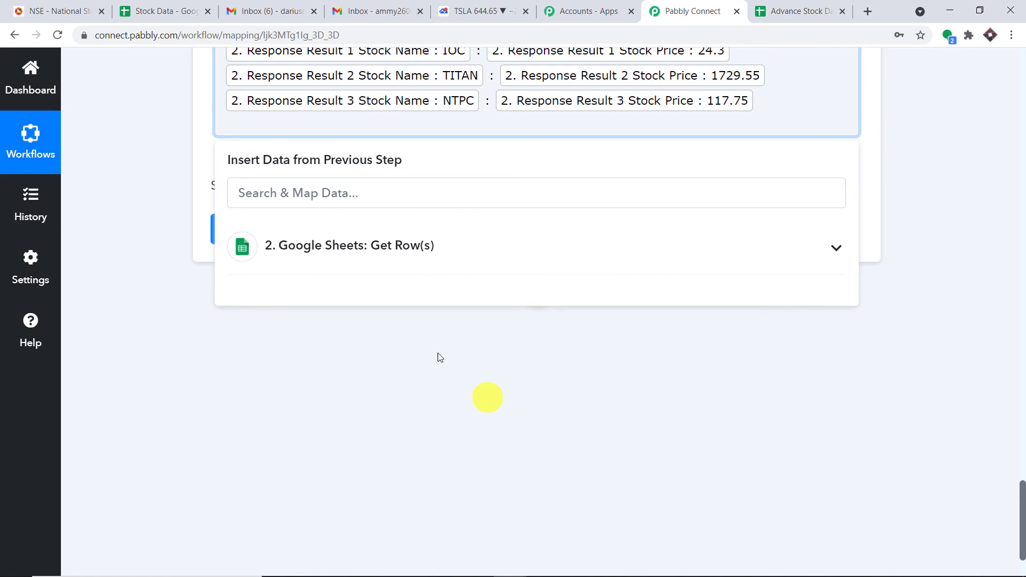
Add TESLA's name and price 644.65 to the email content
{"action": "left_click", "coordinate": [357, 250]}
{"action": "scroll", "coordinate": [405, 325], "scroll_direction": "down", "scroll_amount": 5}
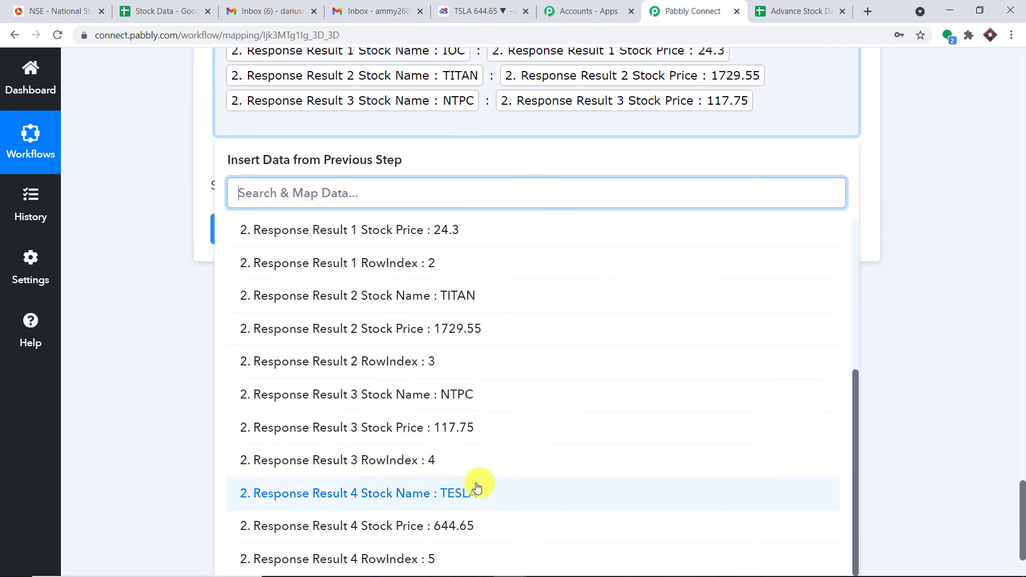
{"action": "left_click", "coordinate": [475, 491]}
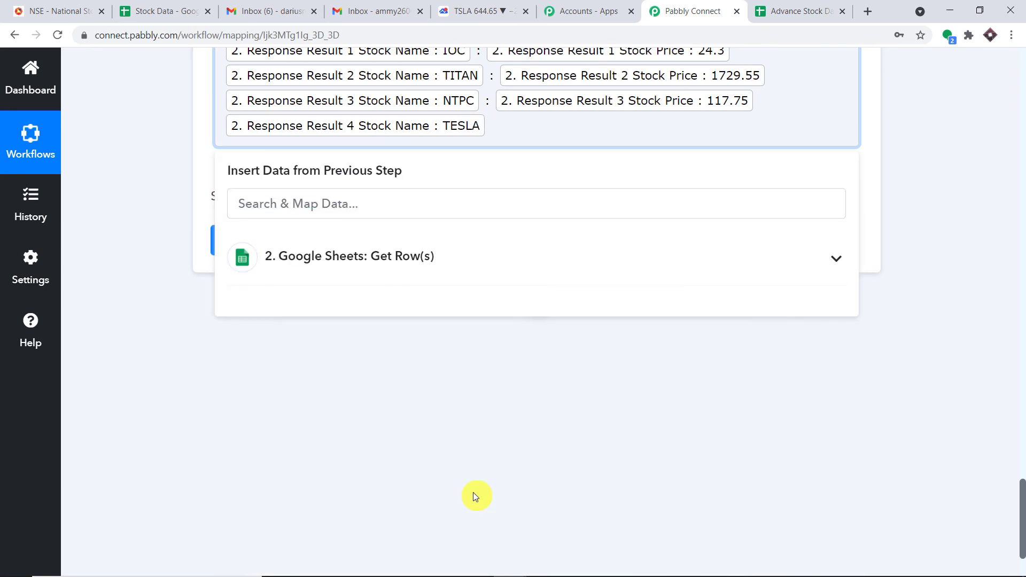
{"action": "left_click", "coordinate": [291, 257]}
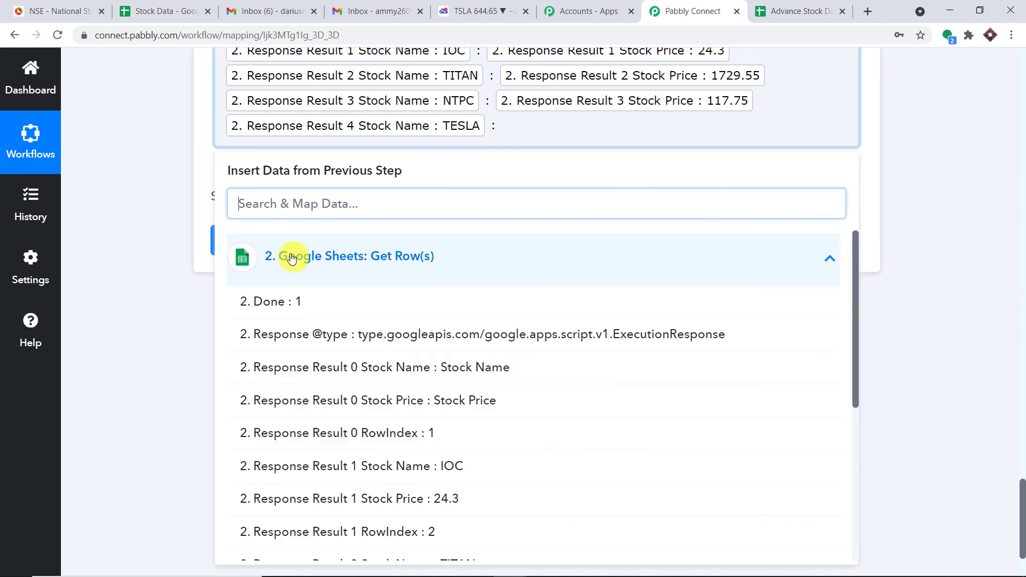
{"action": "scroll", "coordinate": [649, 373], "scroll_direction": "down", "scroll_amount": 6}
{"action": "scroll", "coordinate": [516, 481], "scroll_direction": "down", "scroll_amount": 3}
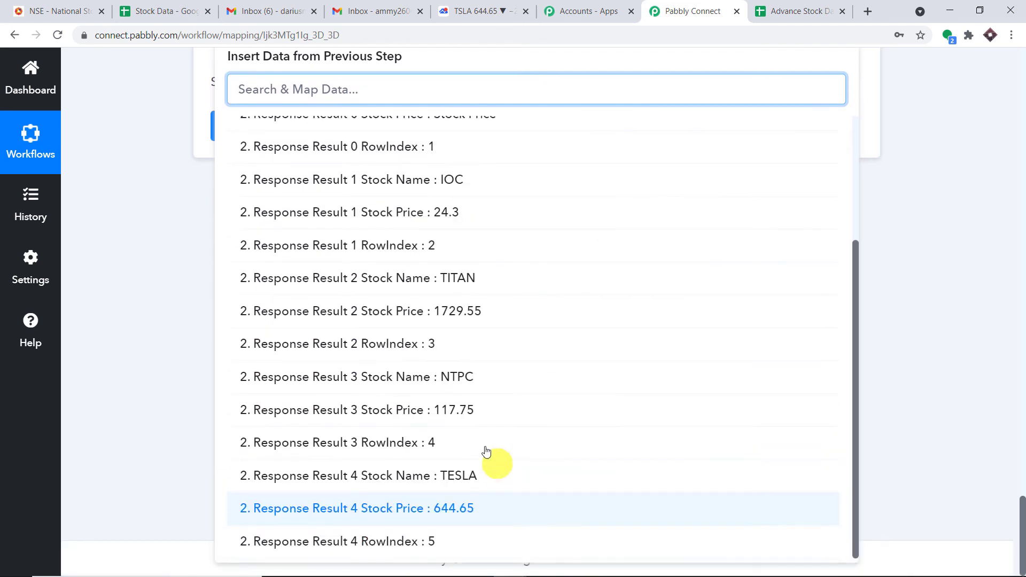
{"action": "left_click", "coordinate": [482, 508]}
{"action": "scroll", "coordinate": [978, 155], "scroll_direction": "up", "scroll_amount": 15}
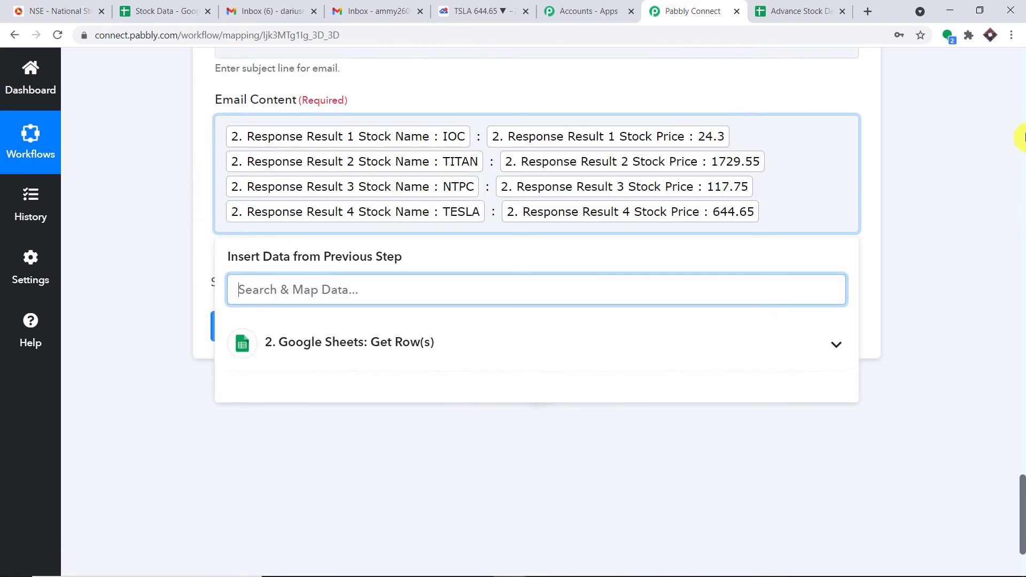
{"action": "scroll", "coordinate": [956, 161], "scroll_direction": "down", "scroll_amount": 9}
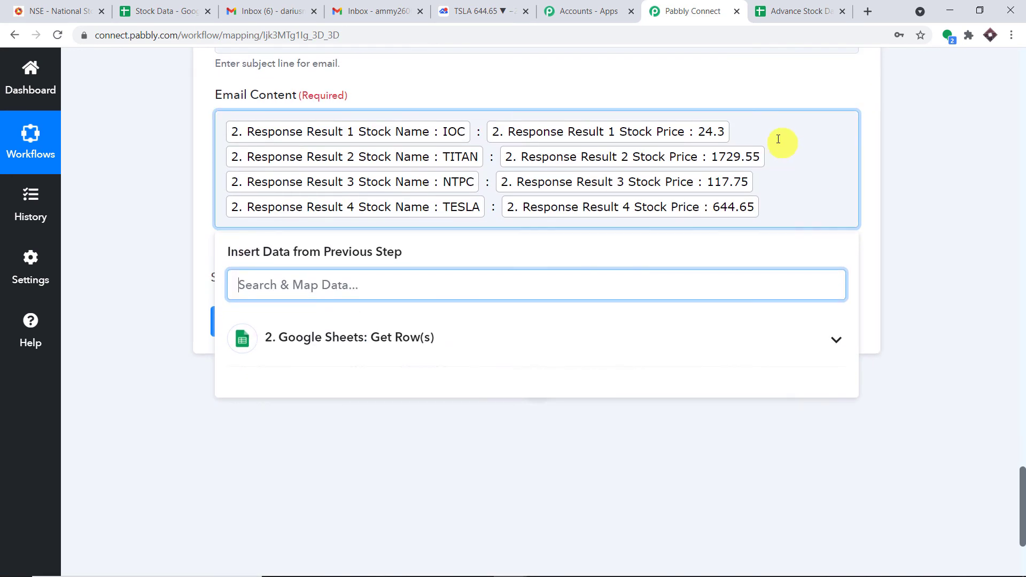
Append rs to the IOC, TITAN and NTPC prices and $ to TESLA's, then send a test email
{"action": "left_click", "coordinate": [752, 118]}
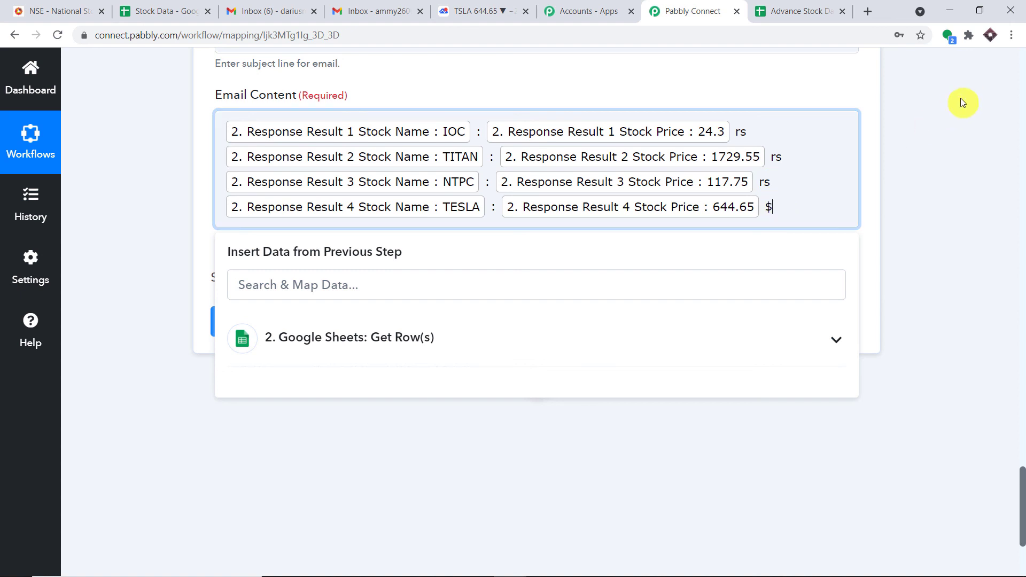
{"action": "left_click", "coordinate": [933, 102]}
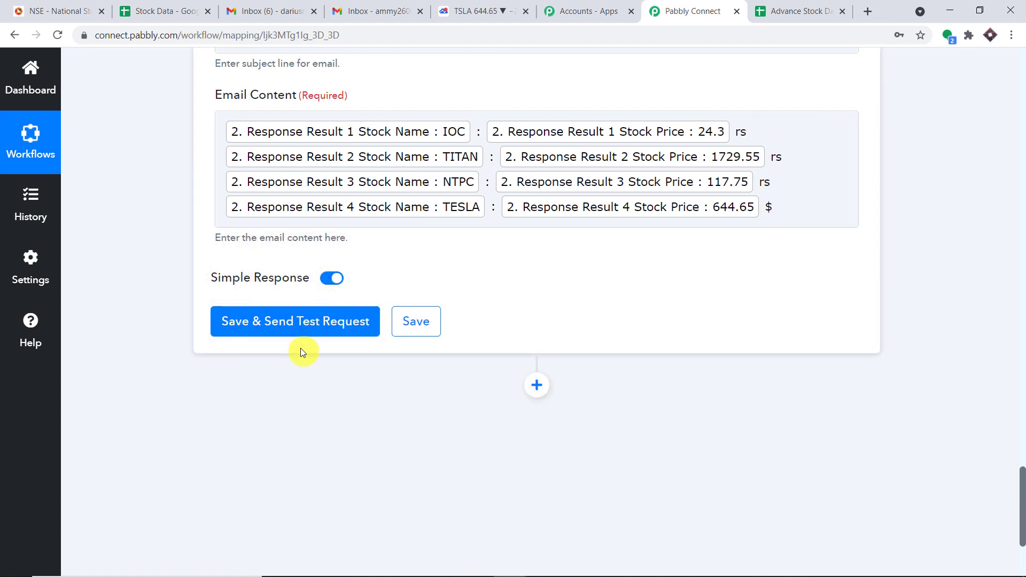
{"action": "left_click", "coordinate": [302, 328]}
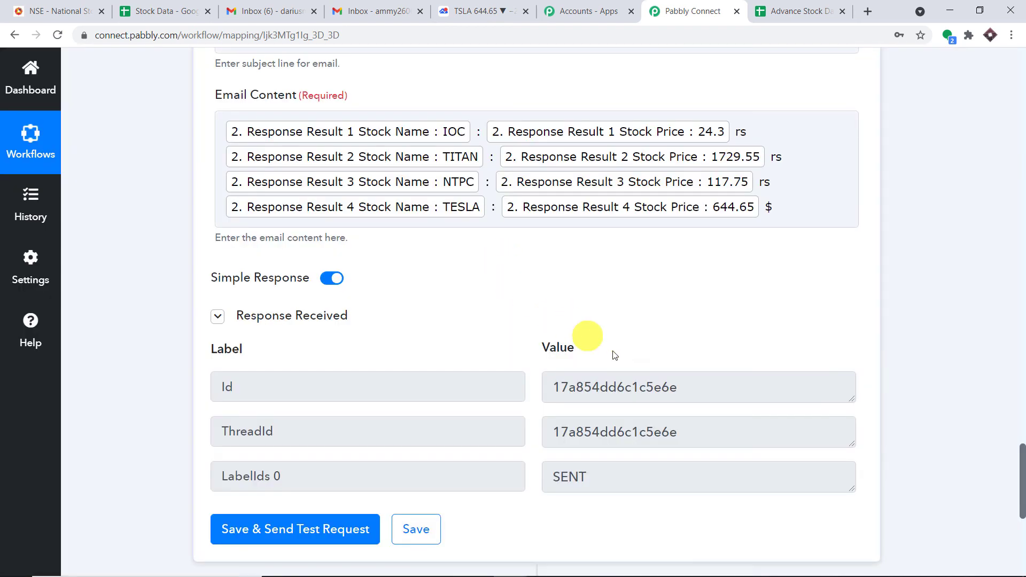
View the received Stock Alert 15 Minutes email: IOC 24.3 rs, TITAN 1729.55 rs, NTPC 117.75 rs, TESLA 644.65 $
{"action": "left_click", "coordinate": [373, 12]}
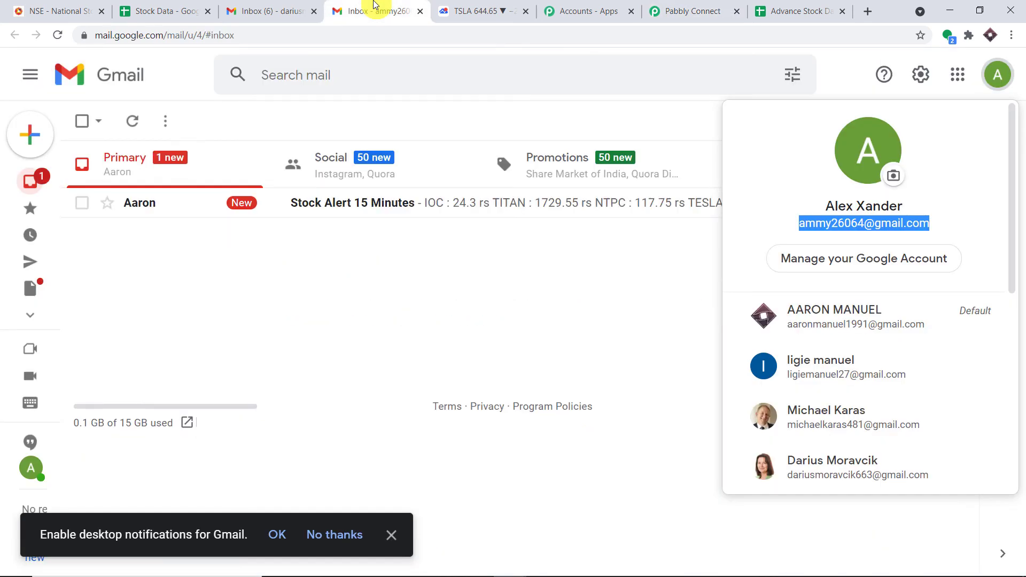
{"action": "left_click", "coordinate": [842, 58]}
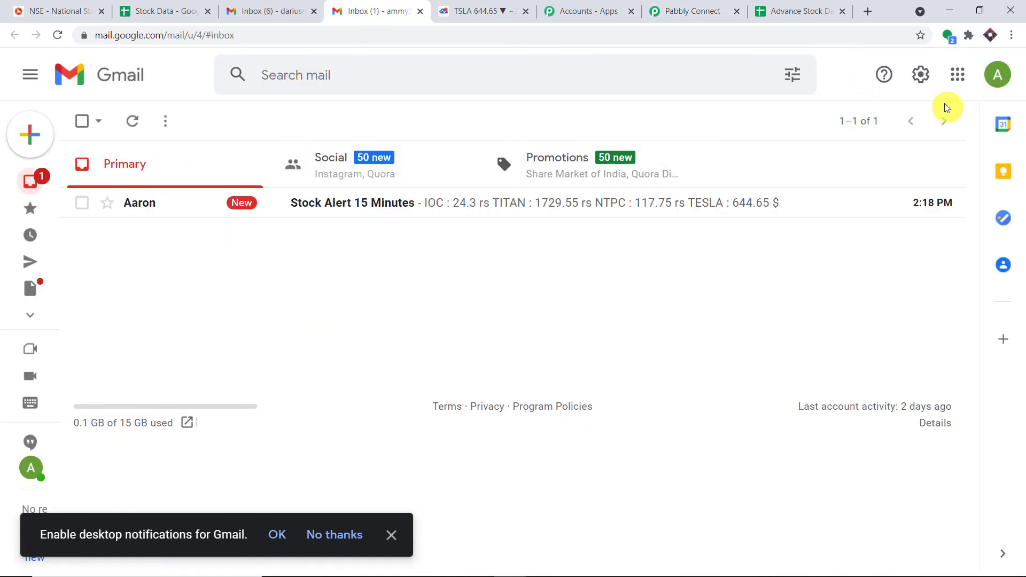
{"action": "left_click", "coordinate": [446, 214]}
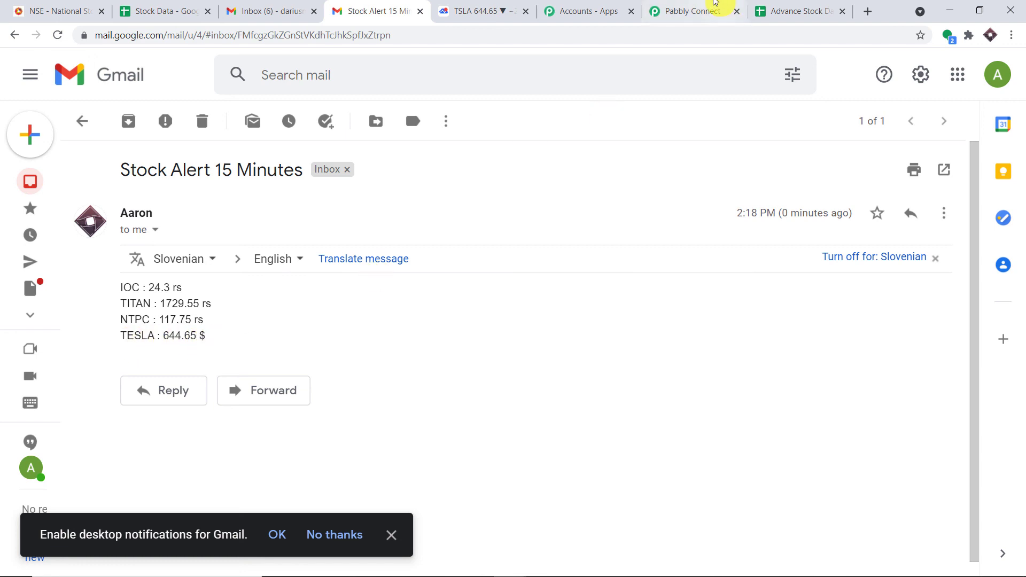
{"action": "left_click", "coordinate": [695, 11]}
Collapse the Schedule, Google Sheets and Gmail step cards in the Pabbly workflow
{"action": "scroll", "coordinate": [1023, 257], "scroll_direction": "up", "scroll_amount": 10}
{"action": "scroll", "coordinate": [1024, 257], "scroll_direction": "up", "scroll_amount": 15}
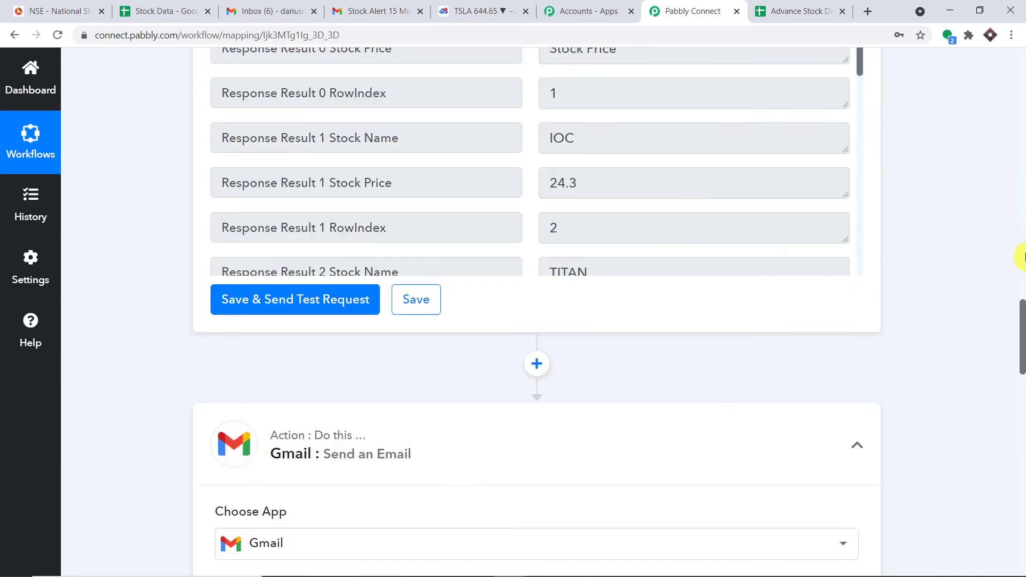
{"action": "scroll", "coordinate": [1024, 112], "scroll_direction": "up", "scroll_amount": 10}
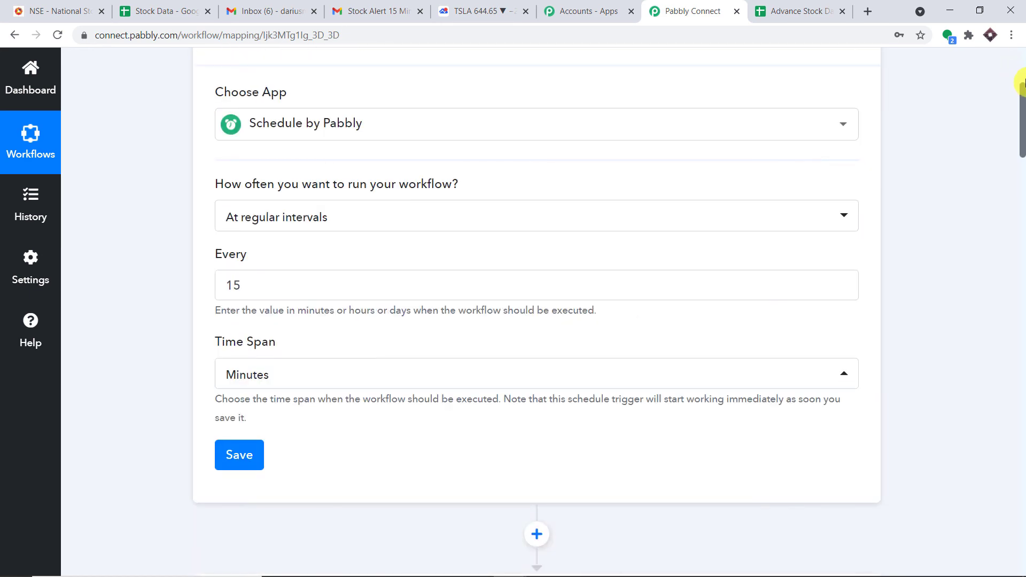
{"action": "scroll", "coordinate": [1022, 83], "scroll_direction": "up", "scroll_amount": 5}
{"action": "left_click", "coordinate": [503, 265]}
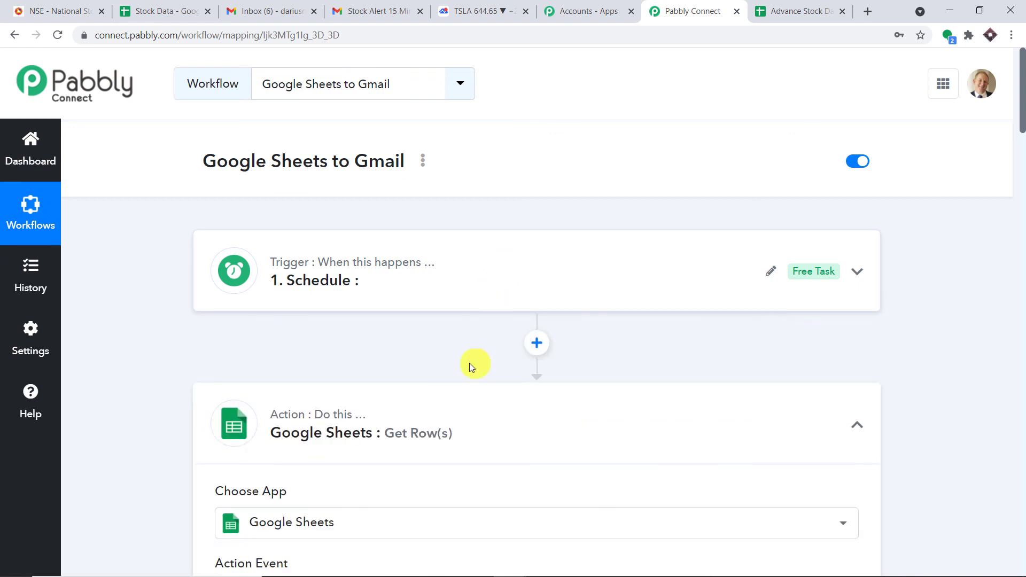
{"action": "left_click", "coordinate": [452, 346]}
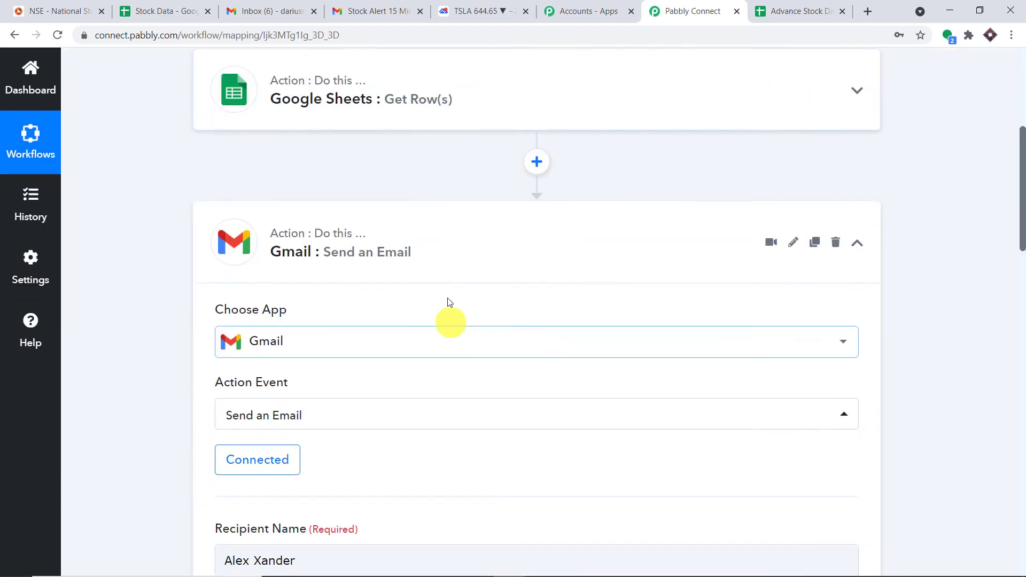
{"action": "left_click", "coordinate": [456, 248]}
{"action": "left_click", "coordinate": [398, 8]}
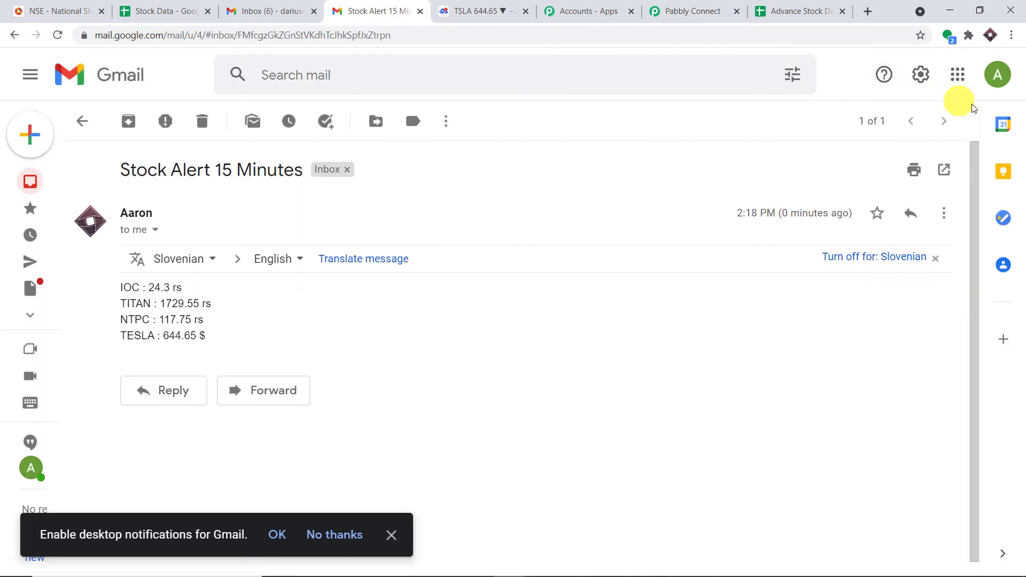
Check which Google account received the stock alert, then return to the Pabbly Connect editor
{"action": "left_click", "coordinate": [997, 74]}
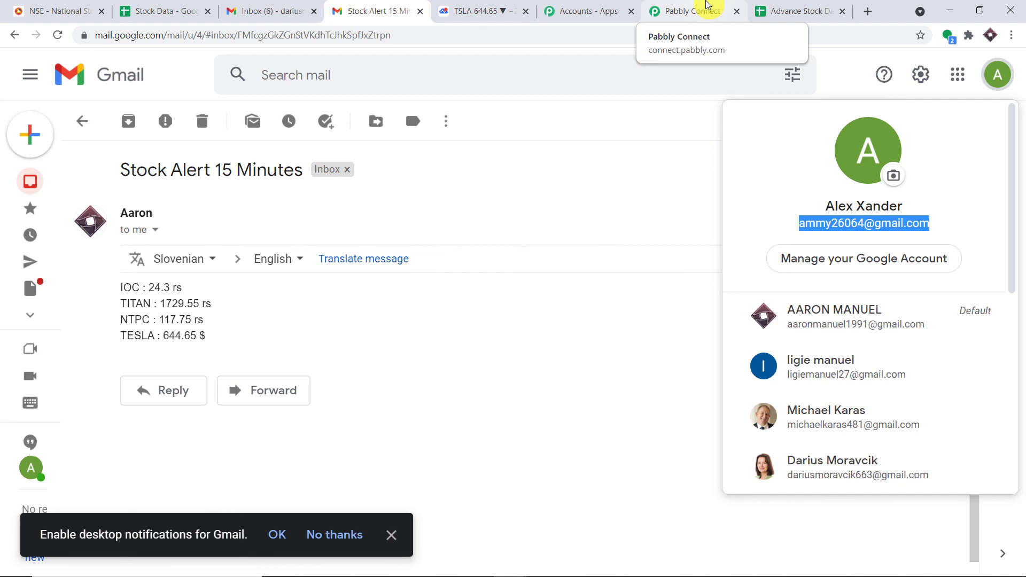
{"action": "left_click", "coordinate": [707, 7]}
{"action": "scroll", "coordinate": [1016, 177], "scroll_direction": "up", "scroll_amount": 5}
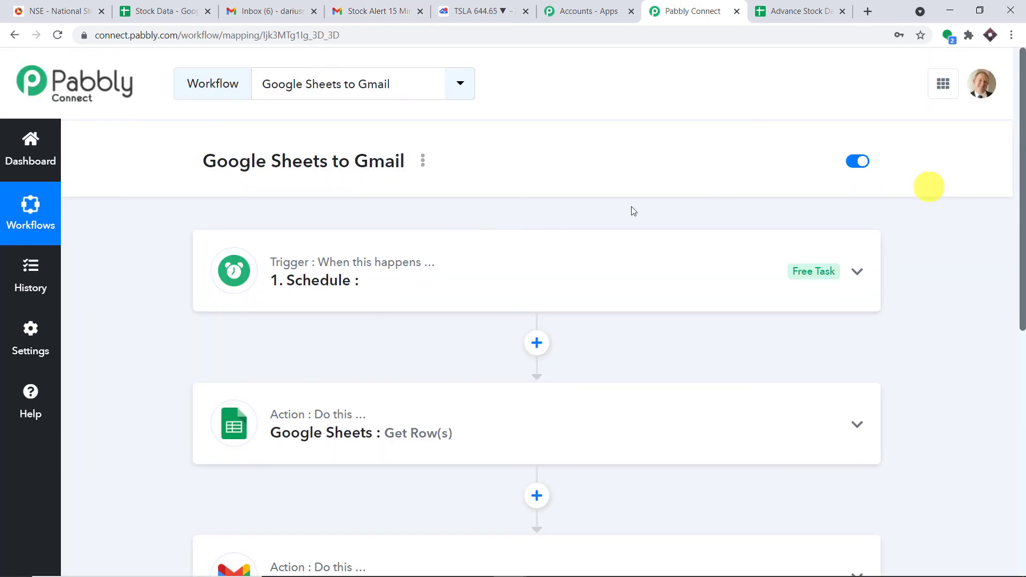
{"action": "scroll", "coordinate": [525, 171], "scroll_direction": "down", "scroll_amount": 3}
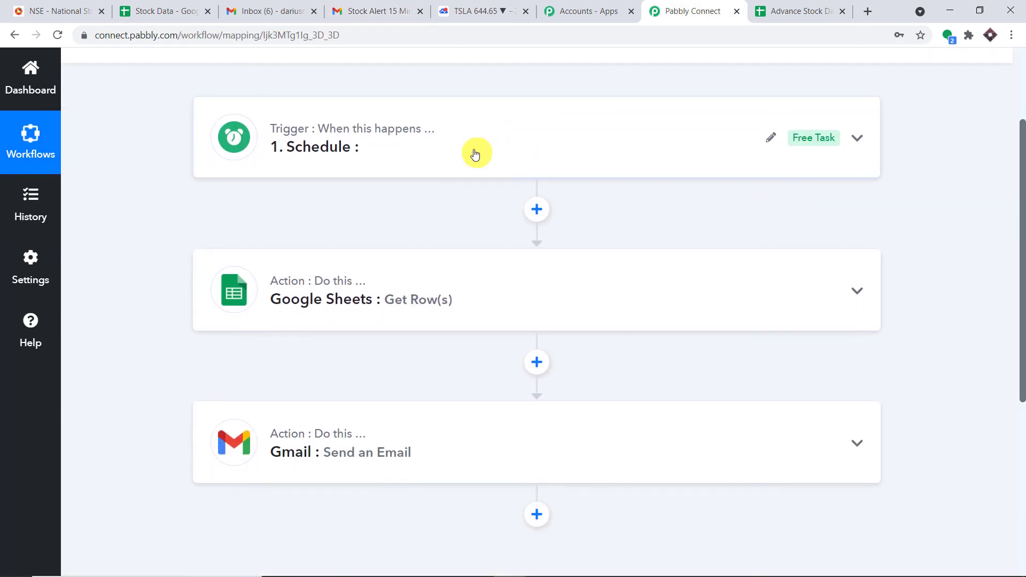
{"action": "scroll", "coordinate": [475, 154], "scroll_direction": "down", "scroll_amount": 2}
{"action": "scroll", "coordinate": [474, 134], "scroll_direction": "up", "scroll_amount": 2}
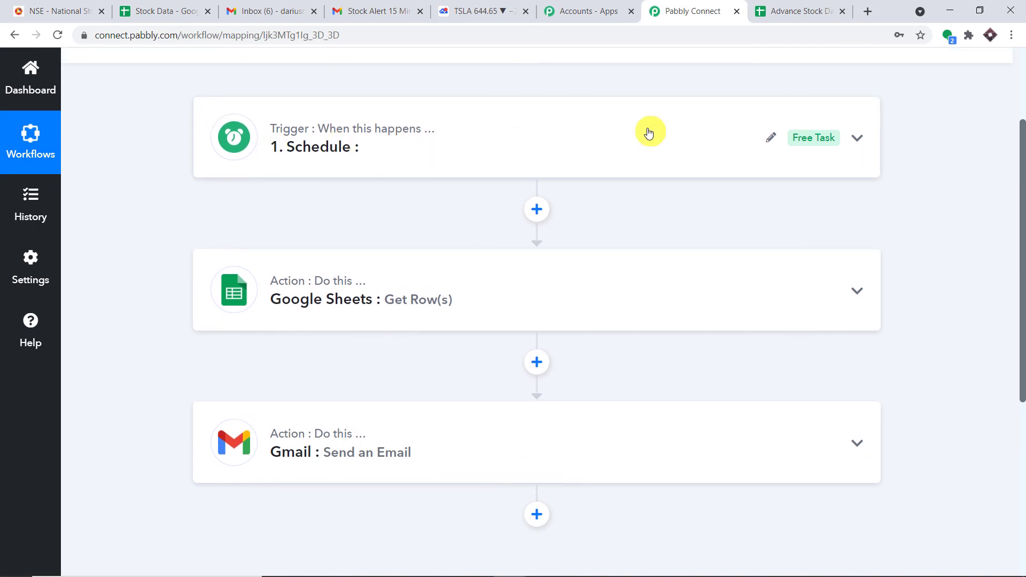
{"action": "left_click", "coordinate": [618, 144]}
{"action": "scroll", "coordinate": [337, 260], "scroll_direction": "down", "scroll_amount": 2}
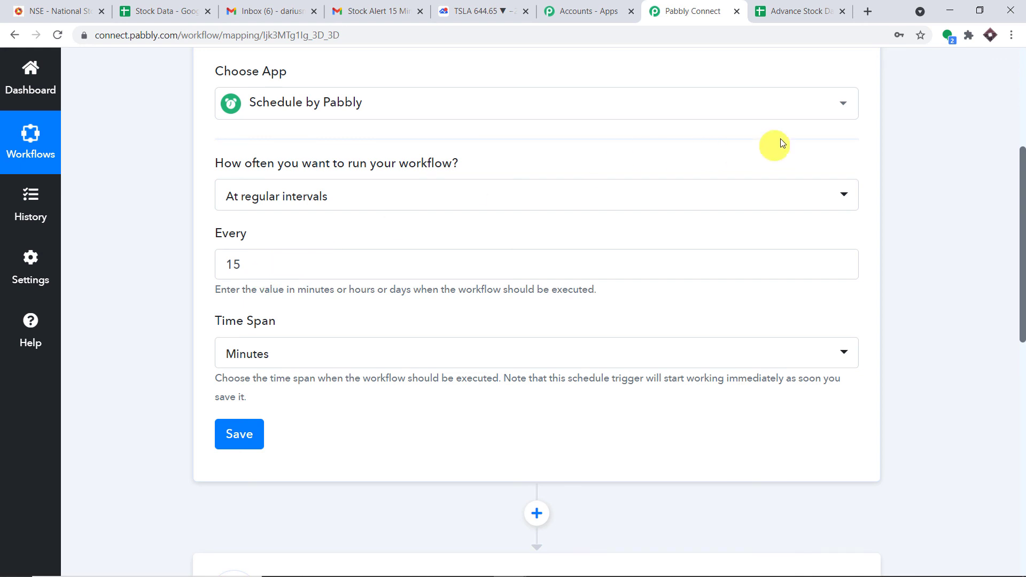
{"action": "scroll", "coordinate": [695, 142], "scroll_direction": "up", "scroll_amount": 2}
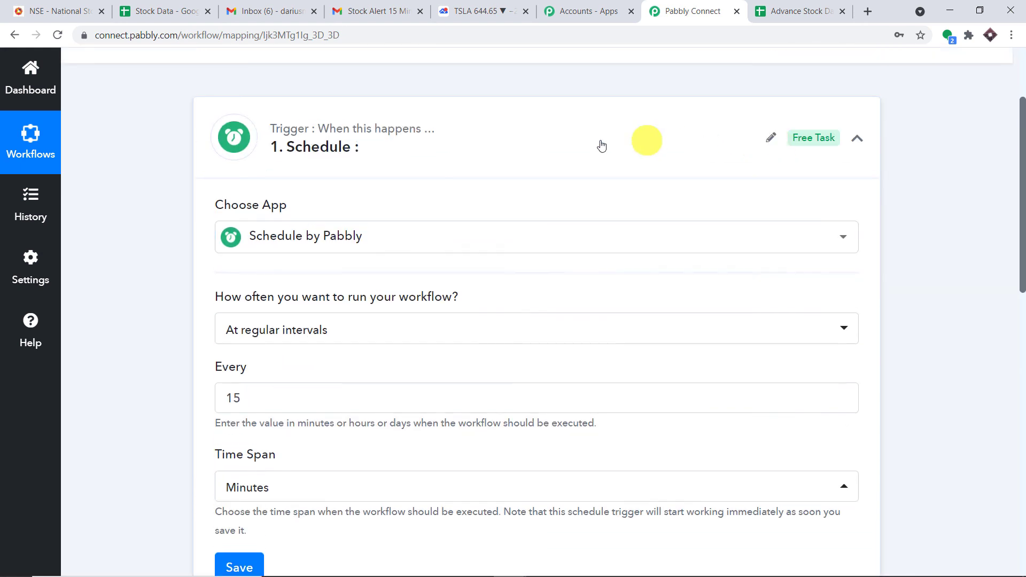
{"action": "left_click", "coordinate": [539, 144]}
{"action": "scroll", "coordinate": [511, 145], "scroll_direction": "down", "scroll_amount": 2}
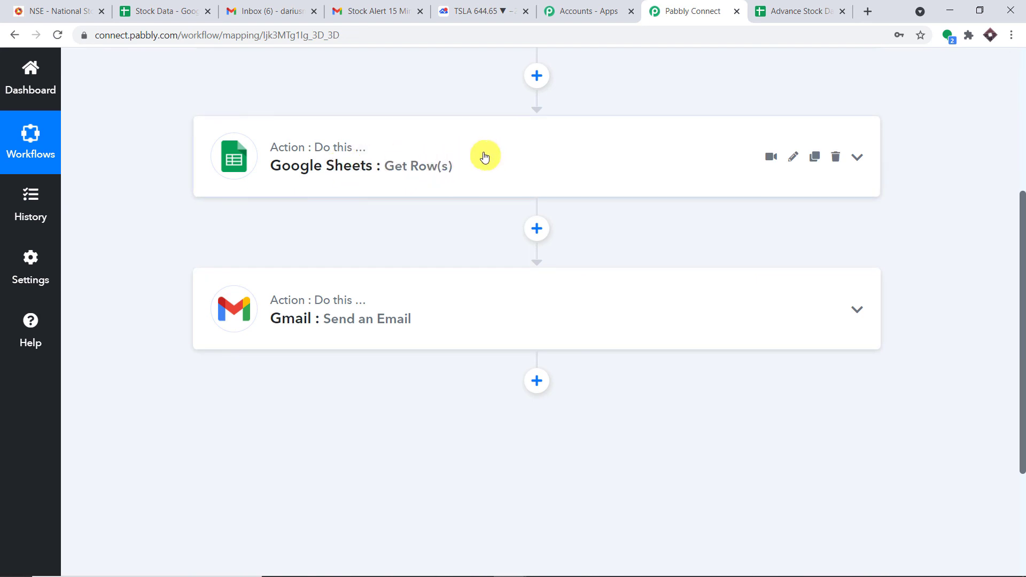
{"action": "scroll", "coordinate": [483, 156], "scroll_direction": "down", "scroll_amount": 1}
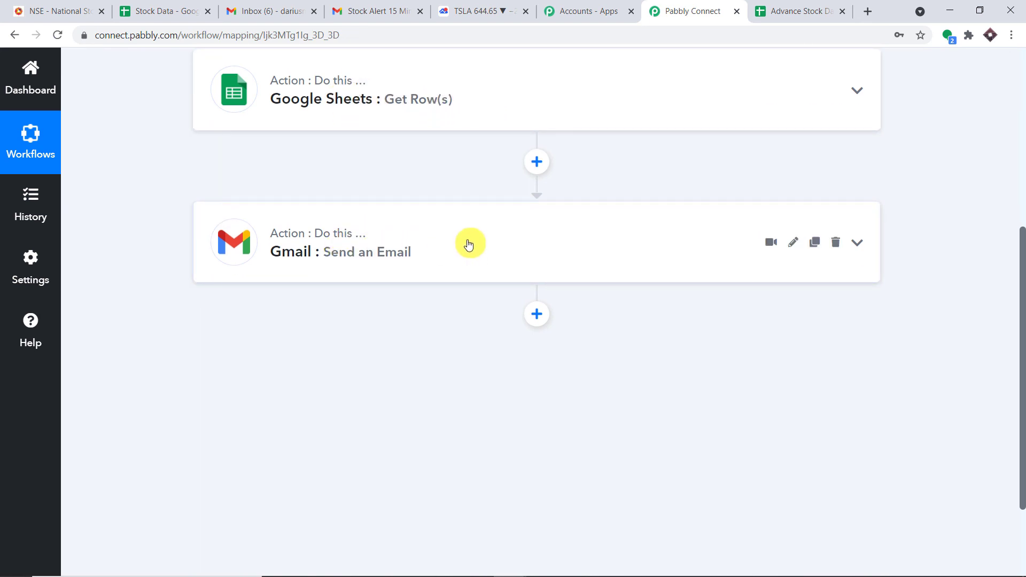
{"action": "scroll", "coordinate": [467, 240], "scroll_direction": "up", "scroll_amount": 3}
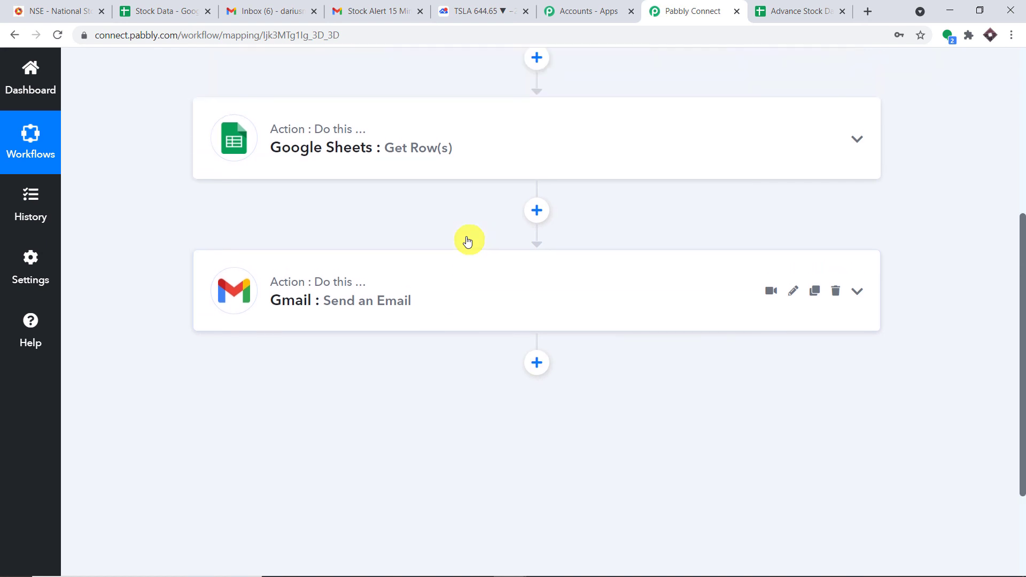